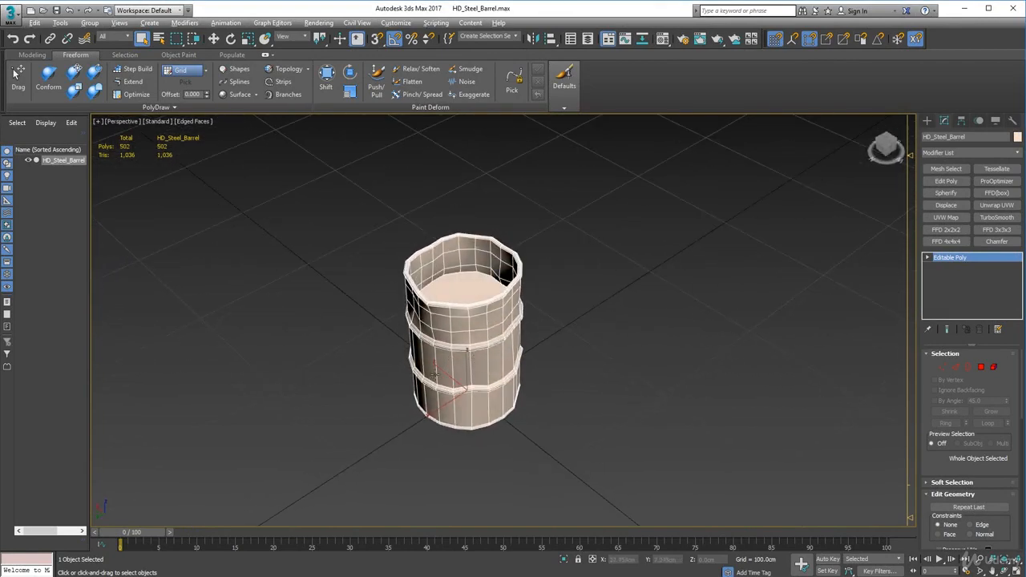
Add a UVW Map modifier and an Unwrap UVW modifier above it to the steel barrel
middle_click_drag(435, 374, 528, 368, "alt")
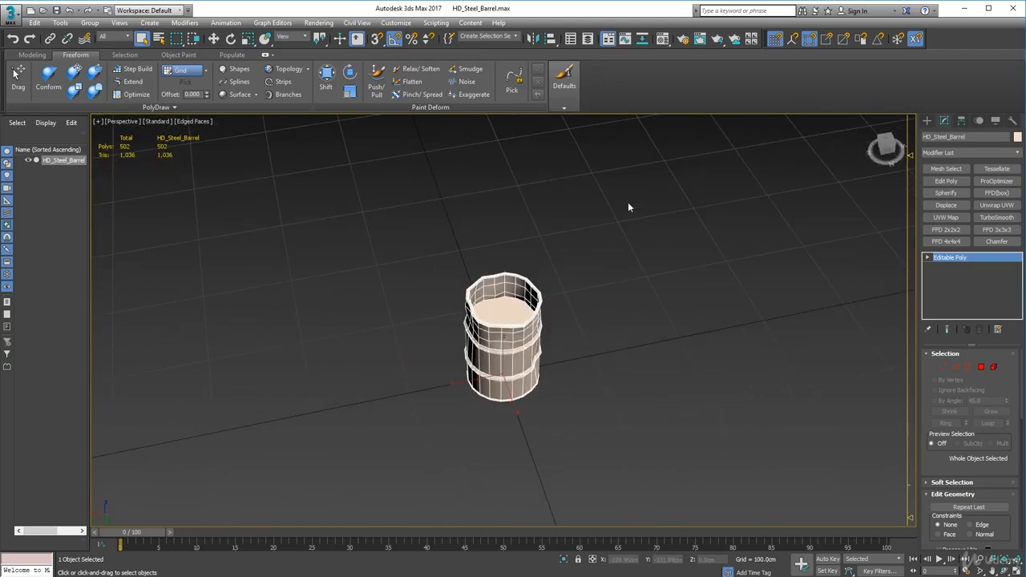
middle_click_drag(486, 397, 484, 343, "alt")
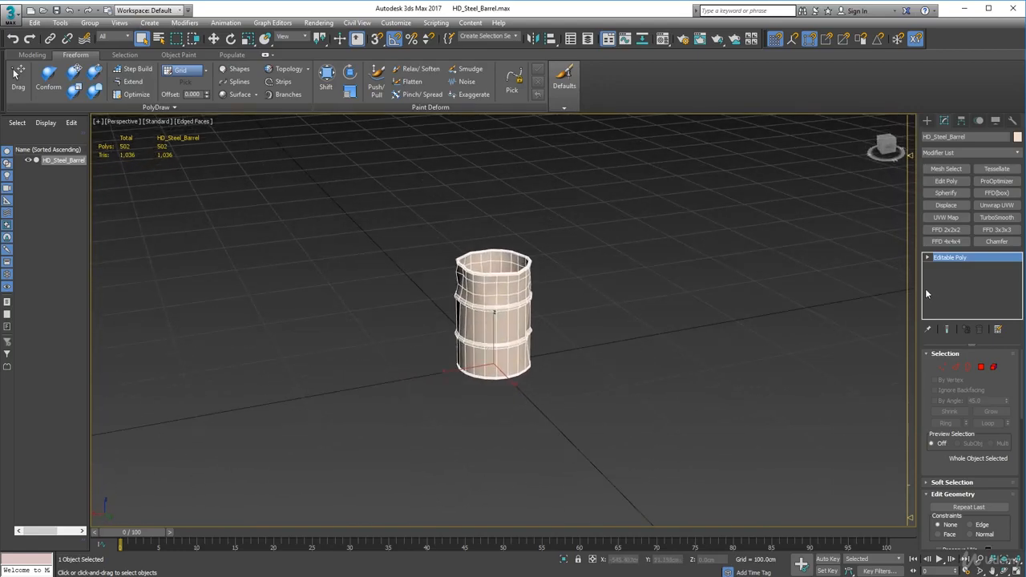
left_click(946, 217)
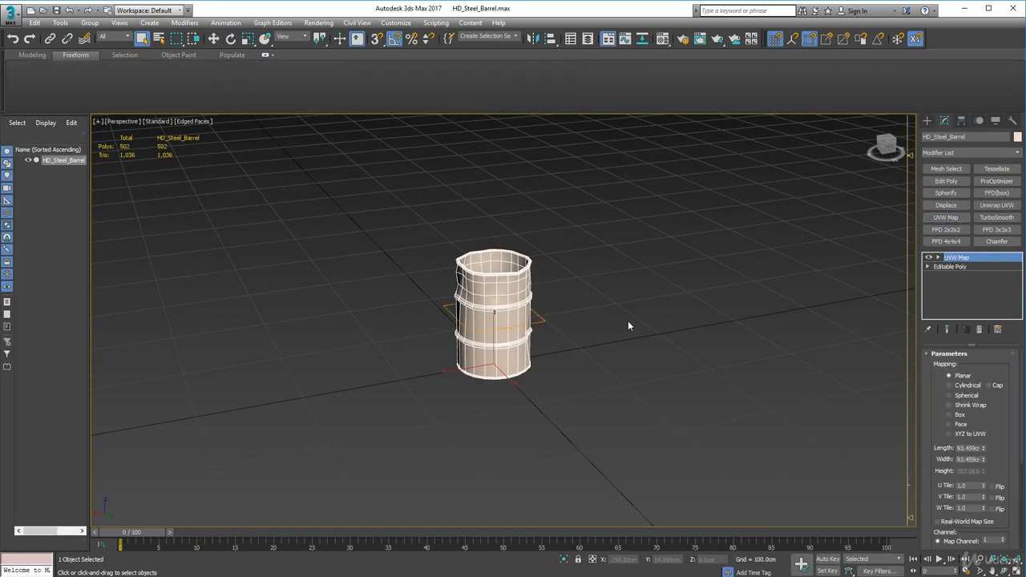
left_click(997, 206)
middle_click_drag(531, 357, 617, 382, "alt")
right_click(953, 287)
left_click(675, 339)
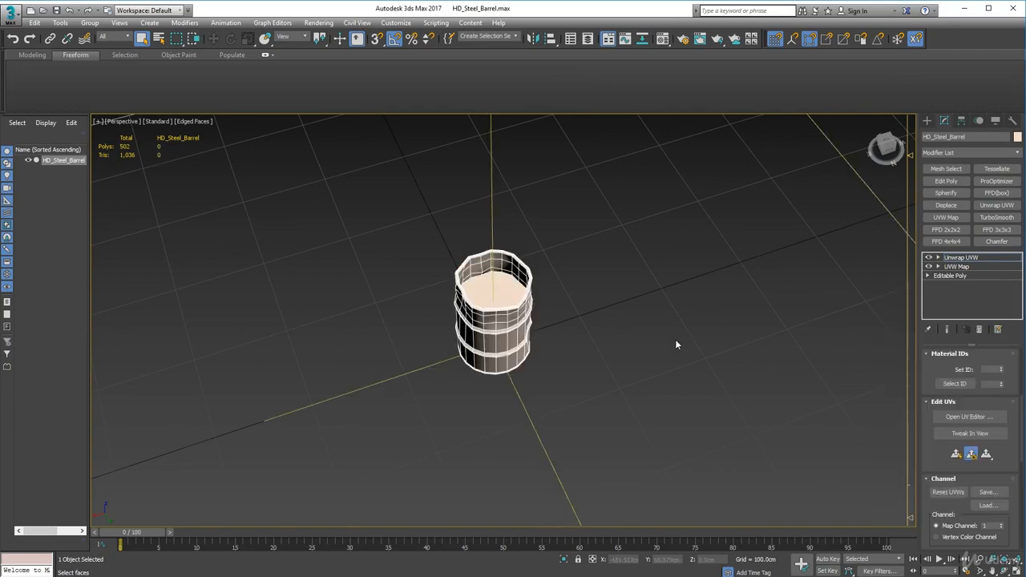
Mark a closed point-to-point seam around the outer edge of the barrel's bottom cap
middle_click_drag(551, 352, 607, 341, "alt")
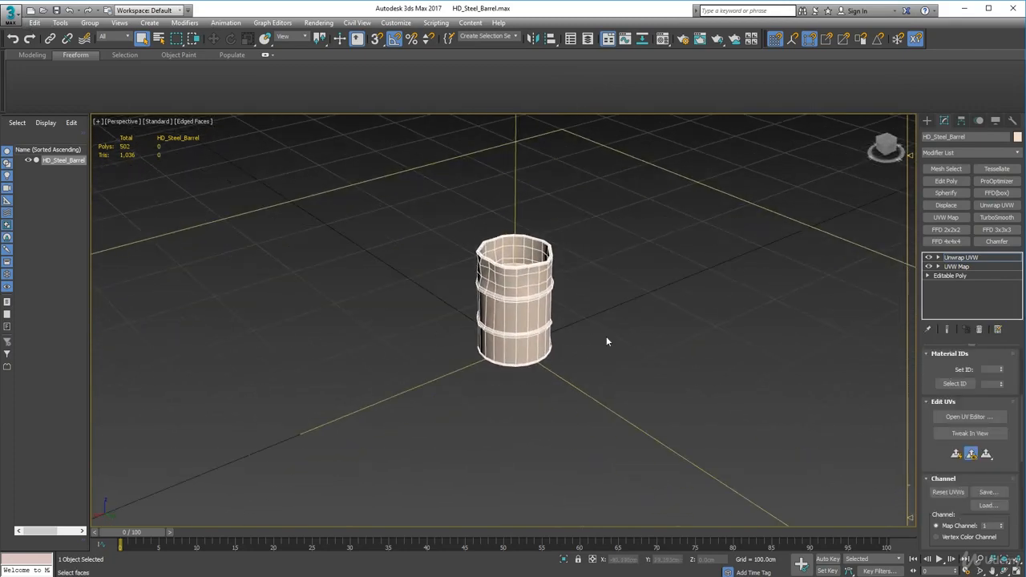
scroll(987, 457, "down", 5)
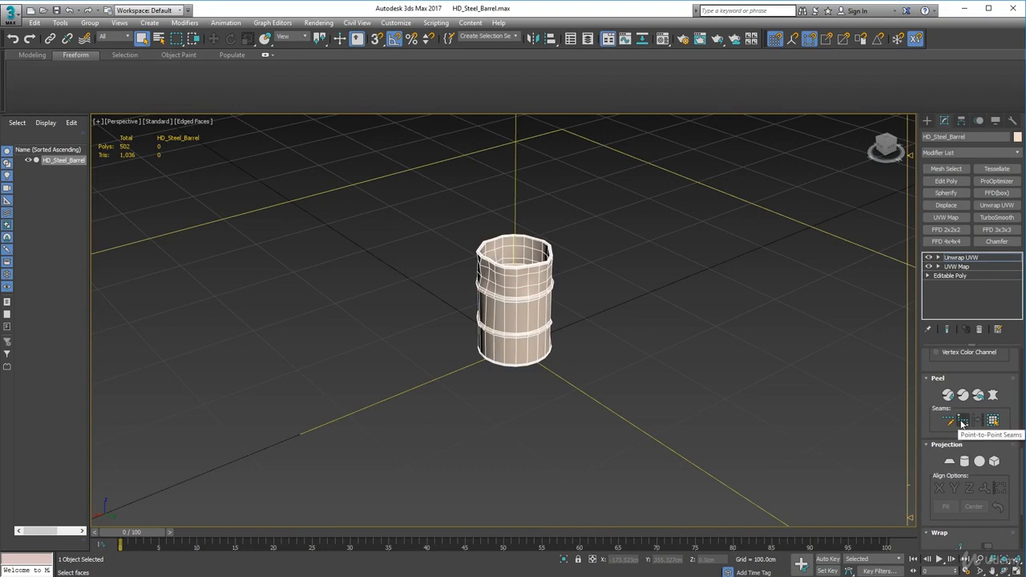
left_click(963, 423)
middle_click_drag(593, 451, 518, 275, "alt")
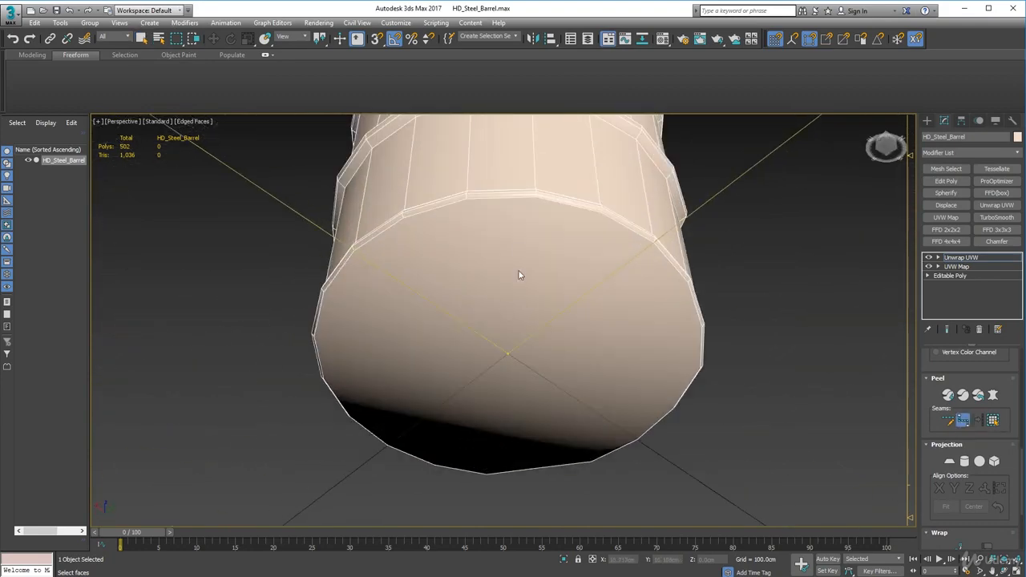
left_click(682, 388)
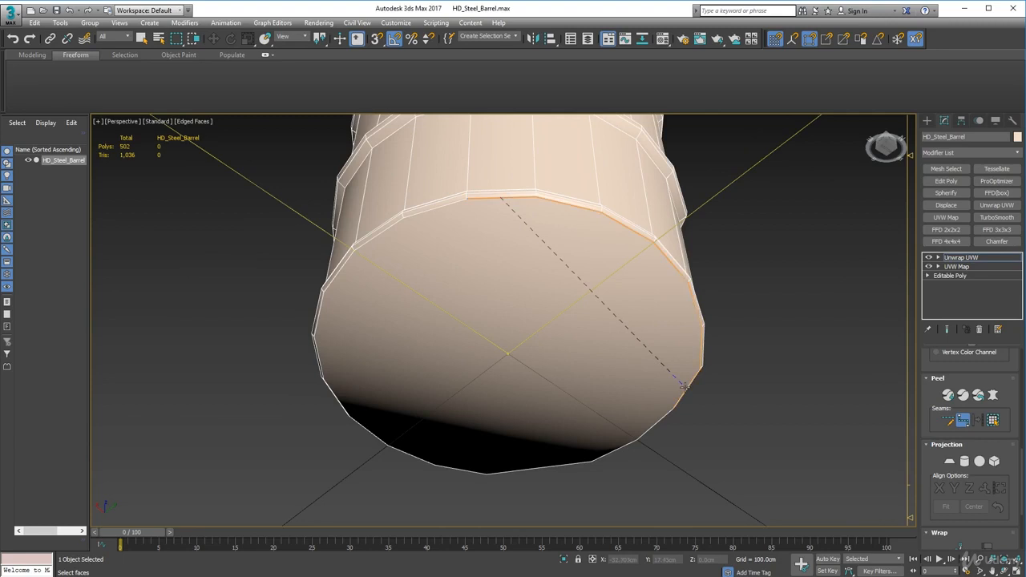
left_click(360, 420)
left_click(465, 198)
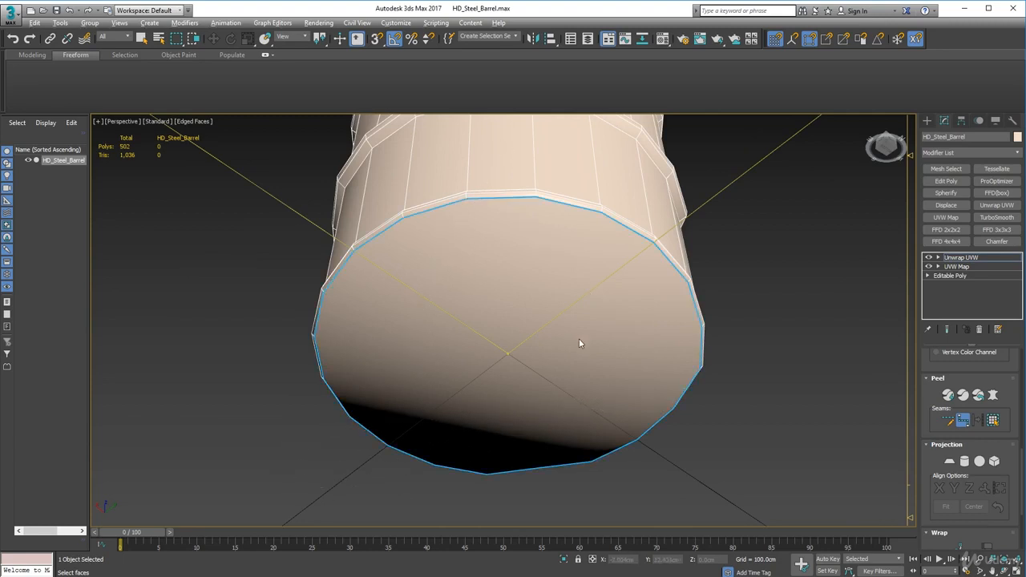
Run a point-to-point seam vertically up the barrel's outer wall from the bottom edge to the rim
middle_click_drag(579, 338, 588, 377, "alt")
mouse_move(495, 385)
middle_mouse_down("alt")
mouse_move(497, 398)
mouse_move(502, 389)
middle_mouse_up("alt")
scroll(507, 400, "up", 2)
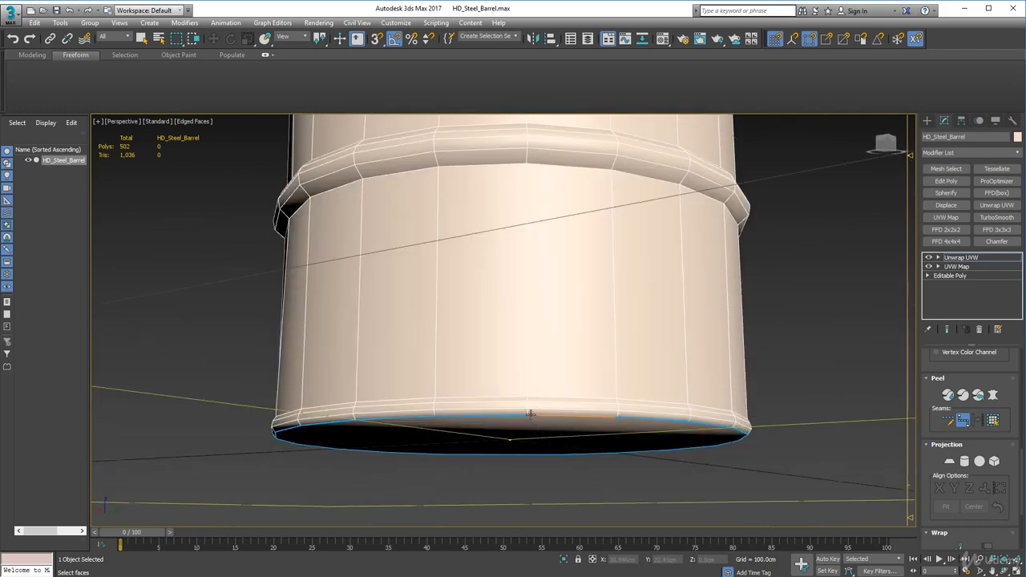
scroll(562, 323, "down", 3)
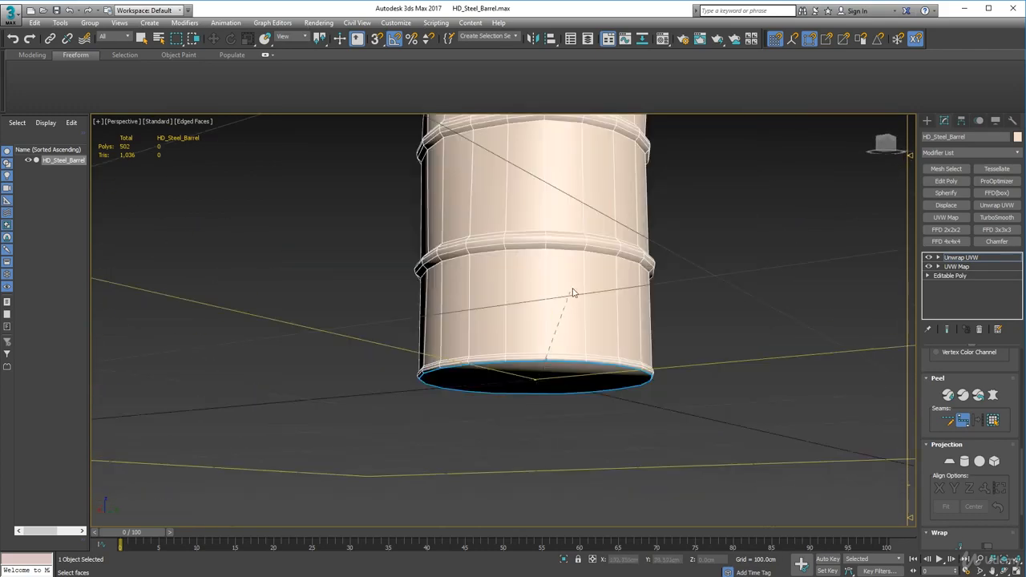
middle_click_drag(585, 221, 587, 361, "alt")
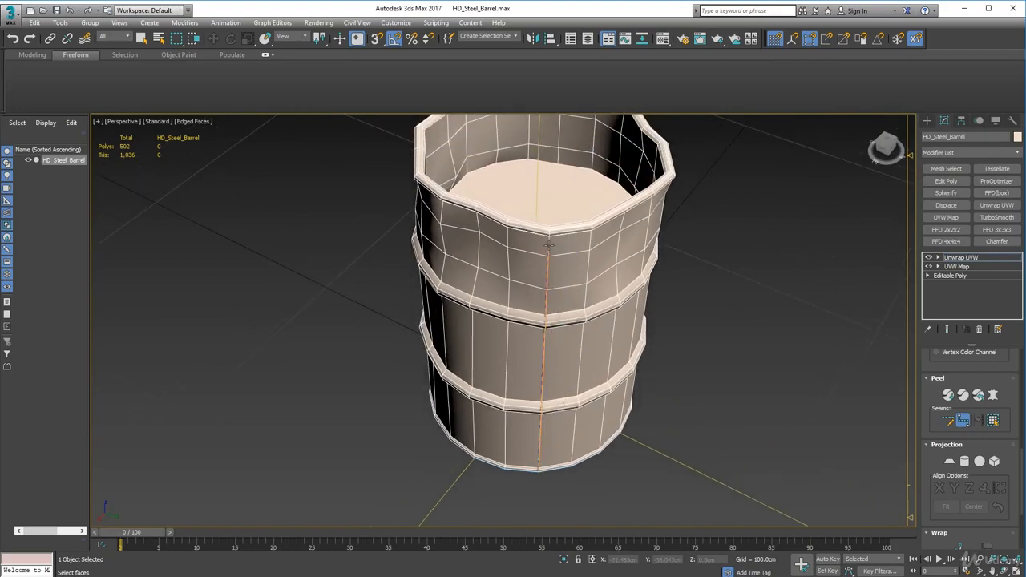
left_click(549, 256)
middle_click_drag(542, 289, 568, 445, "alt")
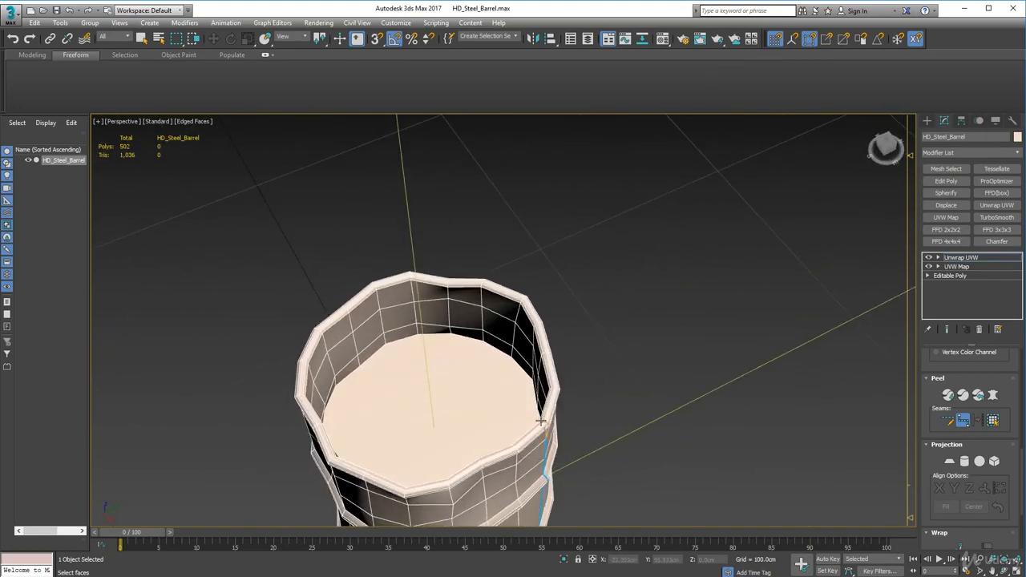
Mark a seam around the recessed lid where it meets the inner wall, and up that wall to the rim
middle_click_drag(502, 433, 658, 433, "alt")
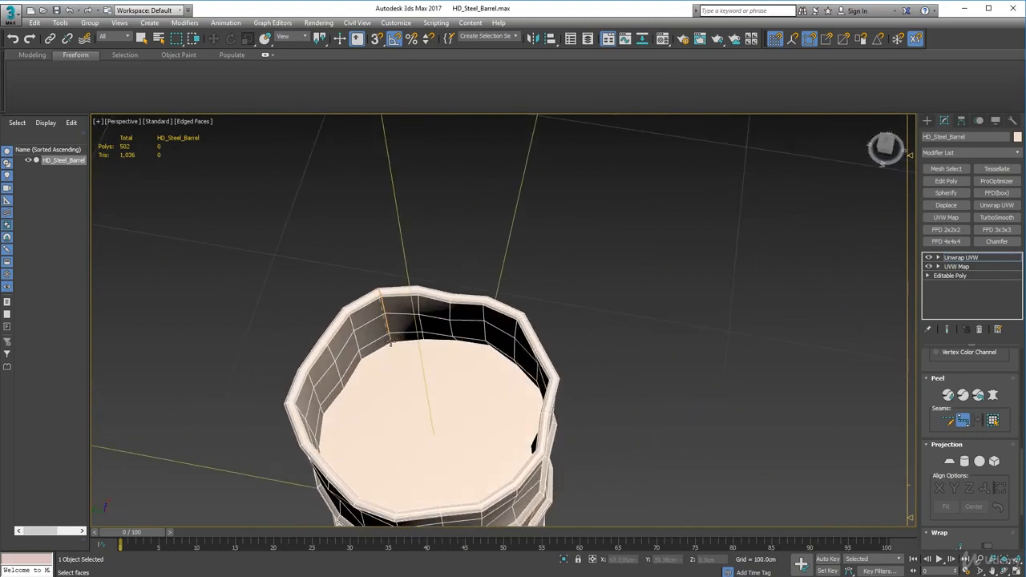
left_click(391, 340)
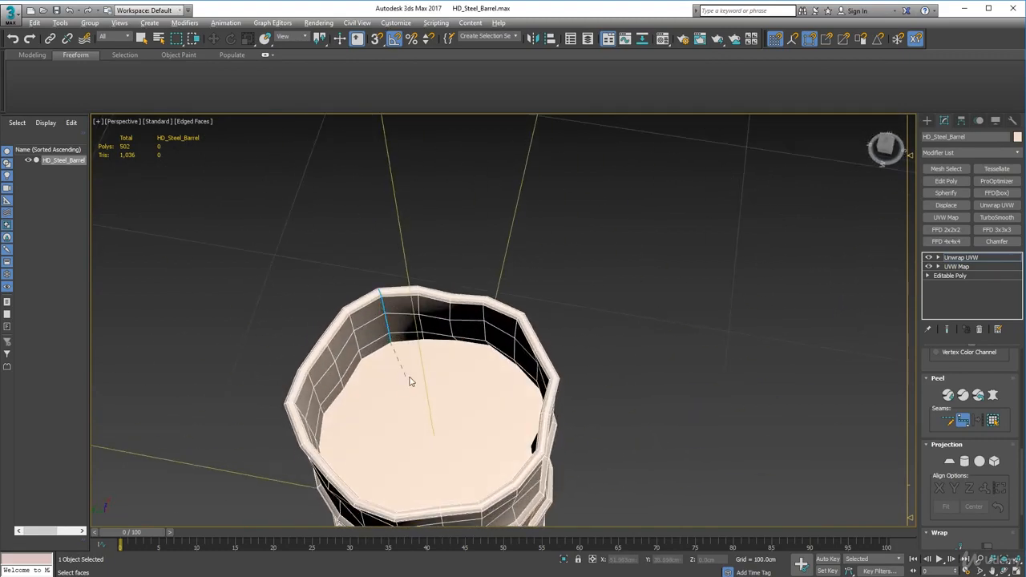
left_click(446, 342)
mouse_move(460, 408)
middle_mouse_down("alt")
mouse_move(393, 412)
mouse_move(426, 419)
mouse_move(445, 371)
mouse_move(431, 393)
mouse_move(474, 411)
middle_mouse_up("alt")
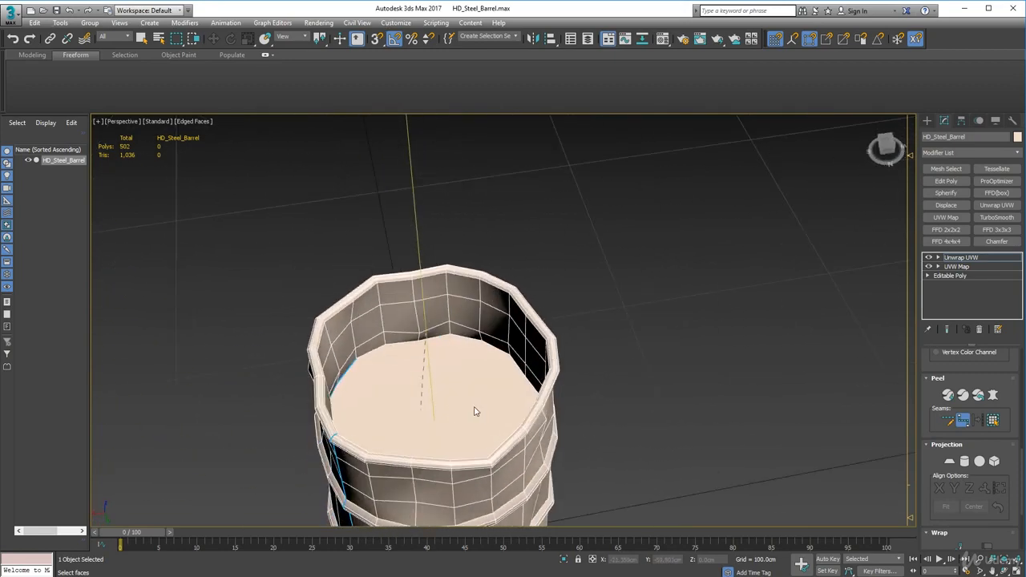
middle_click_drag(390, 392, 470, 362, "alt")
left_click(473, 346)
middle_click_drag(443, 405, 324, 338, "alt")
left_click(470, 339)
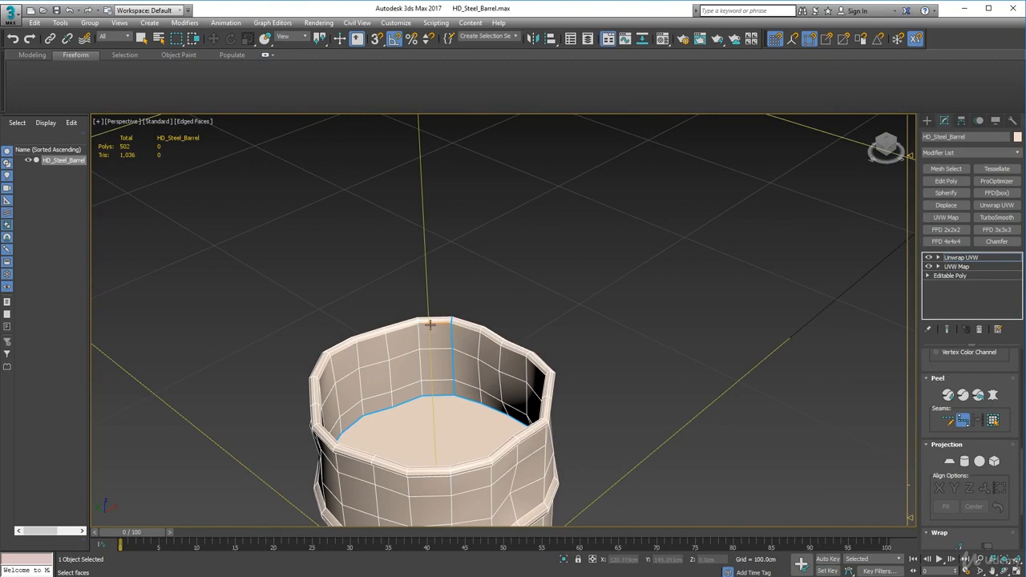
Mark a closed point-to-point seam around the inner edge of the barrel's rim
middle_click_drag(427, 367, 337, 363, "alt")
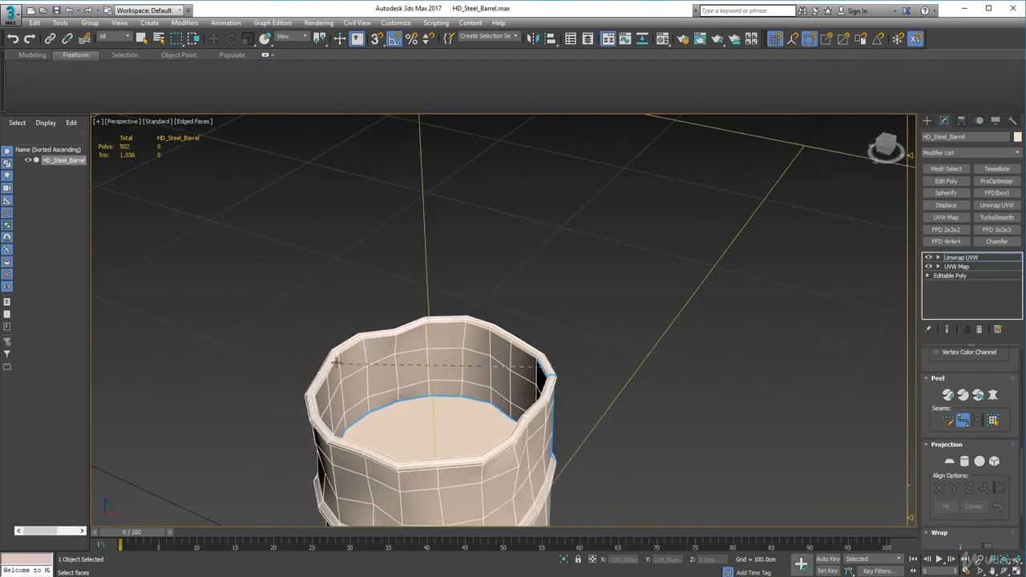
middle_click_drag(414, 329, 315, 388, "alt")
left_click(434, 326)
left_click(437, 325)
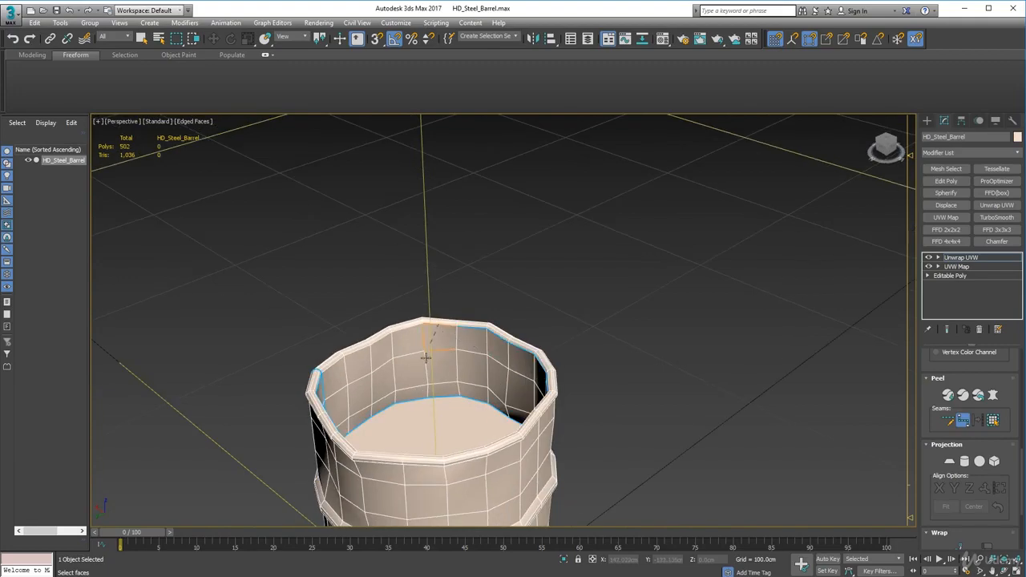
middle_click_drag(426, 358, 345, 384, "alt")
left_click(424, 326)
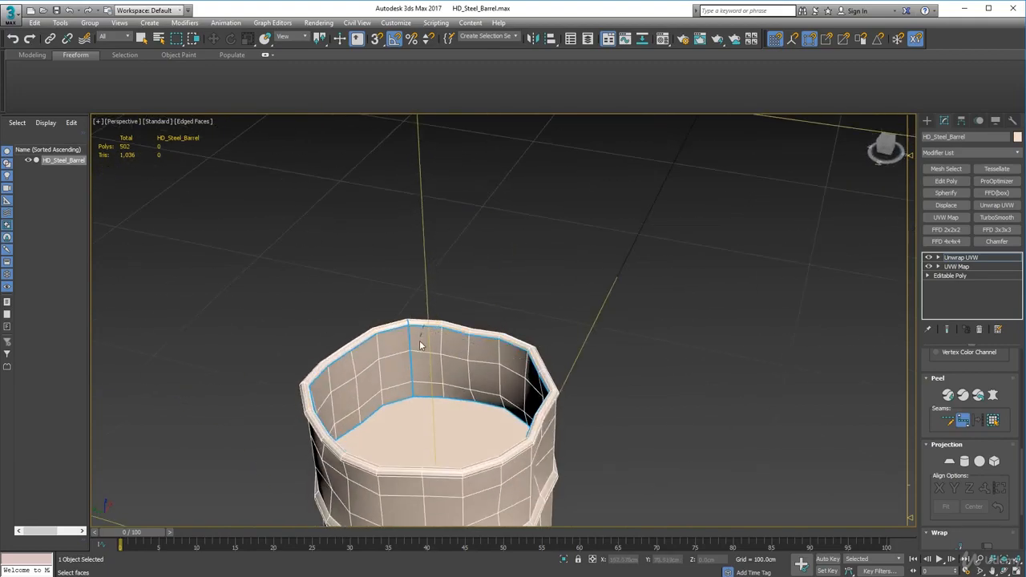
middle_click_drag(420, 345, 561, 378, "alt")
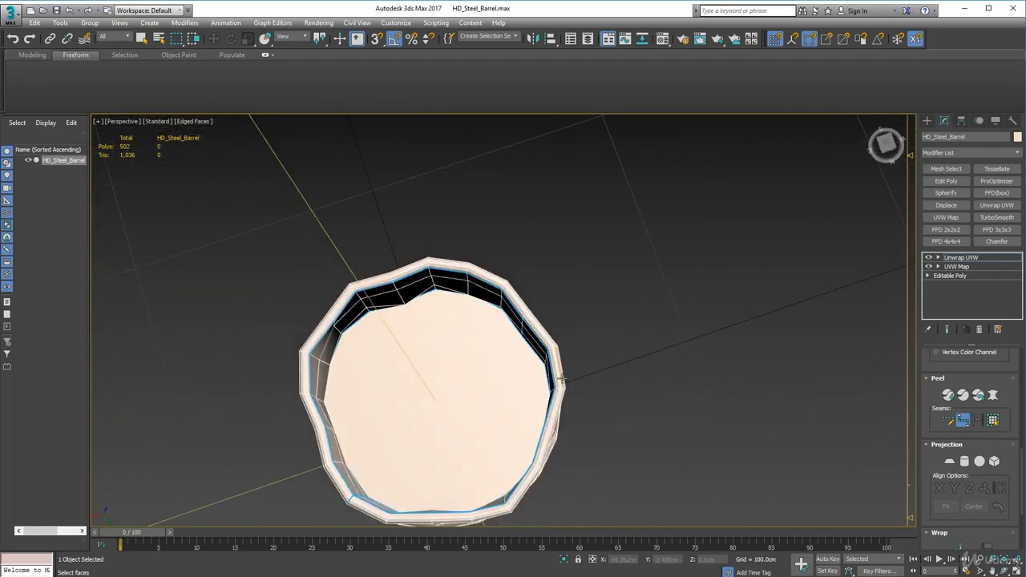
Inspect the seams on the barrel's lid, rim, outer wall and bottom cap from all sides
scroll(561, 379, "down", 3)
middle_click_drag(525, 419, 514, 385, "alt")
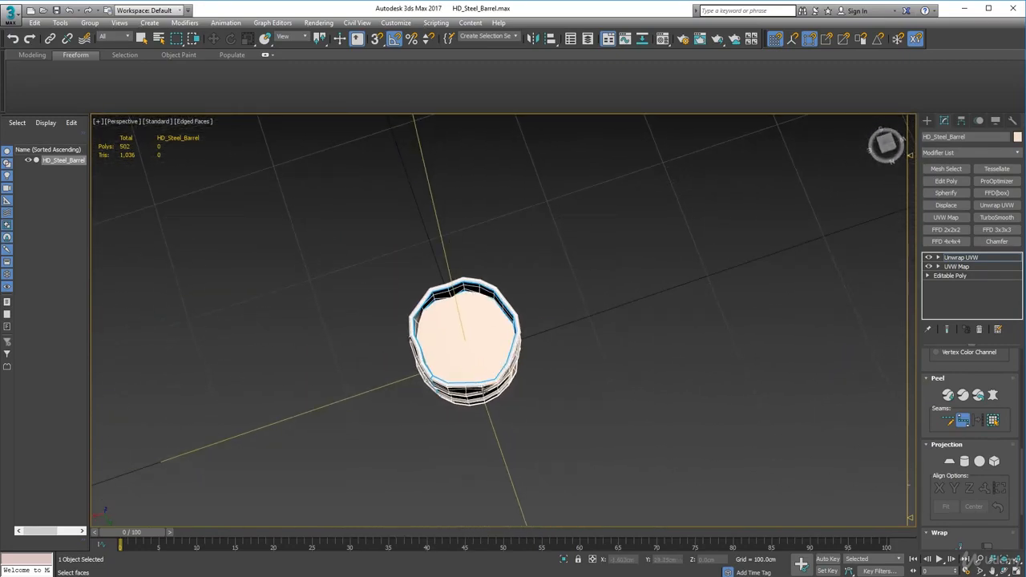
scroll(497, 349, "up", 2)
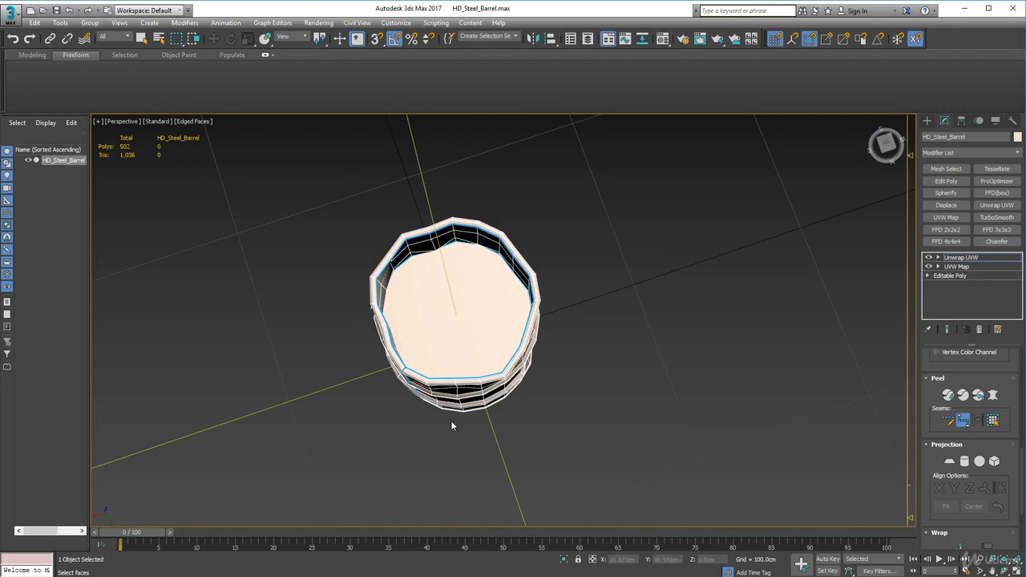
middle_click_drag(451, 420, 452, 287, "alt")
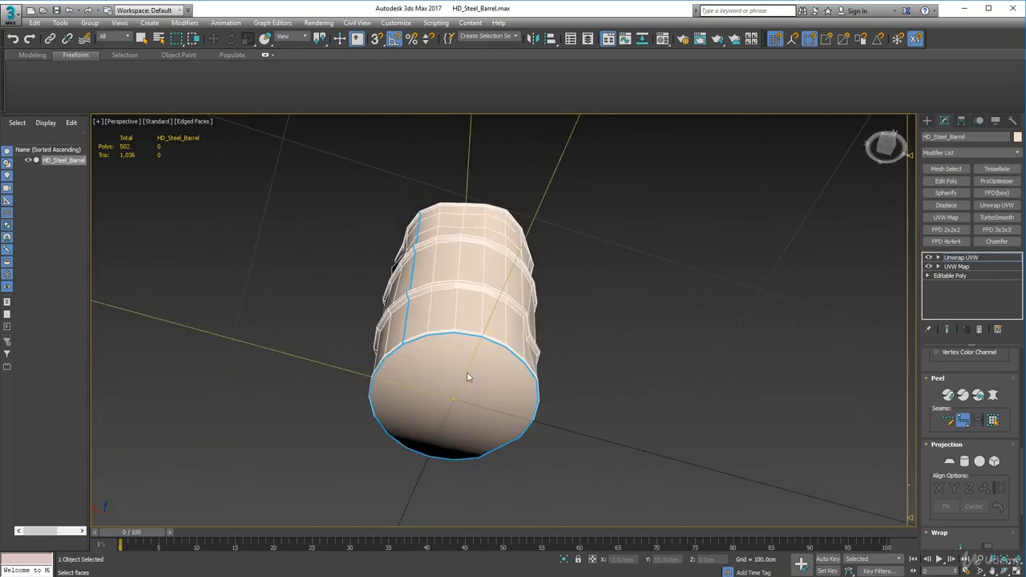
middle_click_drag(469, 378, 469, 277, "alt")
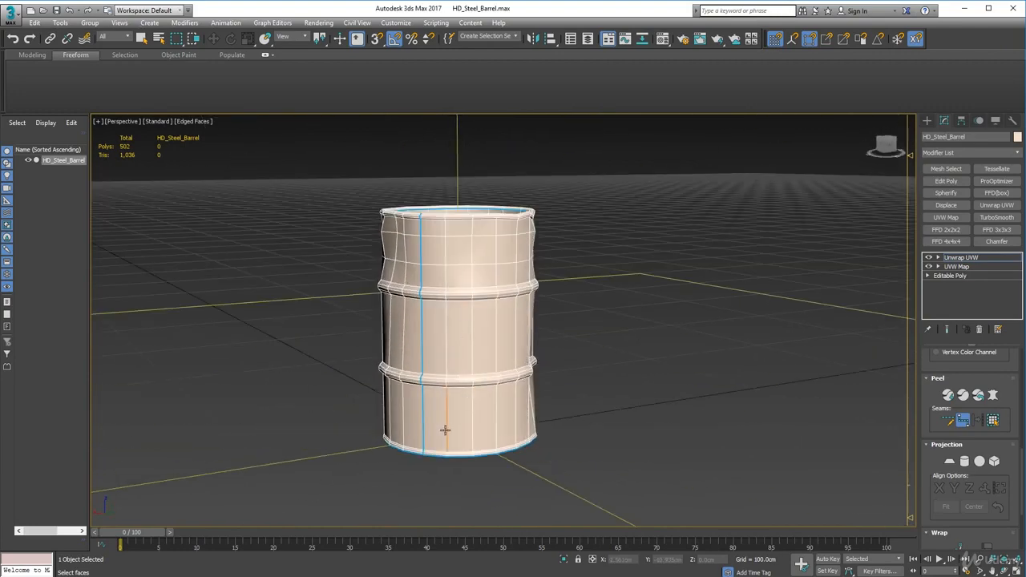
middle_click_drag(447, 428, 447, 472, "alt")
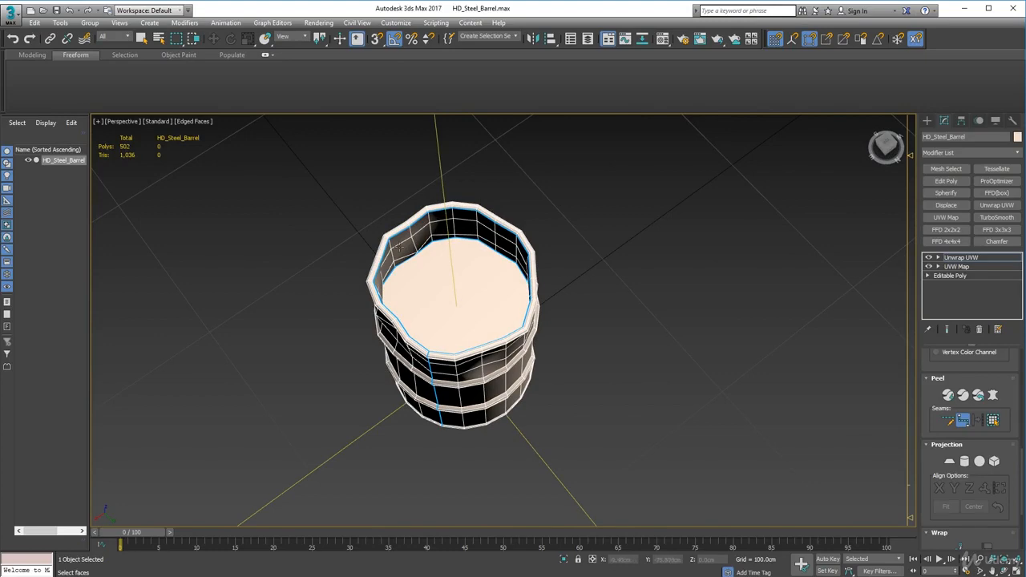
middle_click_drag(383, 430, 783, 435, "alt")
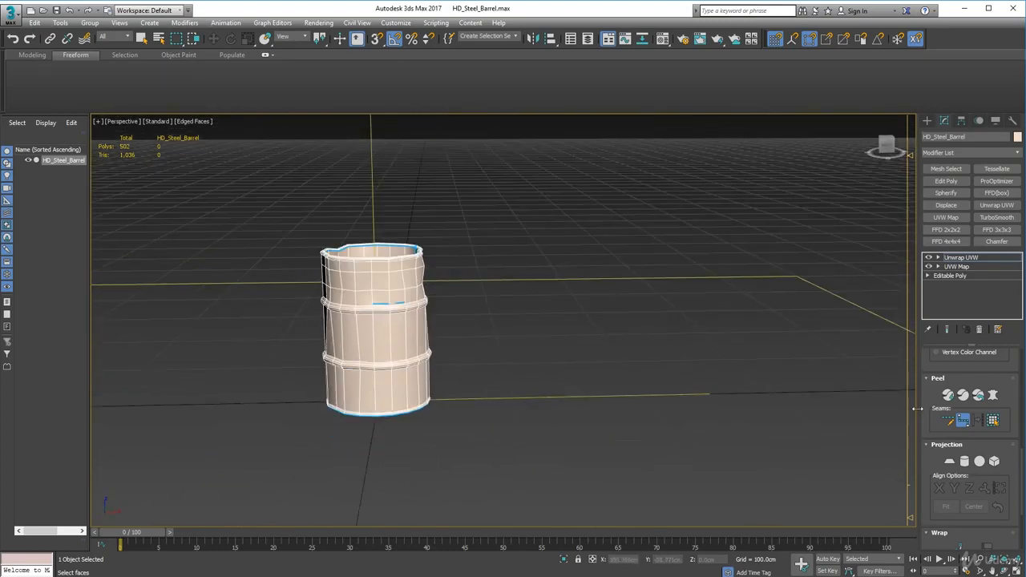
middle_click_drag(917, 409, 488, 389, "alt")
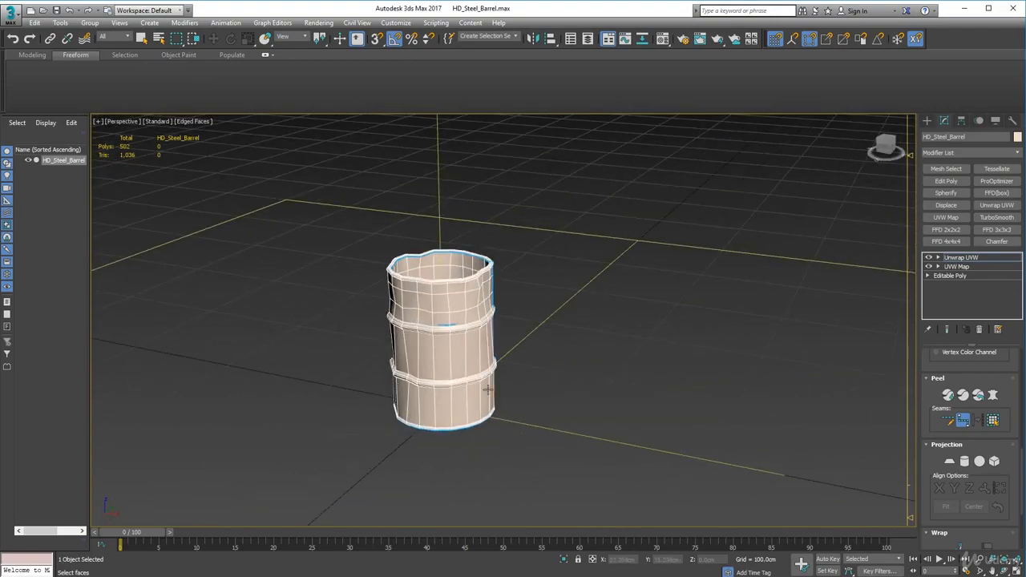
scroll(463, 344, "up", 5)
middle_click_drag(463, 344, 472, 386, "alt")
scroll(442, 348, "down", 3)
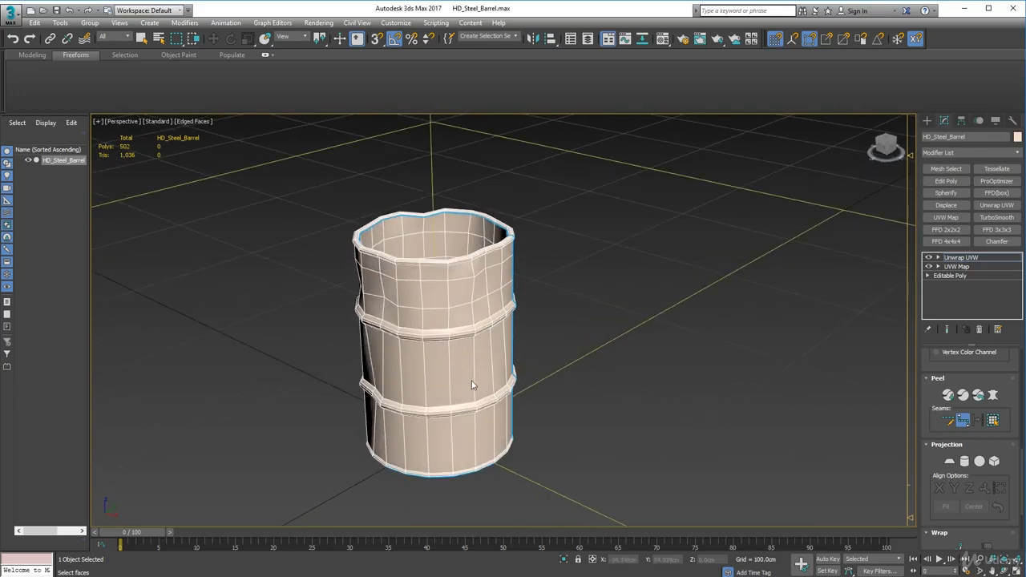
Quick Peel the barrel's UVs along the seams and deselect all shells in the UV editor
left_click(949, 396)
left_click(192, 65)
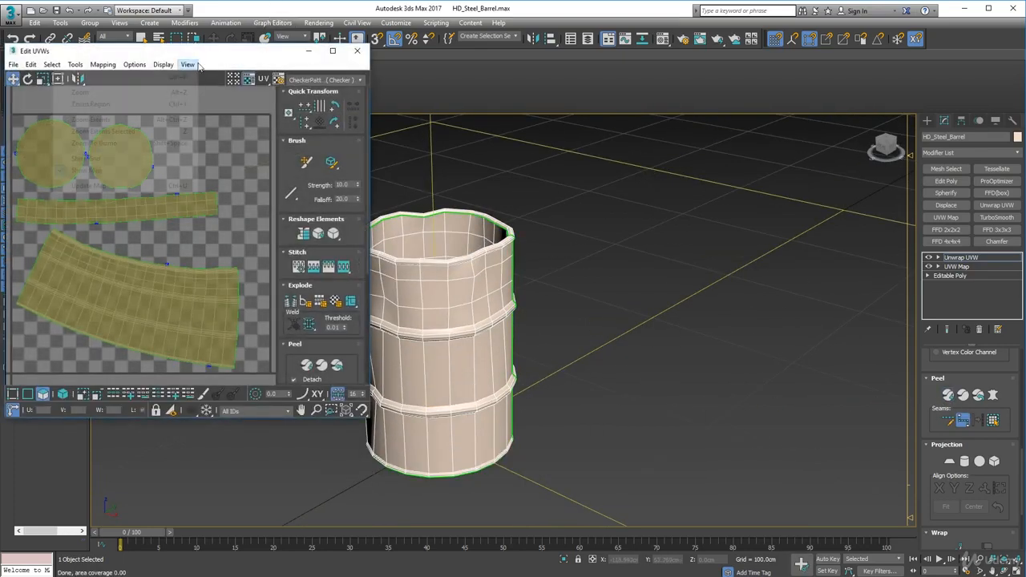
left_click(311, 54)
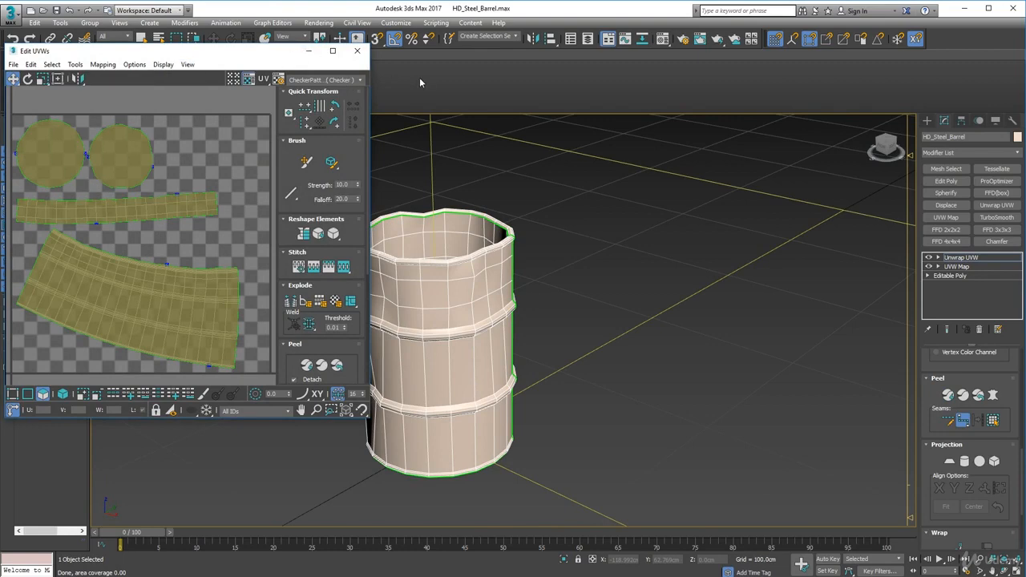
left_click_drag(210, 57, 522, 92)
left_click(511, 292)
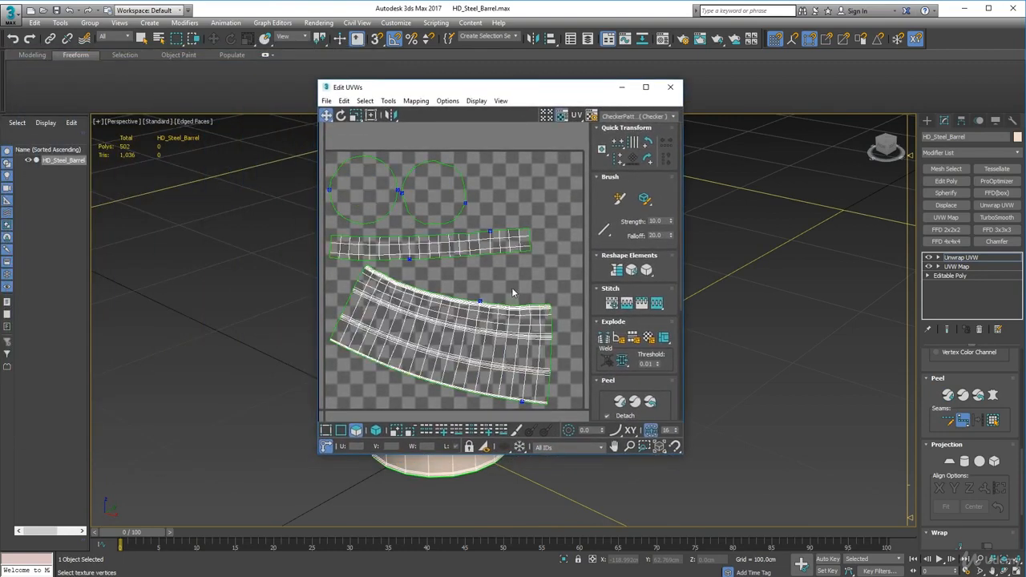
Turn on element selection and move the two circular cap shells to the UV tile's right edge, one below the other
left_click(376, 430)
left_click(444, 174)
left_click_drag(444, 173, 558, 166)
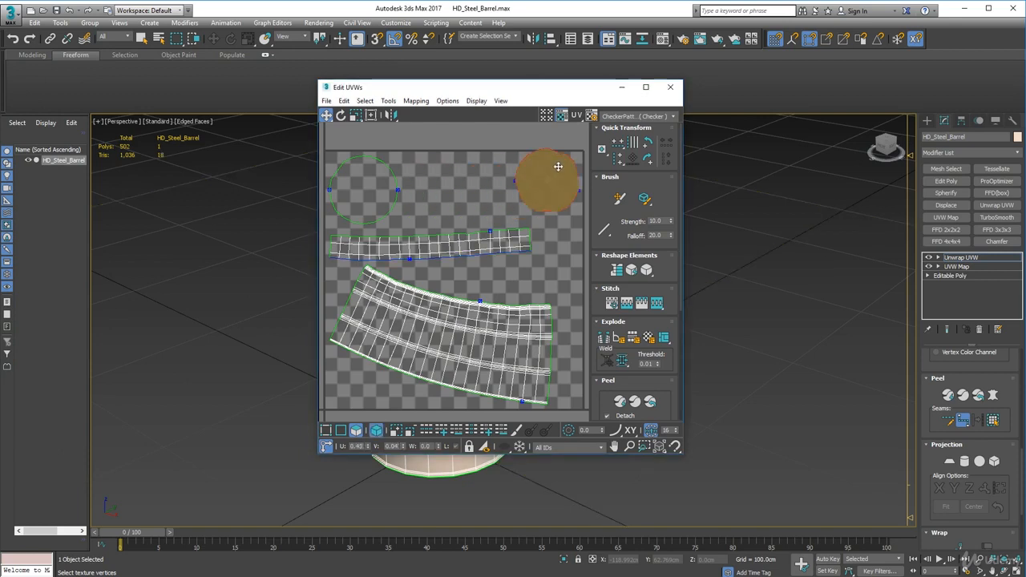
left_click(369, 190)
left_click_drag(370, 190, 572, 256)
Move the narrow inner-wall strip shell above the UV tile
scroll(573, 257, "down", 3)
middle_click_drag(531, 284, 487, 275)
left_click(434, 247)
left_click_drag(434, 247, 520, 177)
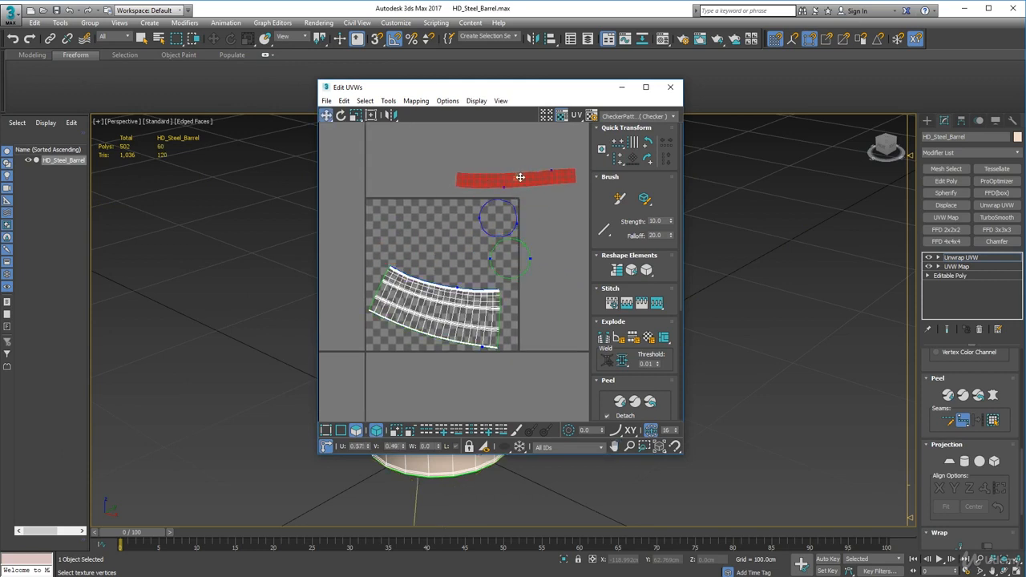
Rotate the curved outer-wall shell upright and move it against the UV tile's left edge
left_click(430, 276)
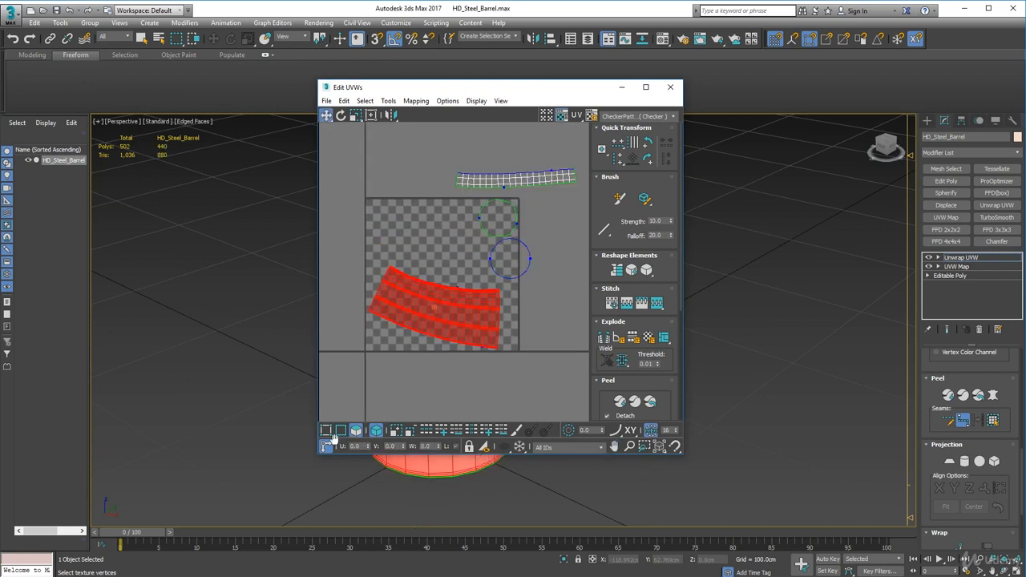
left_click(341, 115)
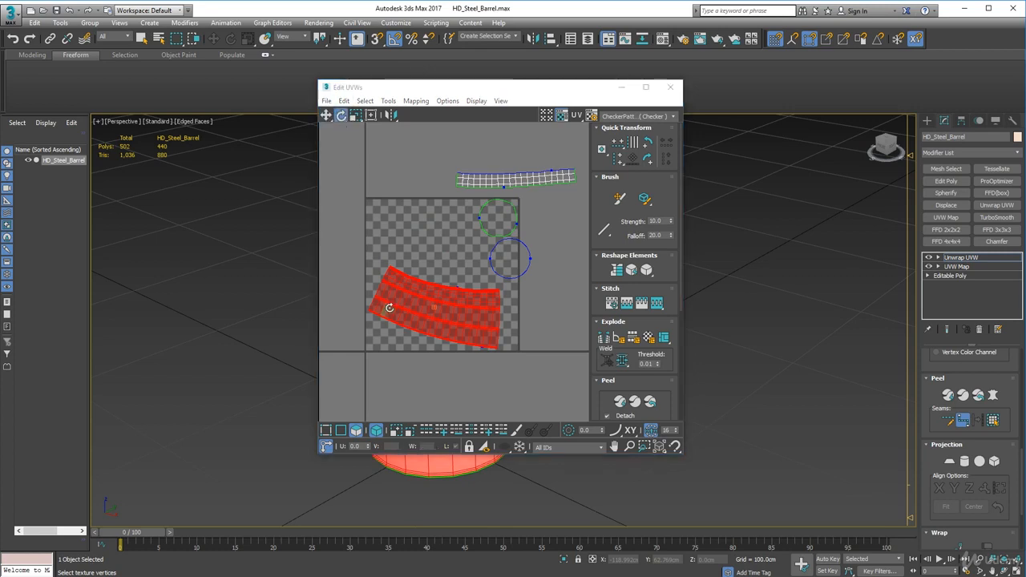
left_click_drag(388, 309, 390, 174)
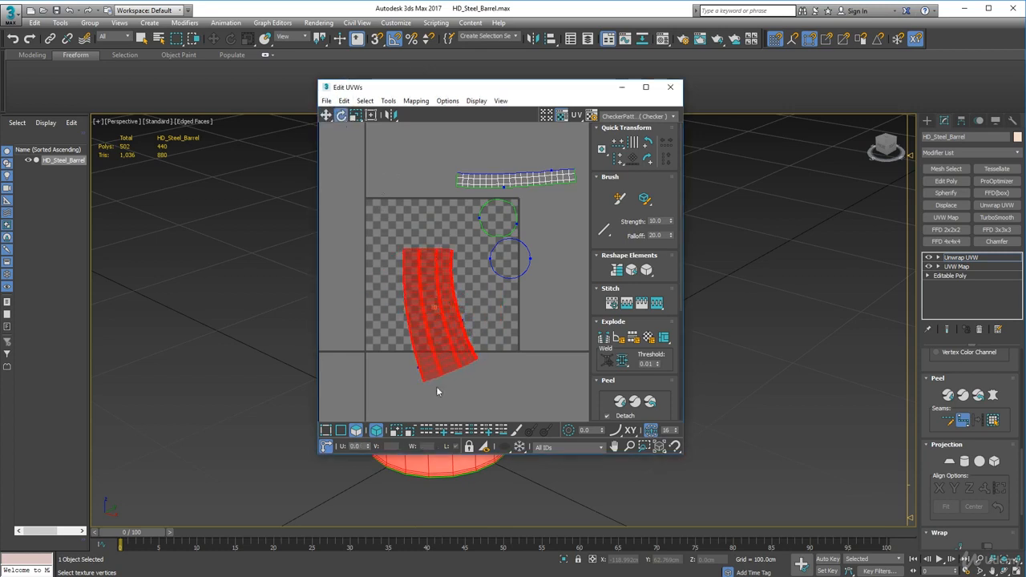
left_click_drag(427, 329, 424, 329)
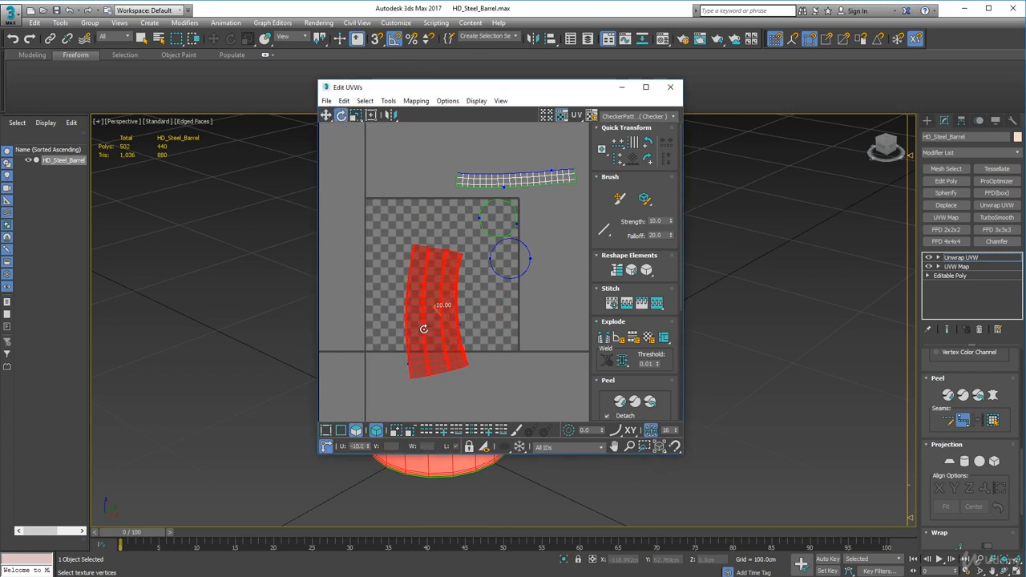
left_click(326, 115)
left_click_drag(442, 277, 406, 246)
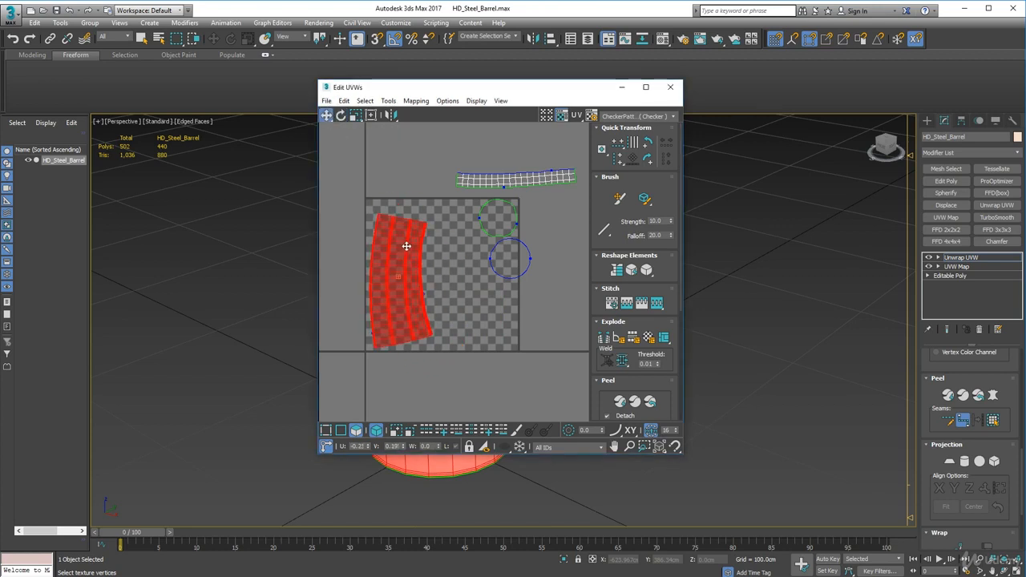
Rotate the narrow inner-wall strip upright and move it inside the UV tile, between the outer-wall shell and the cap circles
left_click(482, 181)
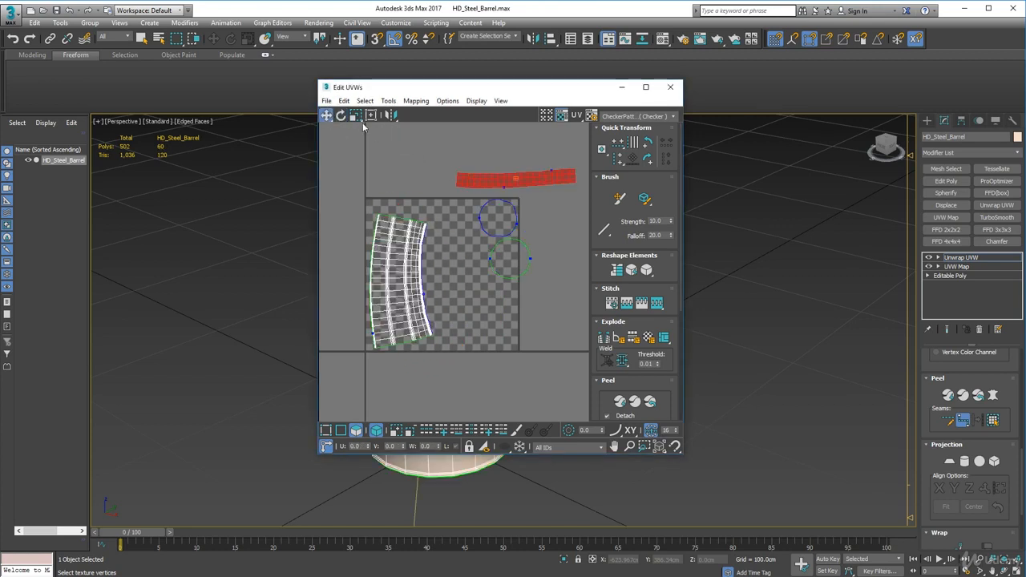
left_click(341, 114)
left_click_drag(481, 180, 505, 100)
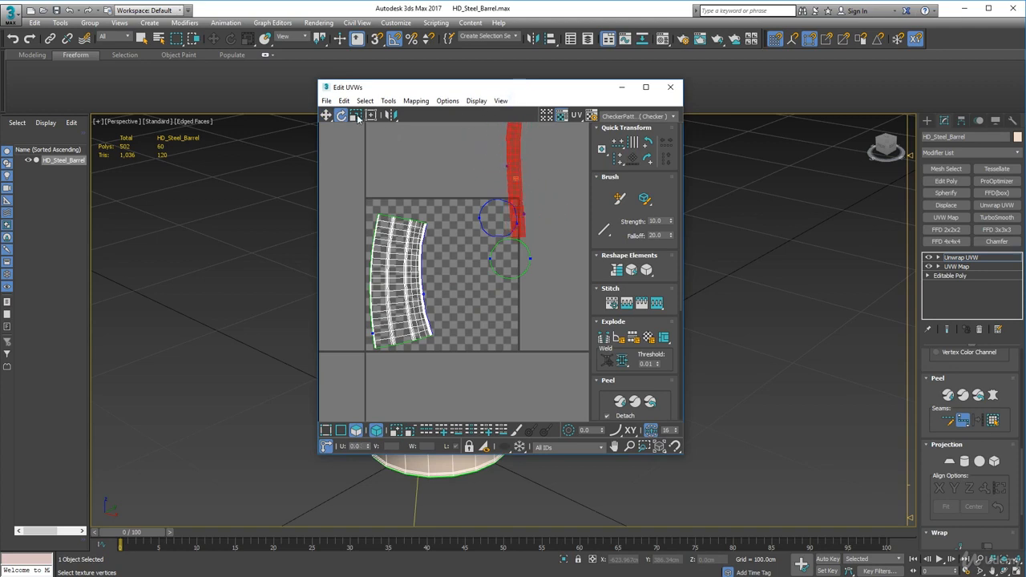
left_click(326, 115)
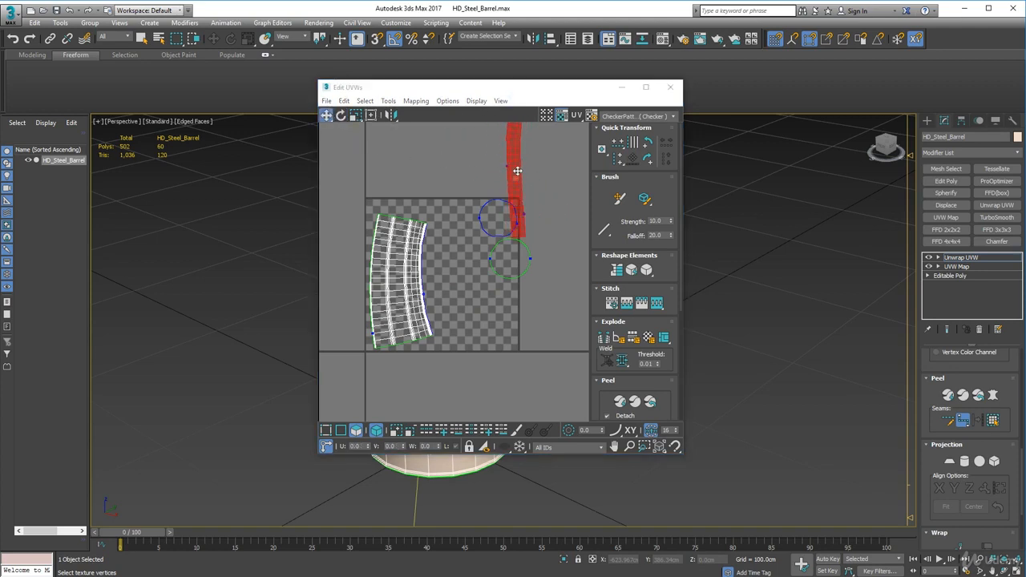
left_click_drag(517, 171, 469, 276)
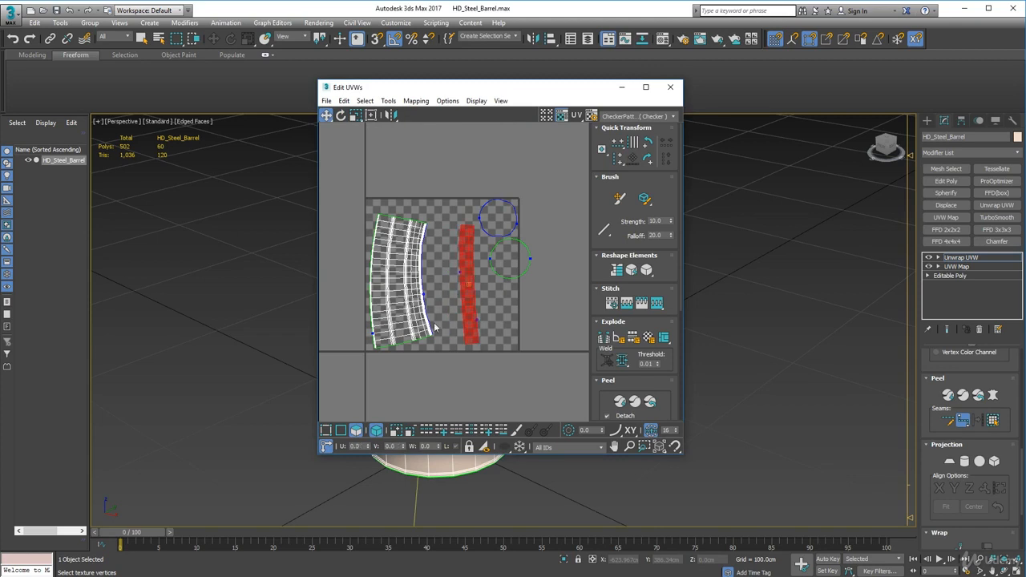
Select the entire outer-wall shell with element selection turned on
scroll(409, 318, "up", 2)
middle_click_drag(393, 294, 425, 296)
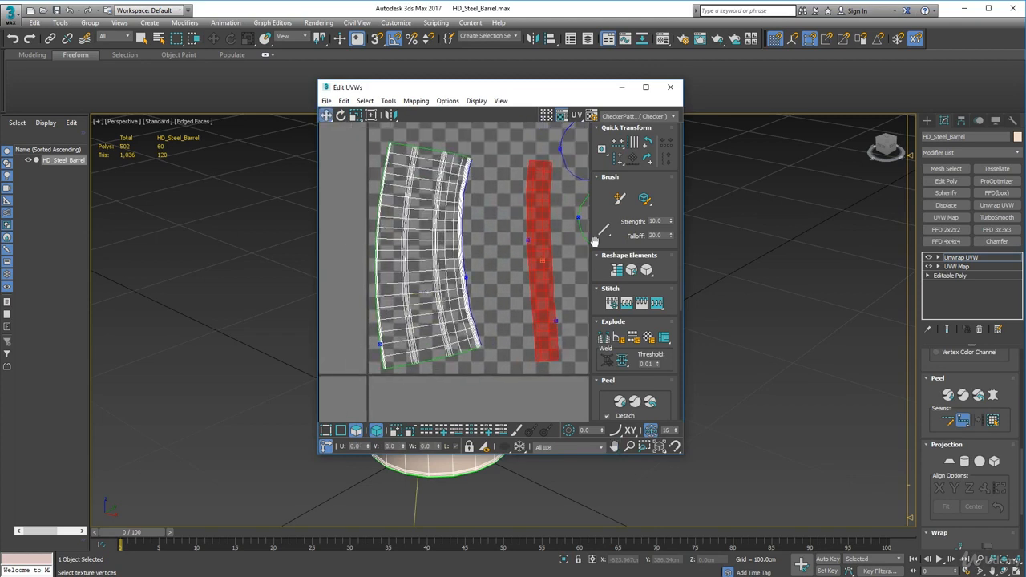
left_click_drag(670, 275, 667, 191)
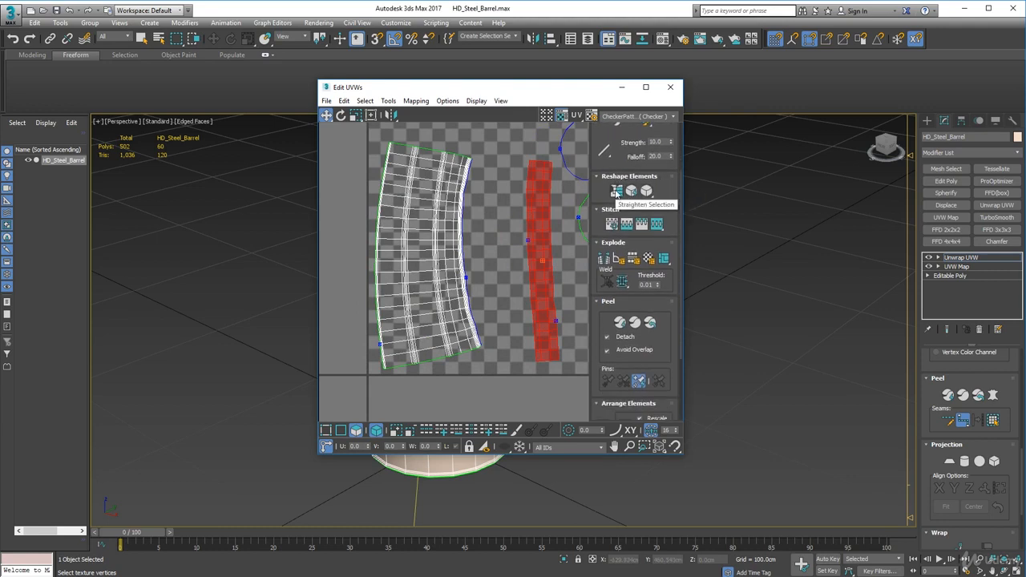
left_click(376, 431)
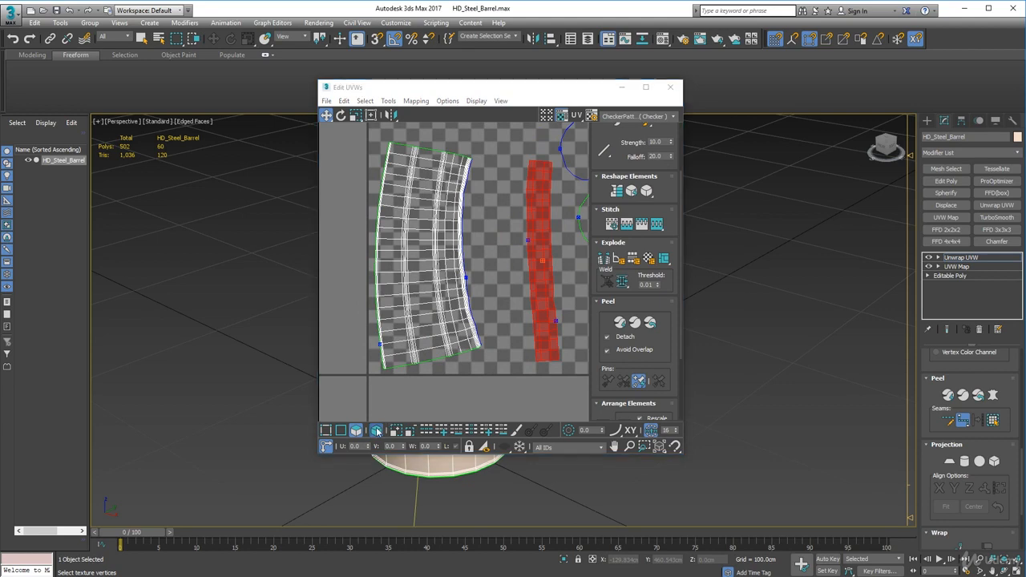
left_click(423, 298)
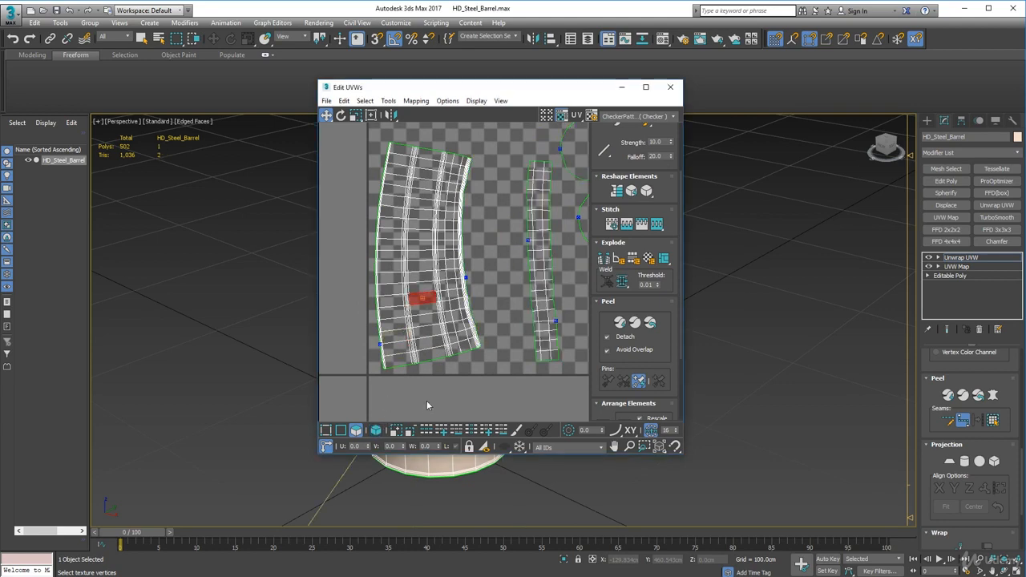
left_click(376, 431)
left_click(440, 297)
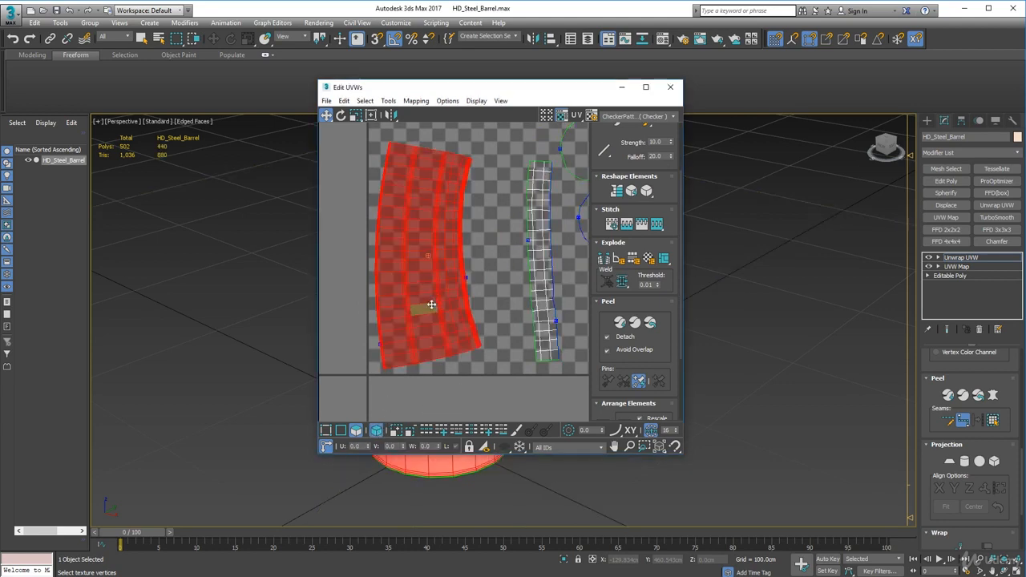
Try Straighten Selection on the outer-wall shell, then undo the straightening
scroll(399, 317, "down", 2)
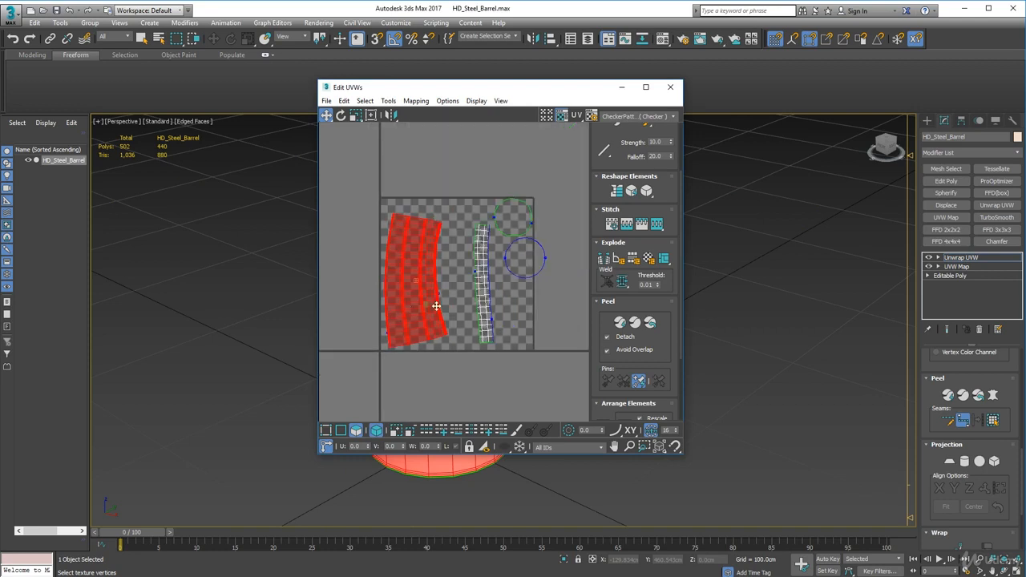
left_click(613, 193)
scroll(469, 225, "down", 3)
middle_click_drag(470, 224, 473, 304)
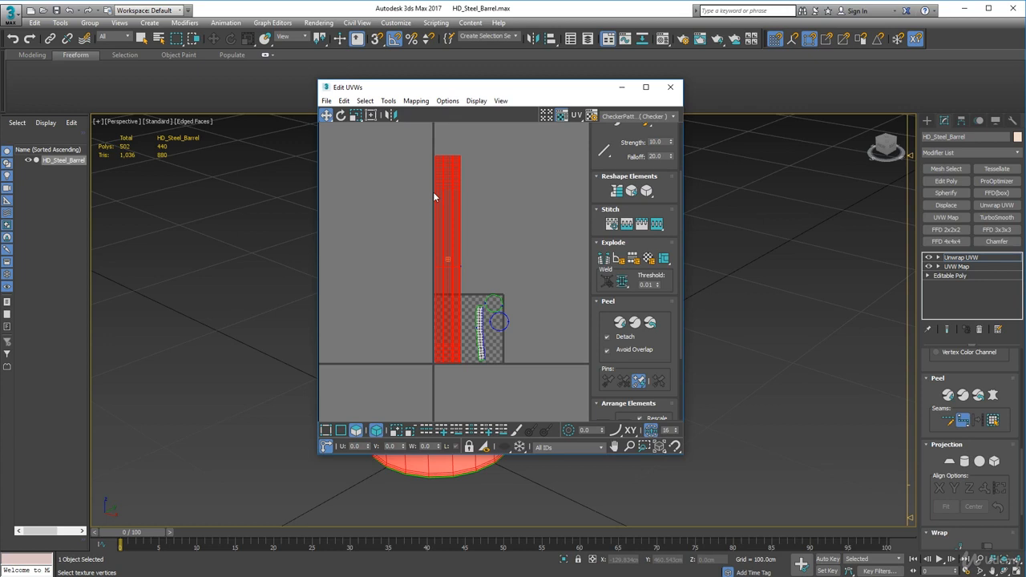
scroll(429, 219, "up", 2)
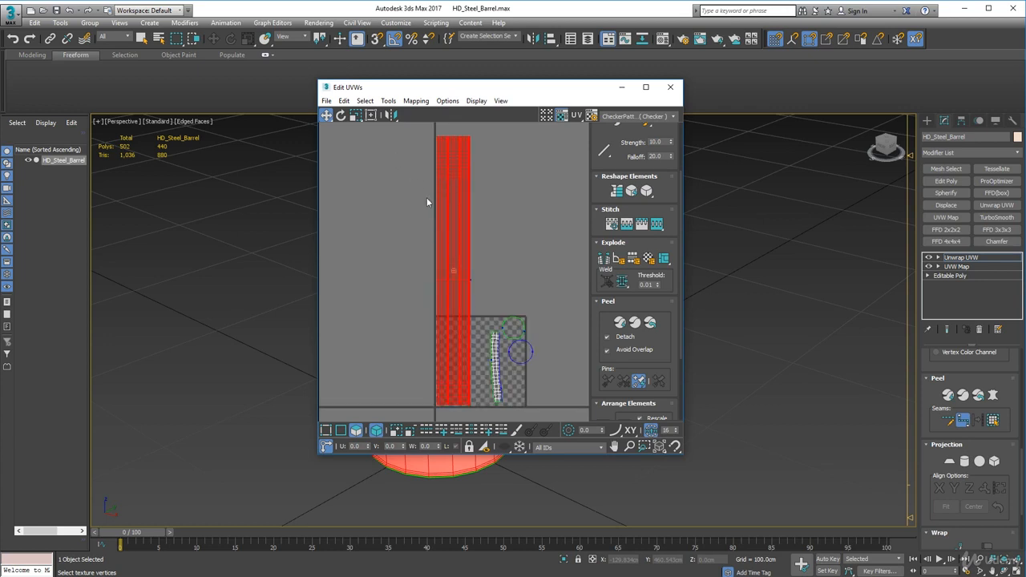
middle_click_drag(426, 202, 444, 235)
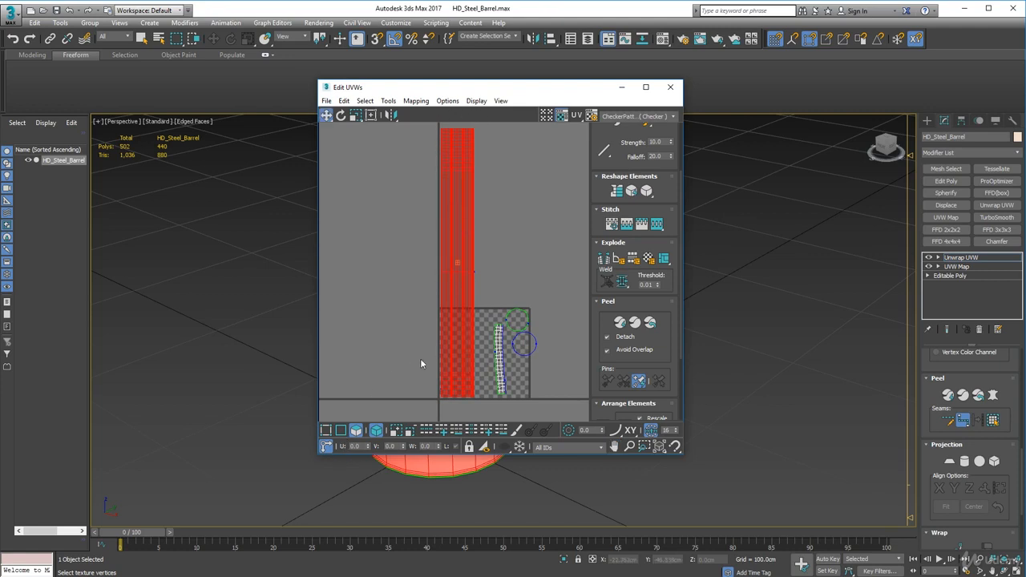
key("ctrl+z")
Apply Straighten Selection to the outer-wall shell
middle_click_drag(430, 364, 439, 303)
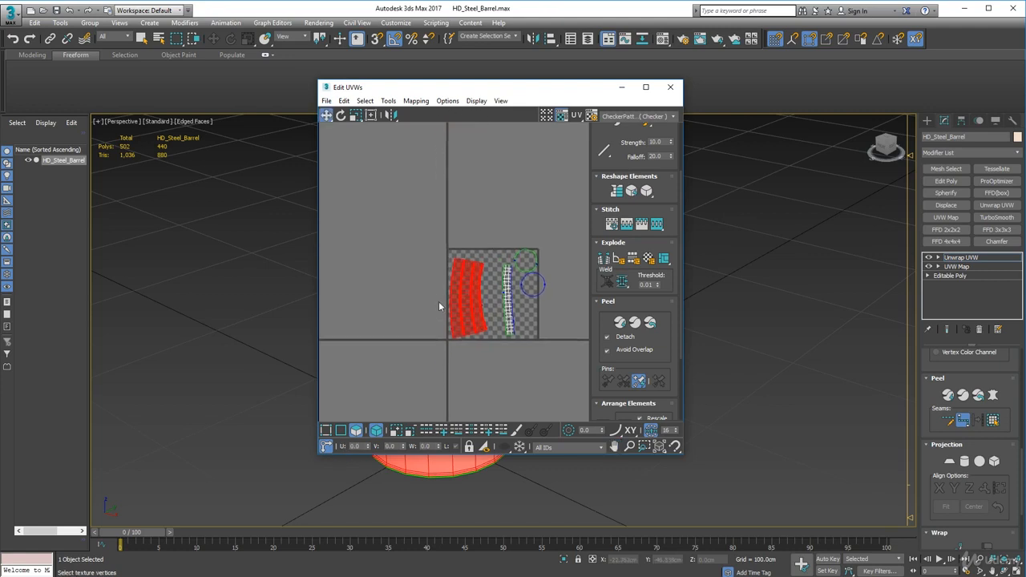
scroll(439, 303, "up", 3)
scroll(465, 277, "up", 2)
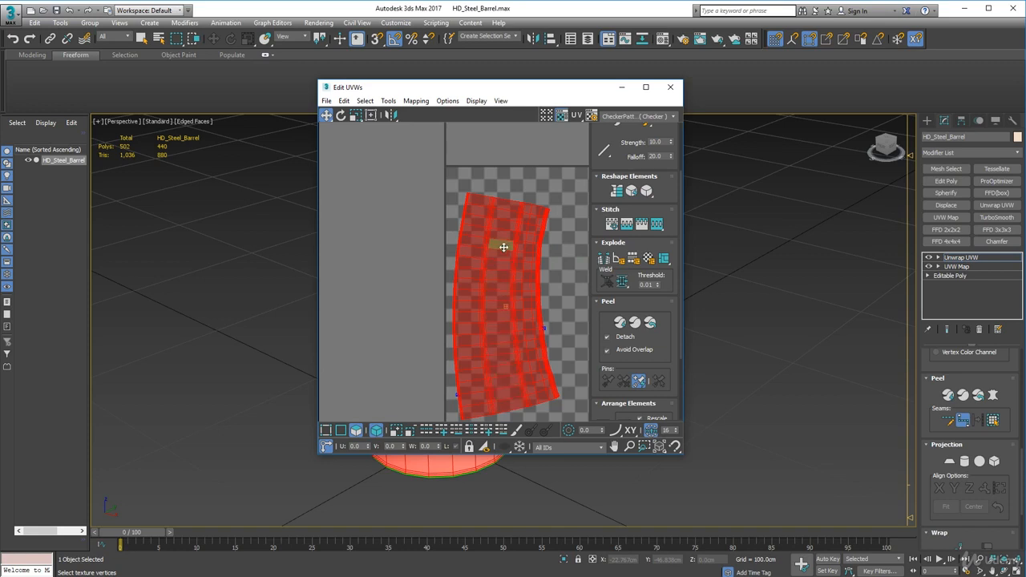
scroll(435, 321, "down", 3)
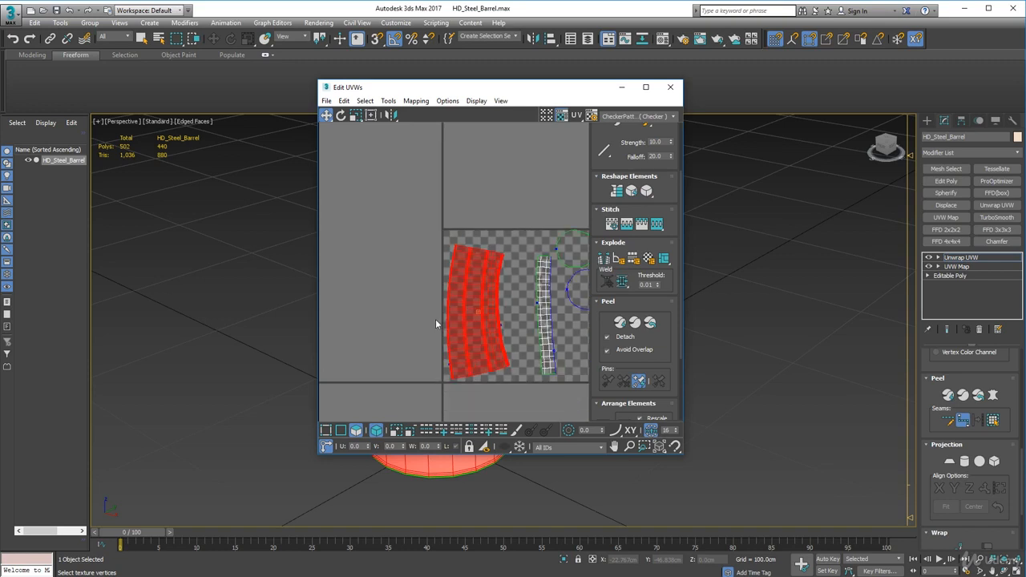
middle_click_drag(435, 319, 388, 313)
scroll(476, 275, "down", 3)
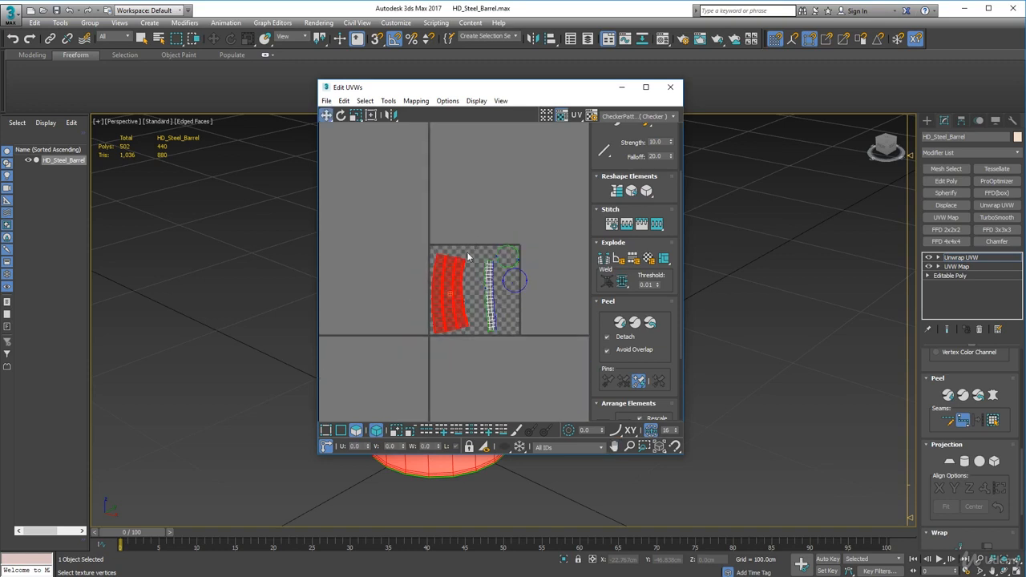
left_click(618, 192)
scroll(442, 239, "down", 3)
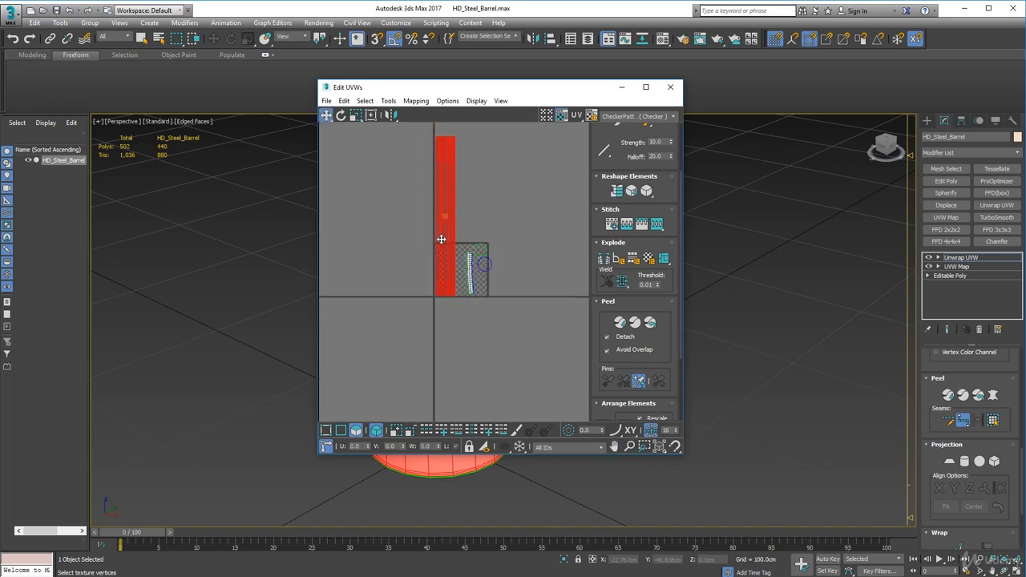
middle_click_drag(463, 215, 469, 251)
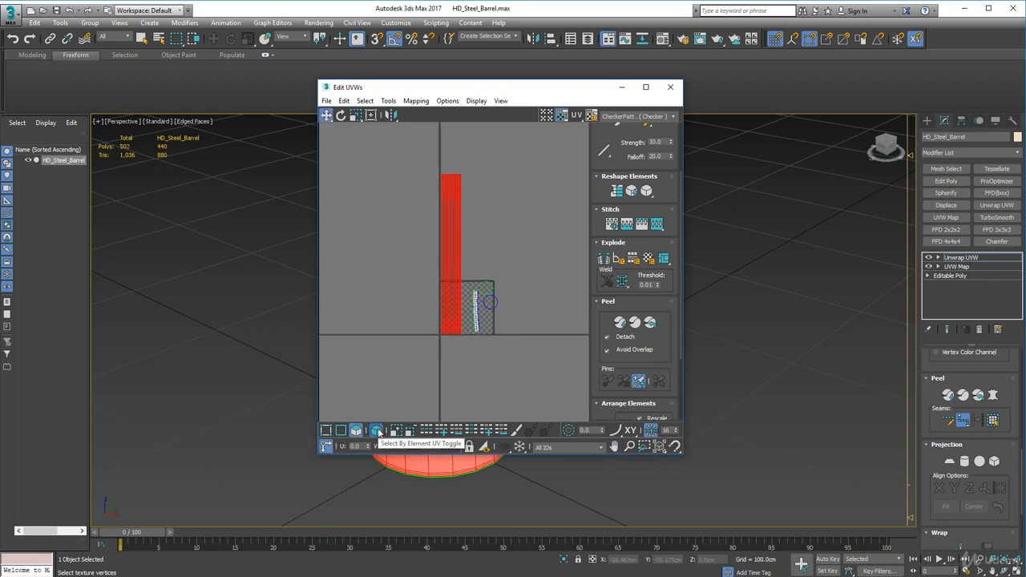
Select the straightened shell's upper vertex rows and move them straight down to close the large gaps, bringing the shell inside the UV tile
left_click(324, 431)
left_click(409, 162)
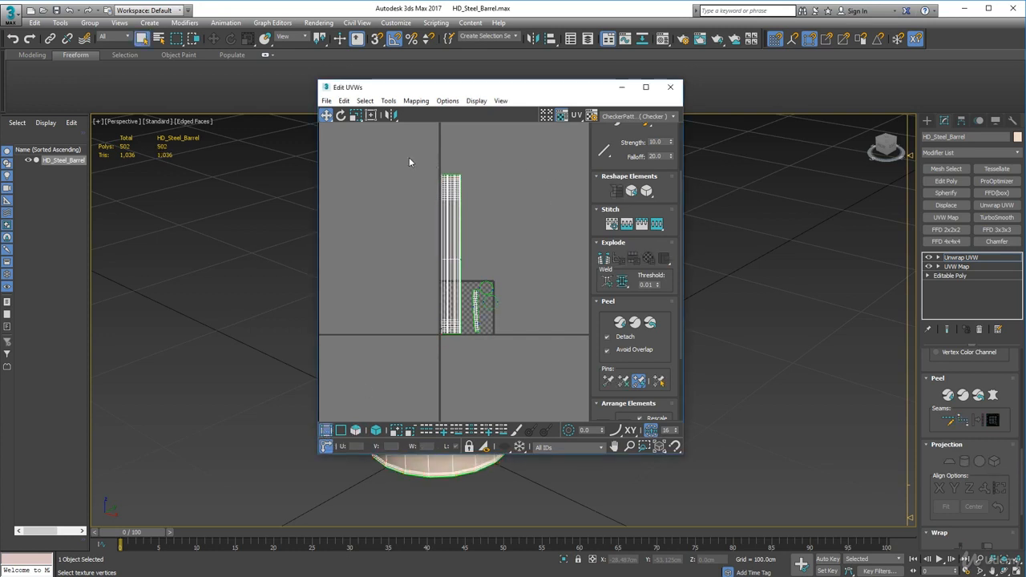
left_click_drag(409, 157, 463, 257)
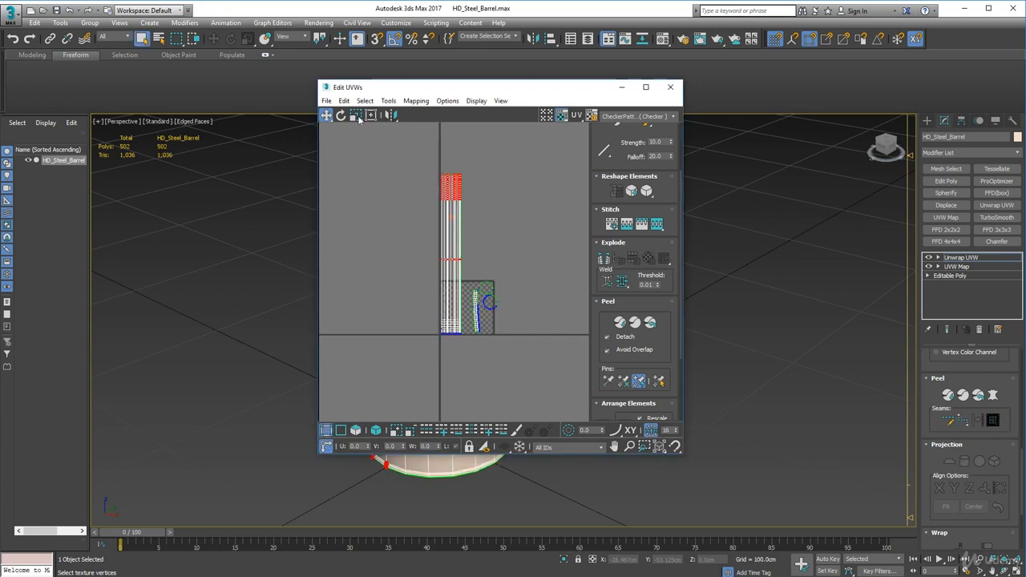
left_click_drag(325, 116, 326, 151)
left_click_drag(451, 202, 452, 246)
scroll(441, 287, "up", 5)
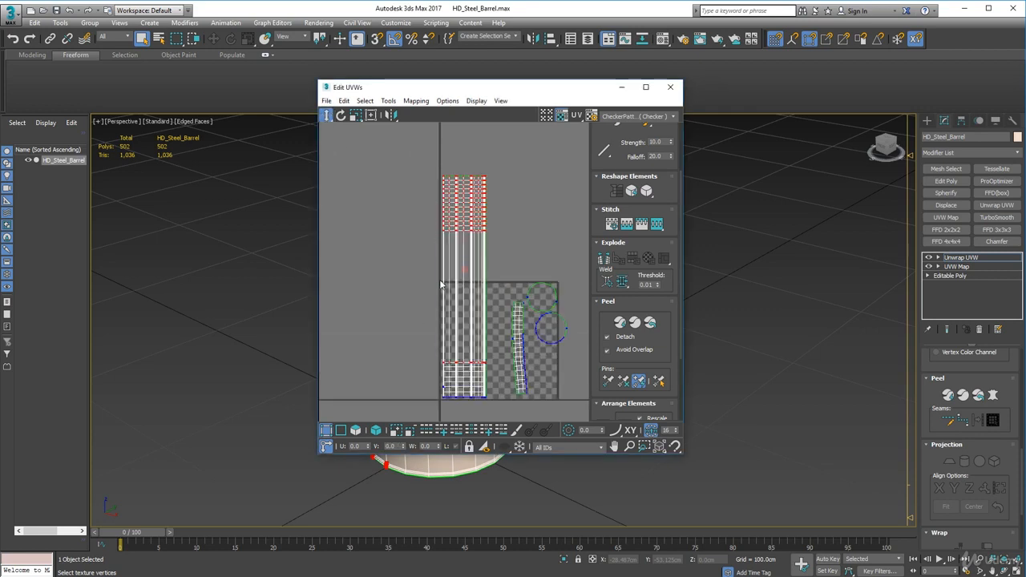
left_click_drag(445, 178, 458, 316)
scroll(469, 356, "up", 6)
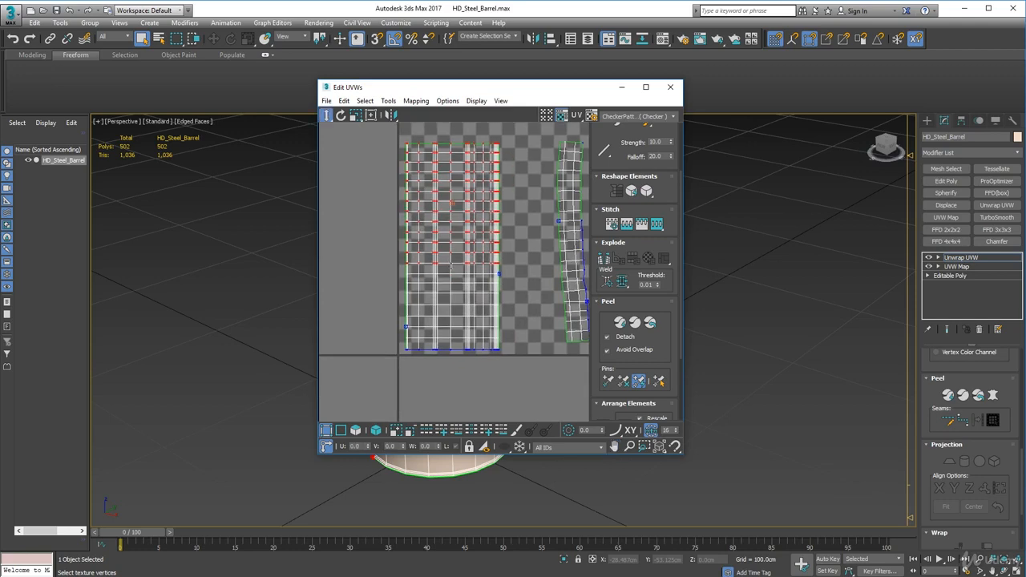
Nudge the outer-wall shell's vertex rows vertically to even out their spacing, including the row below, and clear the selection
scroll(451, 267, "up", 2)
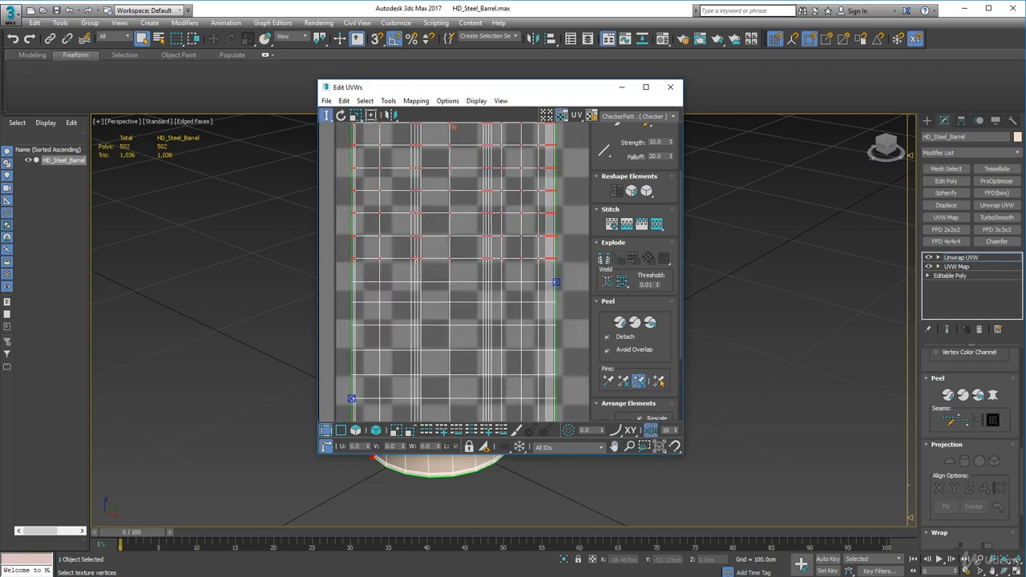
left_click_drag(418, 259, 418, 261)
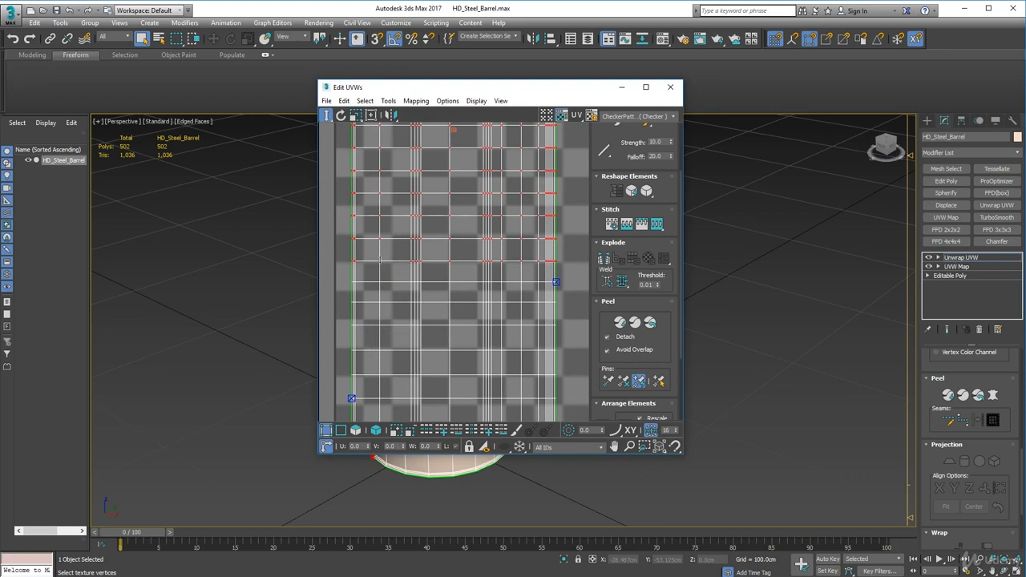
left_click_drag(380, 259, 566, 287)
left_click_drag(419, 283, 419, 281)
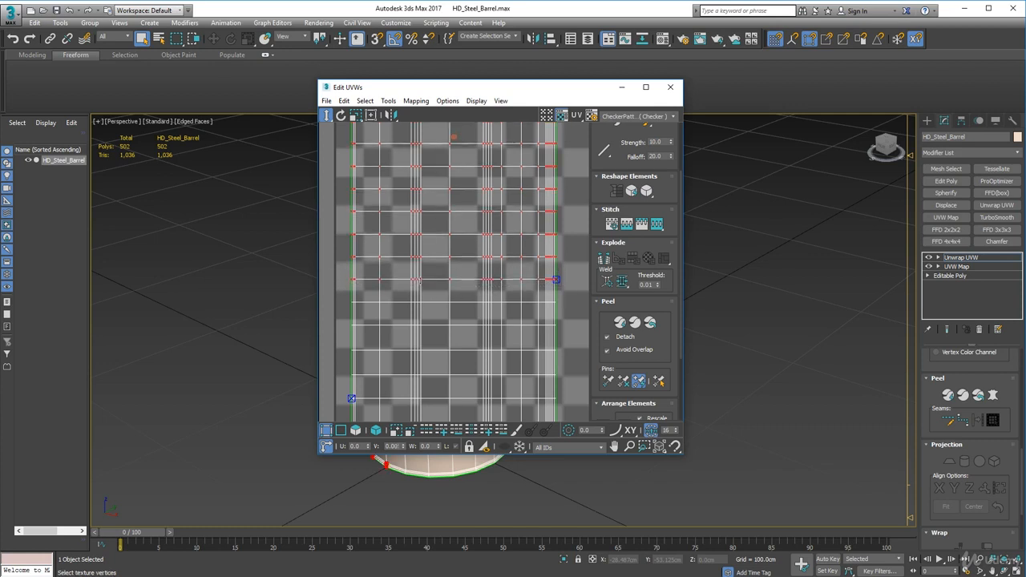
scroll(418, 279, "down", 3)
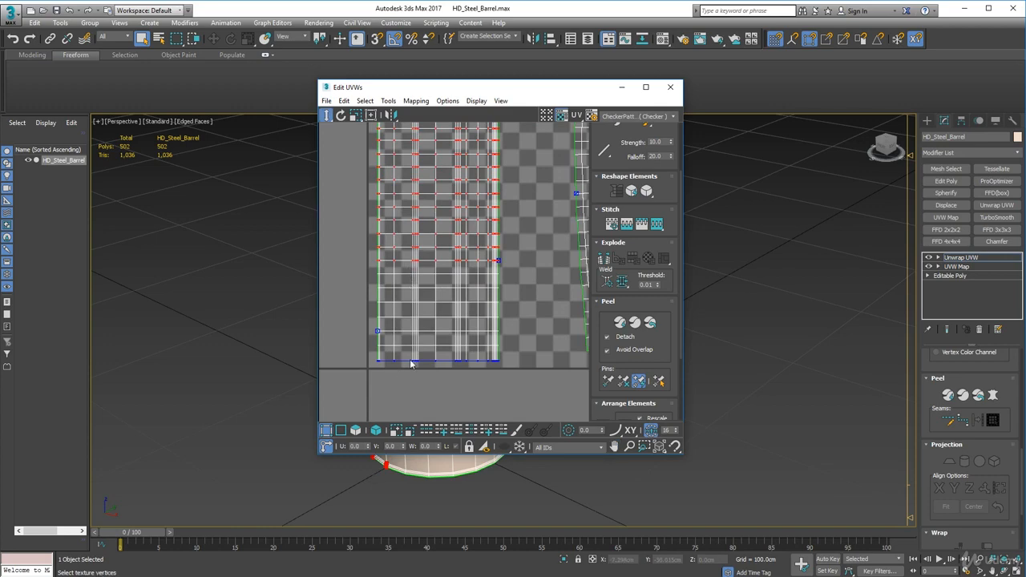
left_click(528, 224)
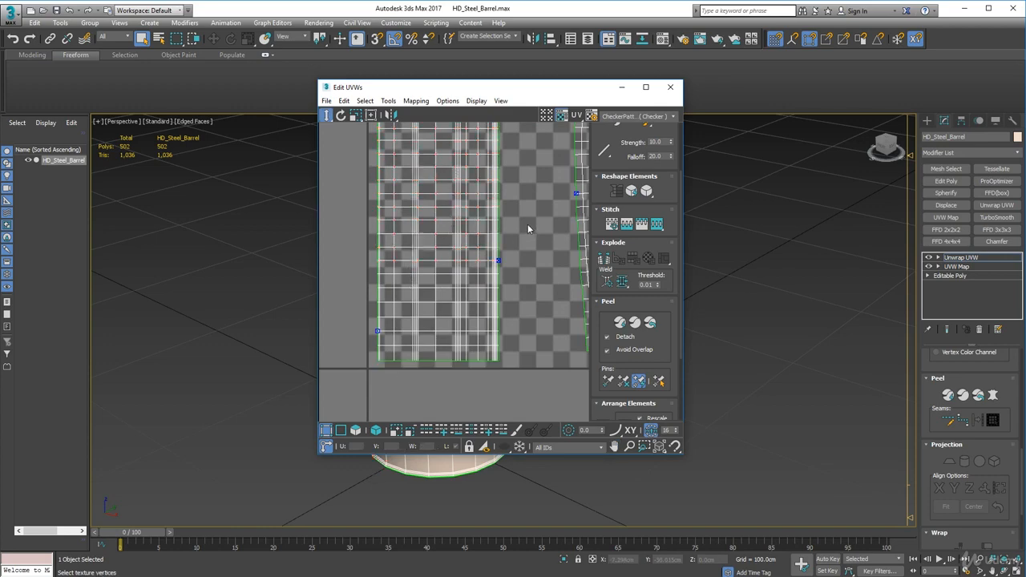
Select the narrow inner-wall shell as a whole element, apply Straighten Selection to it, and switch to vertex selection
middle_click_drag(484, 220, 405, 222)
scroll(477, 290, "down", 2)
left_click(376, 430)
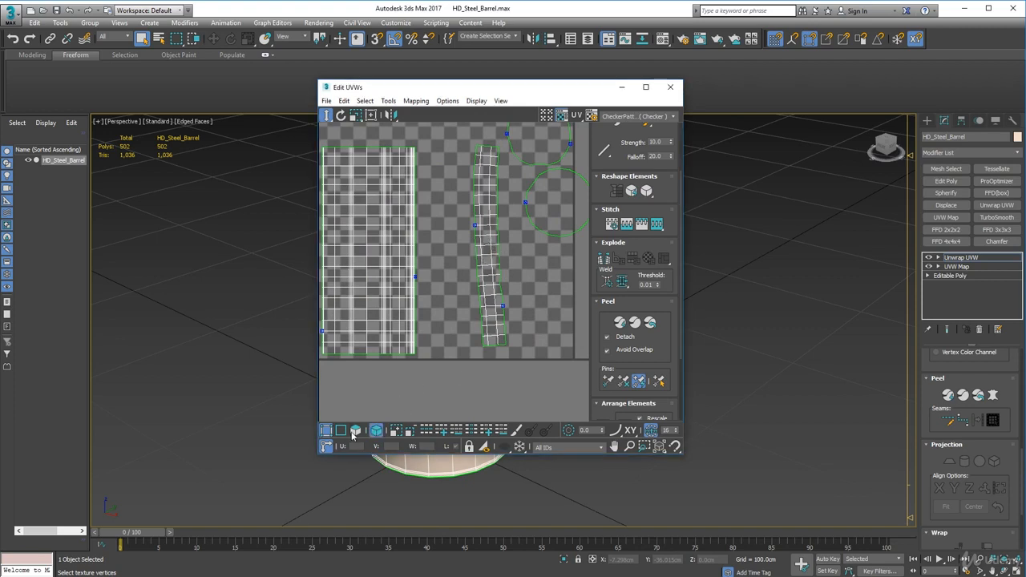
left_click(407, 335)
left_click(498, 275)
scroll(529, 280, "down", 8)
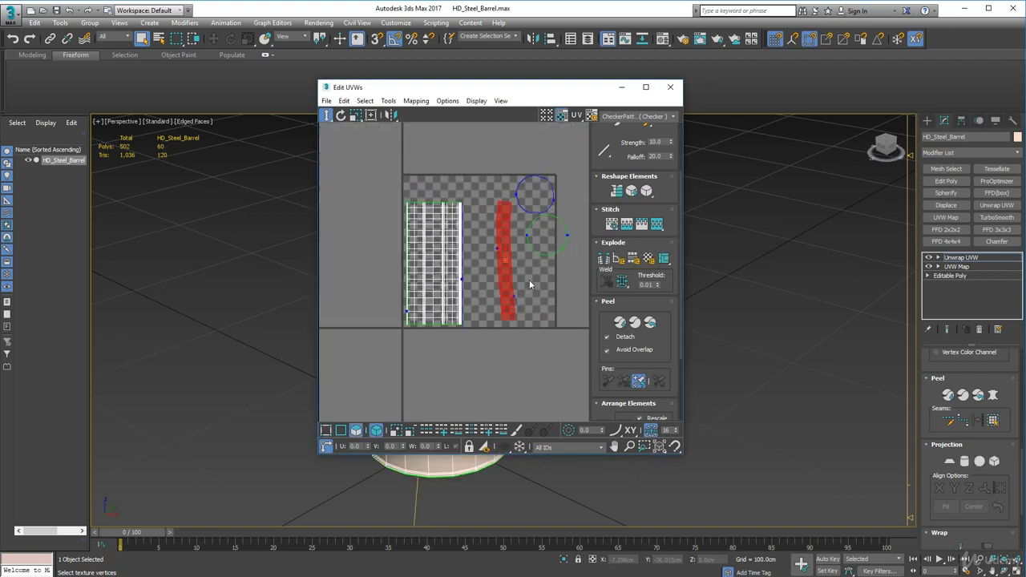
middle_click_drag(485, 312, 484, 312)
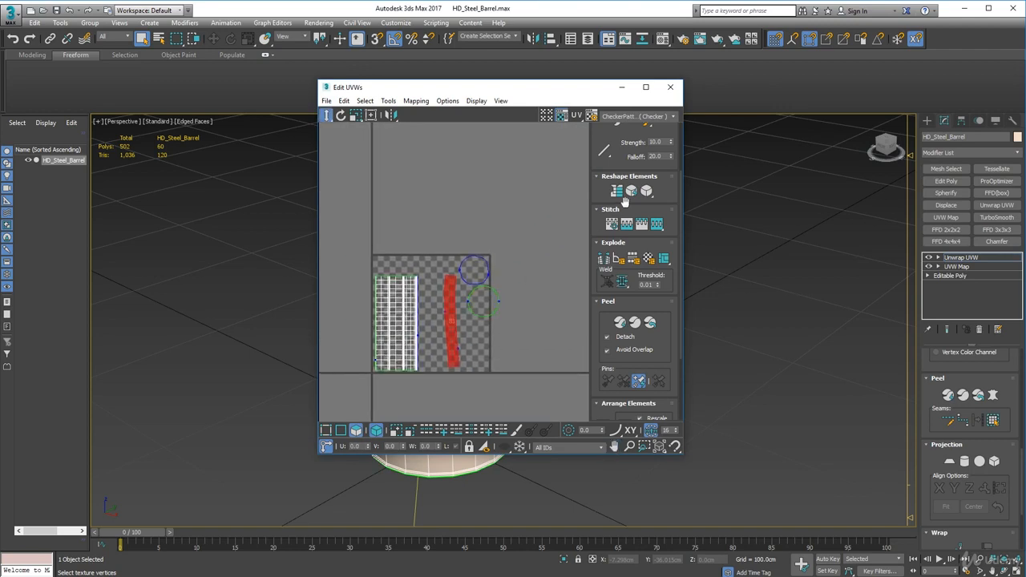
left_click(617, 191)
scroll(481, 307, "down", 4)
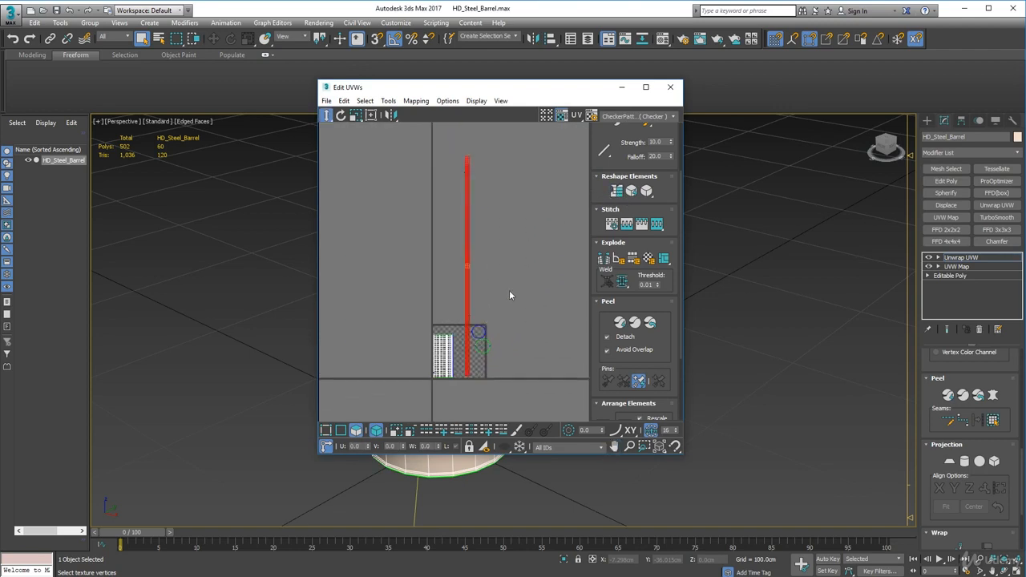
left_click(311, 433)
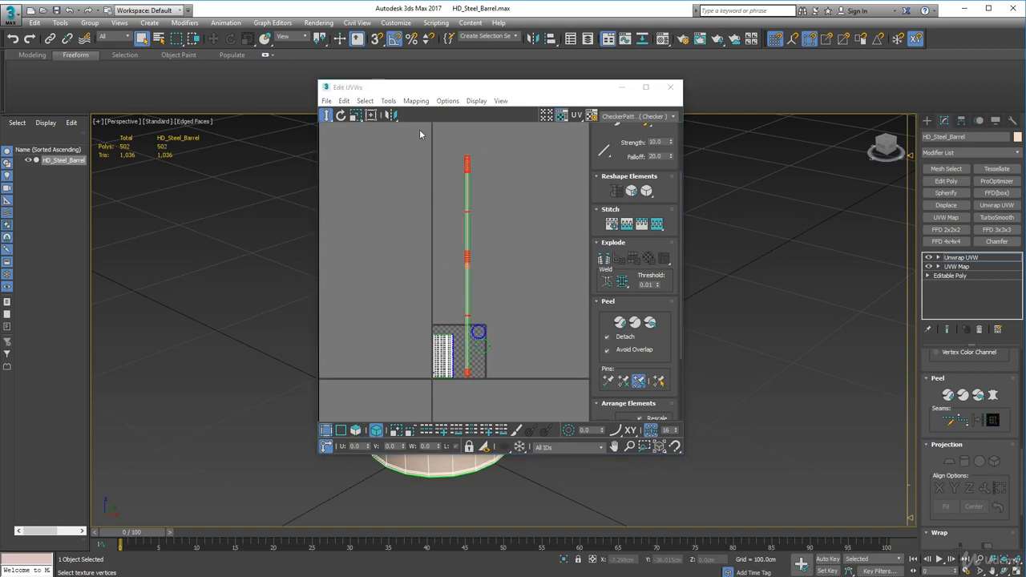
left_click_drag(420, 134, 522, 327)
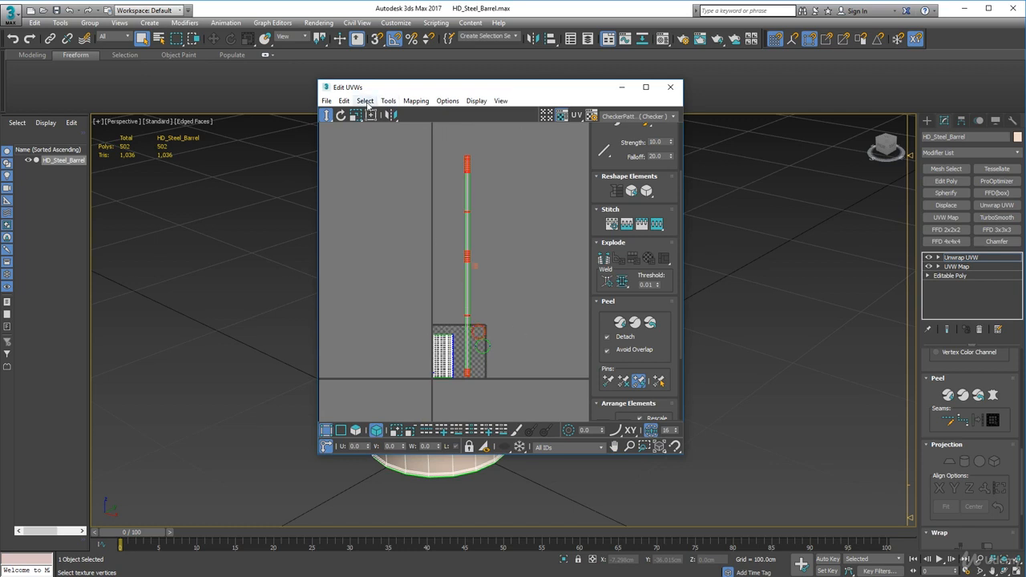
left_click_drag(473, 265, 473, 253)
key("ctrl+z")
left_click(437, 192)
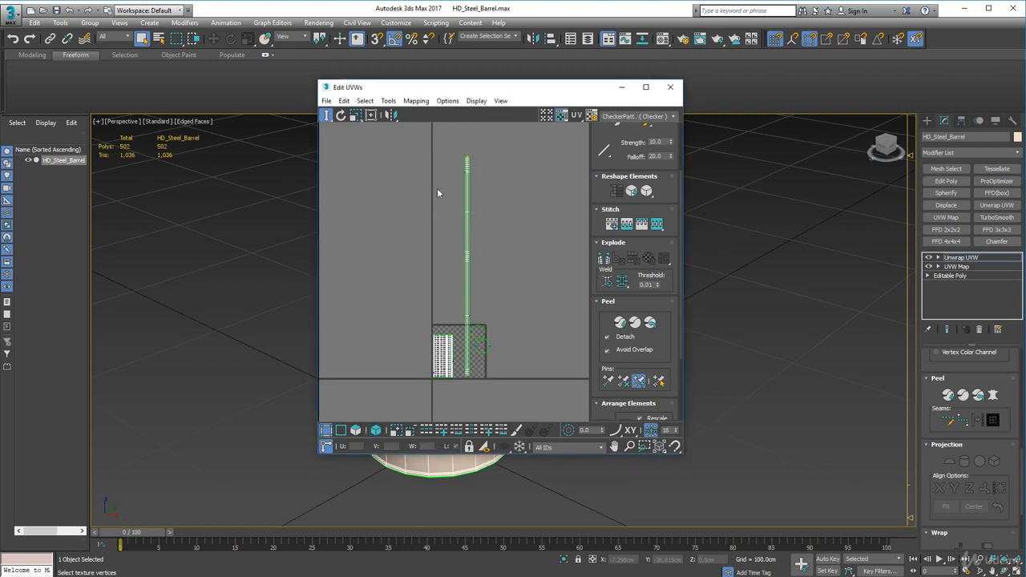
Select the inner-wall strip's upper vertex rows in groups and move them straight down to close the large gaps, bringing the strip inside the UV tile
left_click_drag(429, 133, 473, 366)
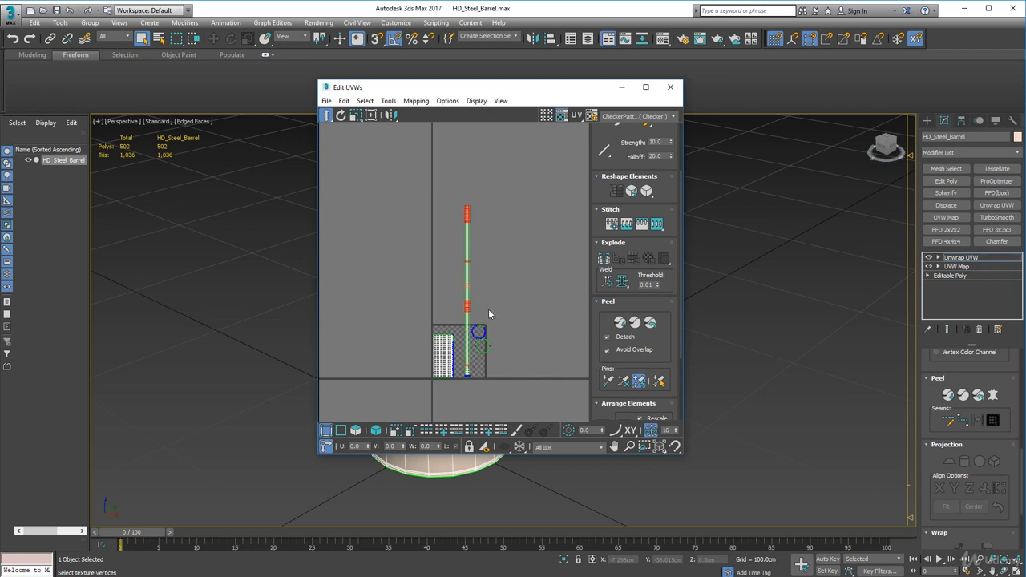
left_click_drag(472, 306, 473, 356)
left_click_drag(440, 214, 499, 324)
left_click_drag(467, 266, 465, 362)
scroll(470, 332, "up", 4)
middle_click_drag(463, 369, 457, 272)
scroll(460, 293, "up", 3)
scroll(460, 293, "down", 1)
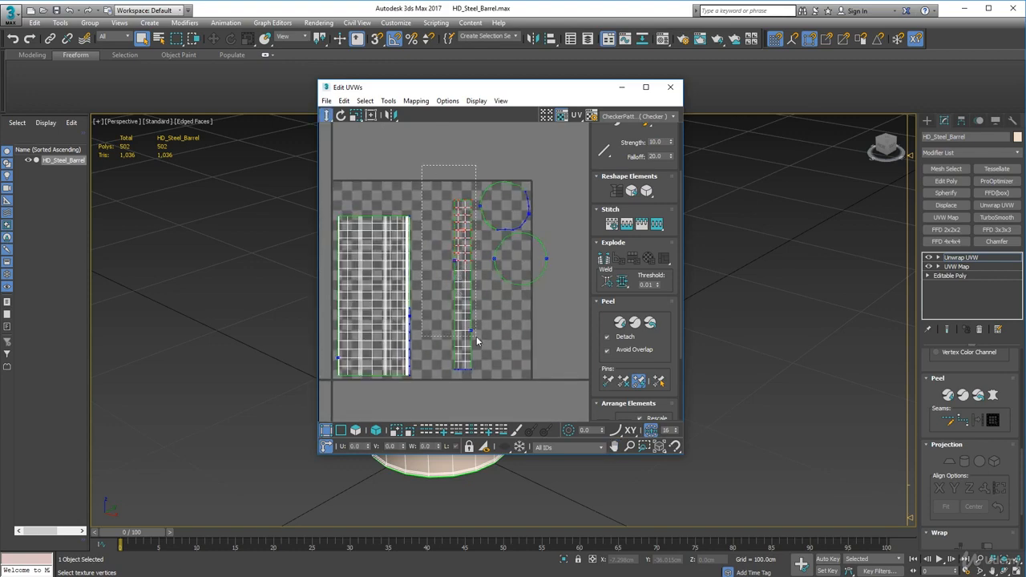
Nudge the inner-wall strip's vertex rows vertically to even out their spacing, and clear the selection
scroll(476, 336, "up", 3)
left_click_drag(461, 320, 465, 334)
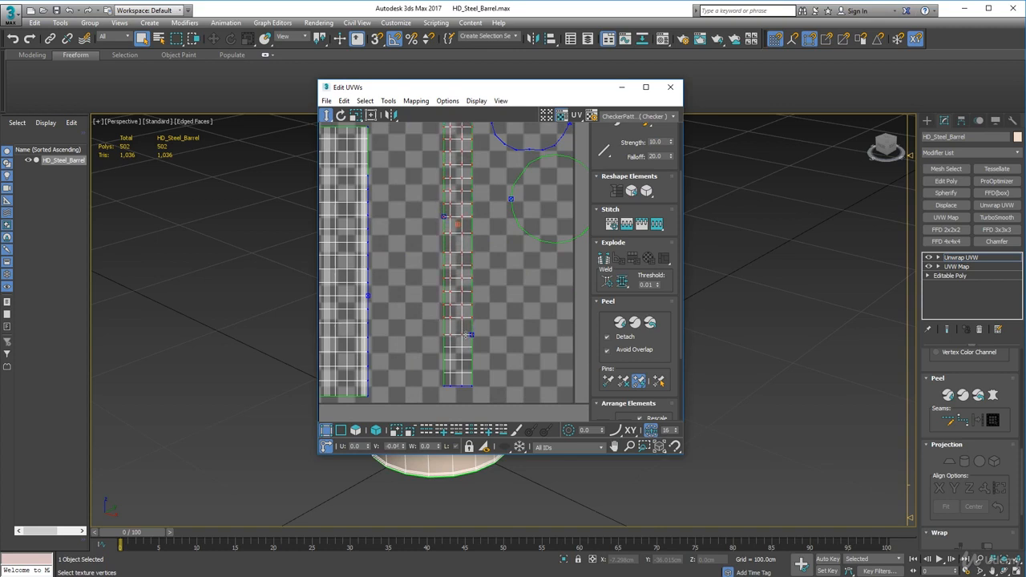
scroll(458, 277, "down", 3)
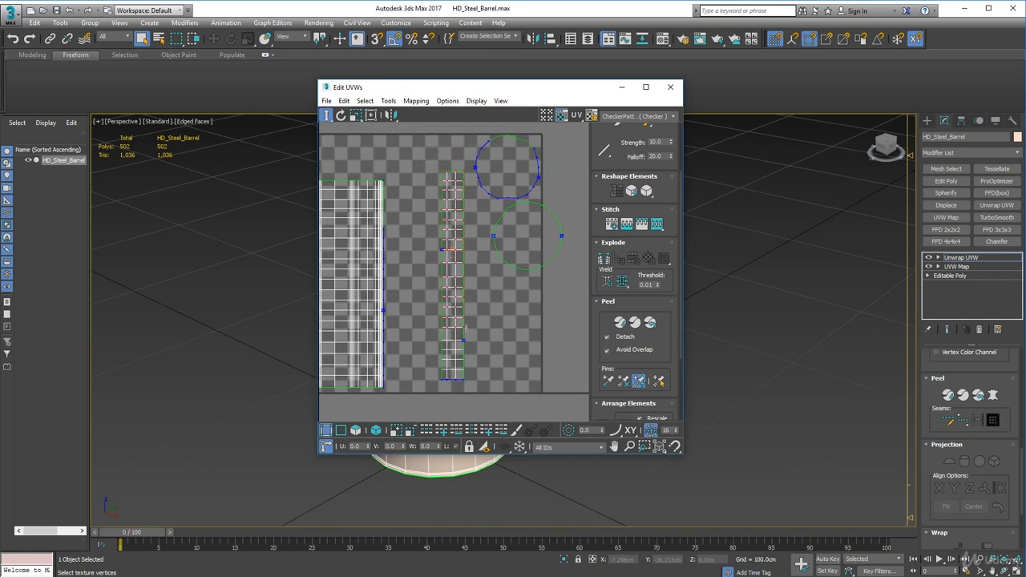
left_click_drag(466, 327, 466, 331)
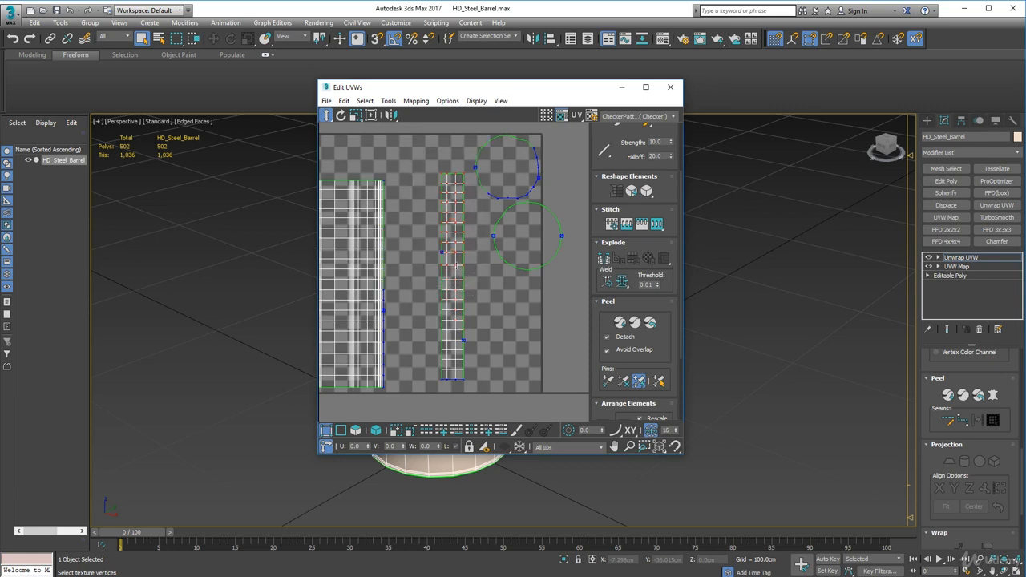
left_click_drag(457, 266, 461, 270)
left_click(408, 366)
Select the whole inner-wall strip and move it freely until it sits directly beside the outer-wall shell
left_click(355, 430)
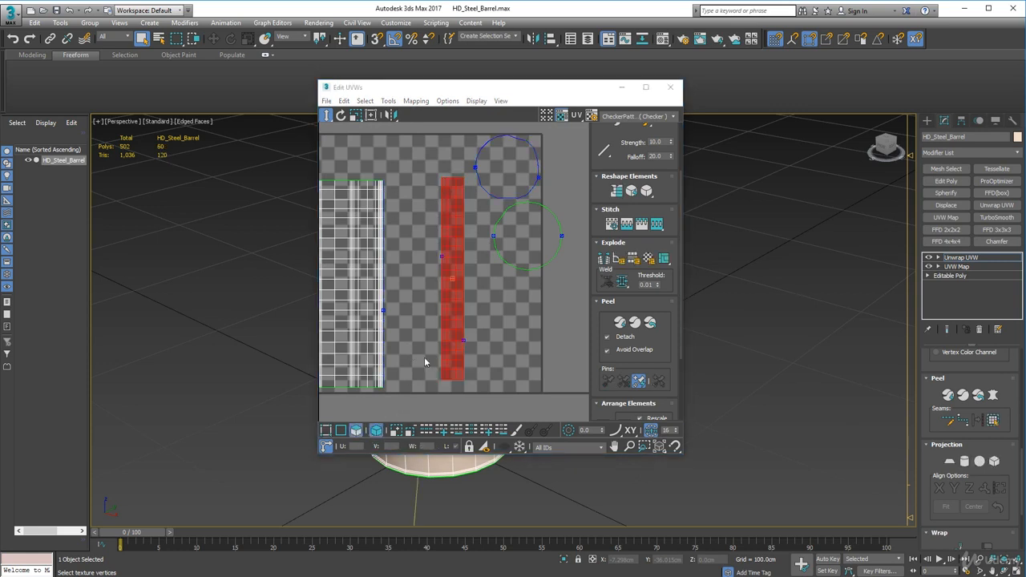
left_click(324, 114)
left_click_drag(444, 252, 389, 259)
middle_click_drag(411, 181, 468, 200)
scroll(482, 221, "down", 4)
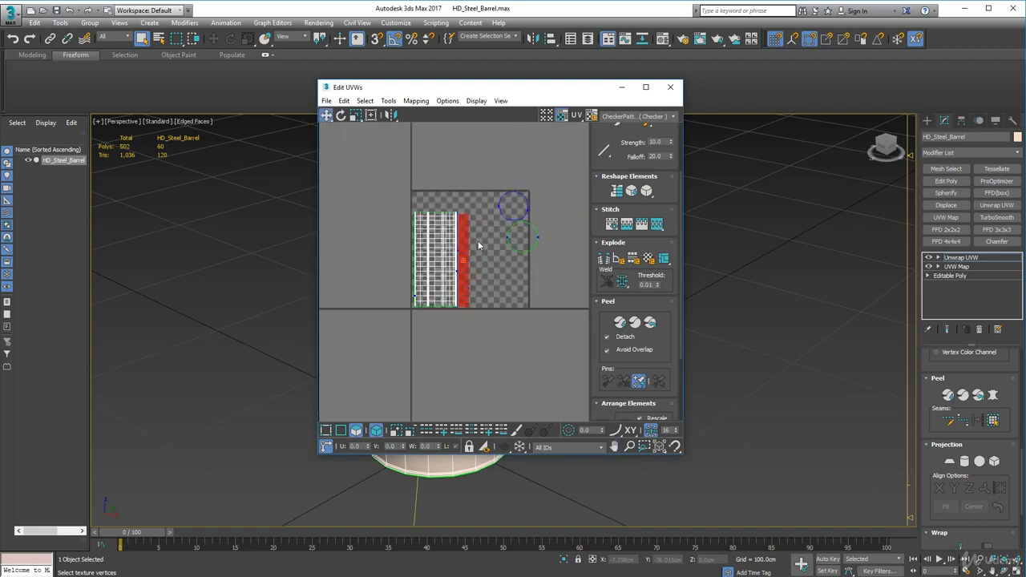
Move the two circular cap shells inside the UV tile, stacked one above the other beside the inner-wall strip
left_click(524, 208)
left_click_drag(524, 208, 496, 292)
left_click_drag(519, 232, 486, 255)
Select all four shells and pack them to fill the UV tile with rescaling on
left_click_drag(361, 183, 537, 353)
scroll(482, 306, "up", 3)
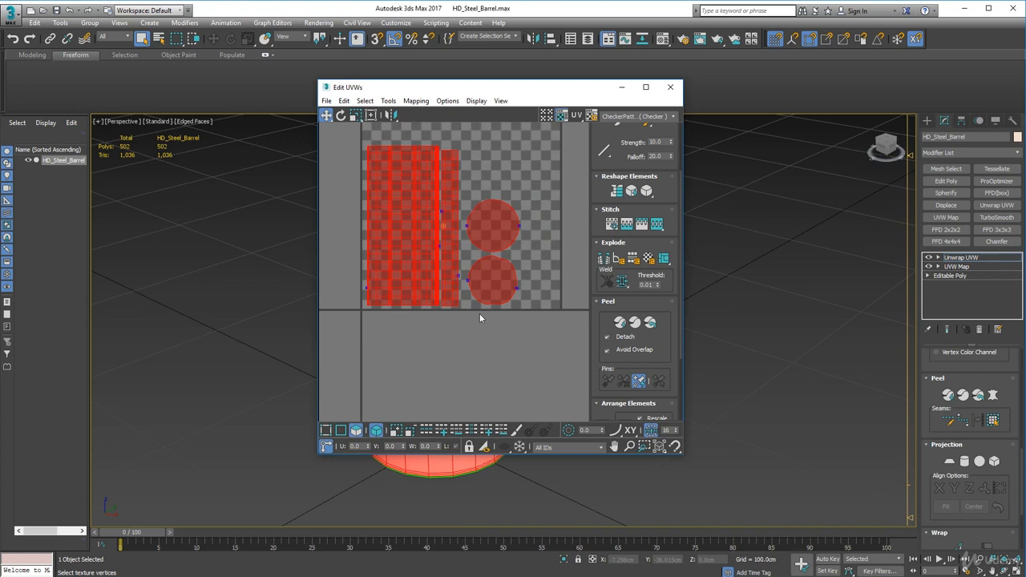
left_click_drag(665, 371, 700, 124)
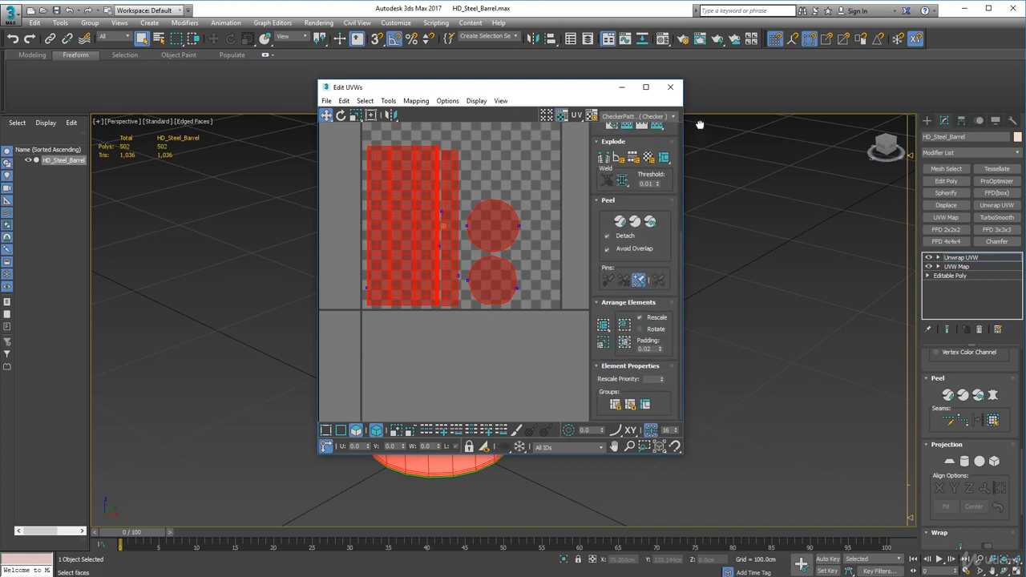
left_click(624, 343)
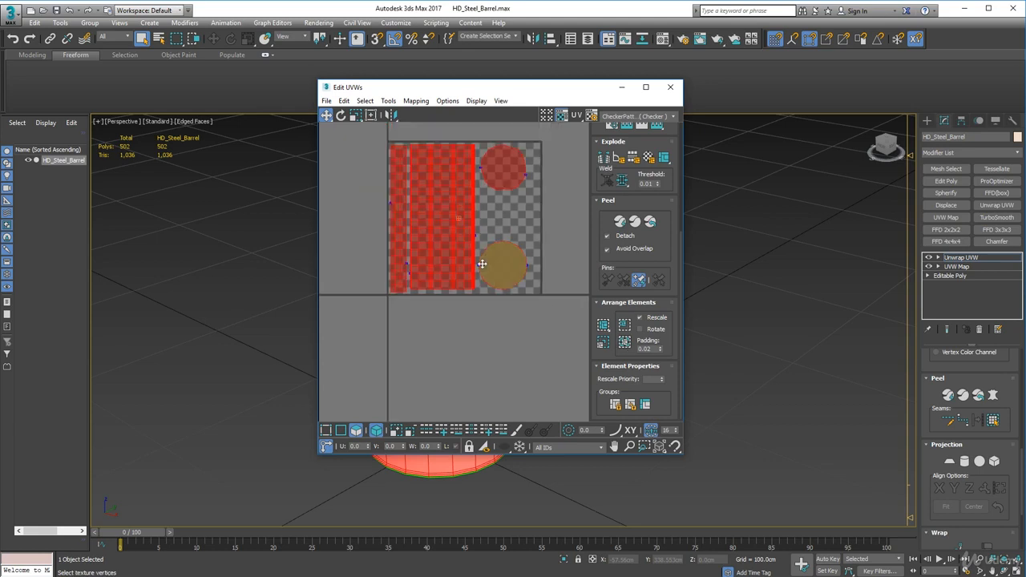
Try the other packing methods on the selected shells and inspect the gaps between them
middle_click_drag(426, 224, 430, 244)
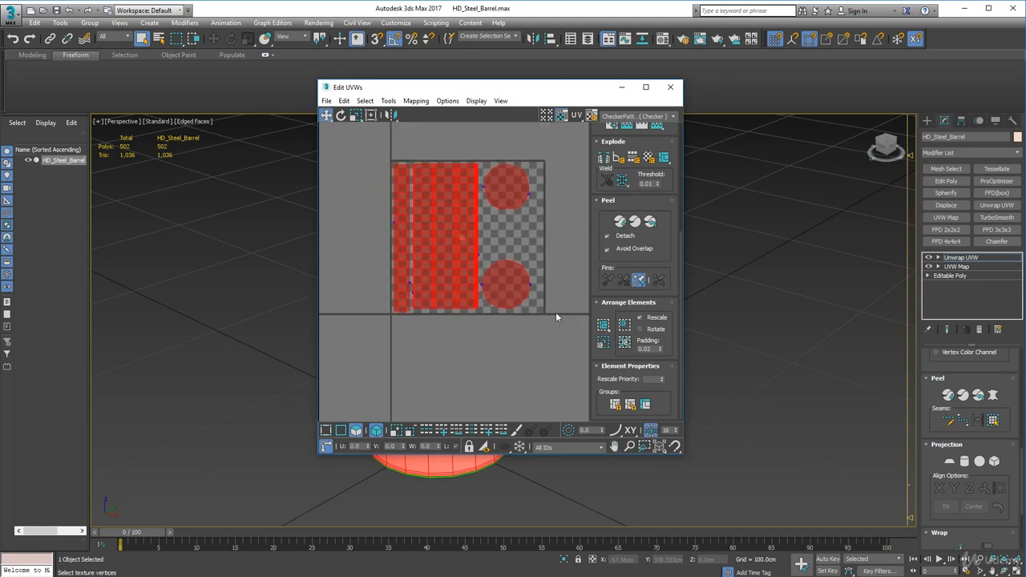
left_click(624, 327)
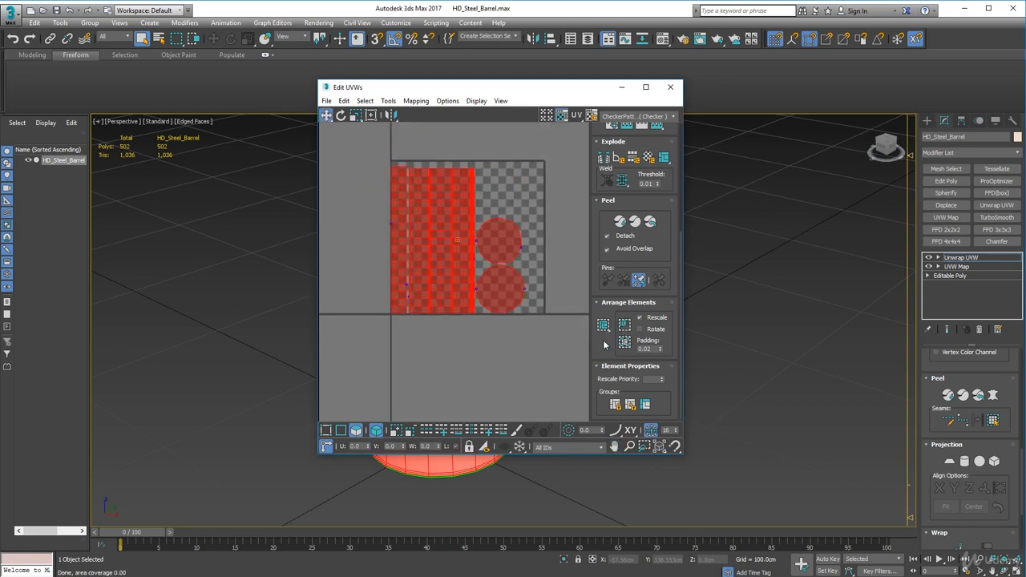
left_click(604, 325)
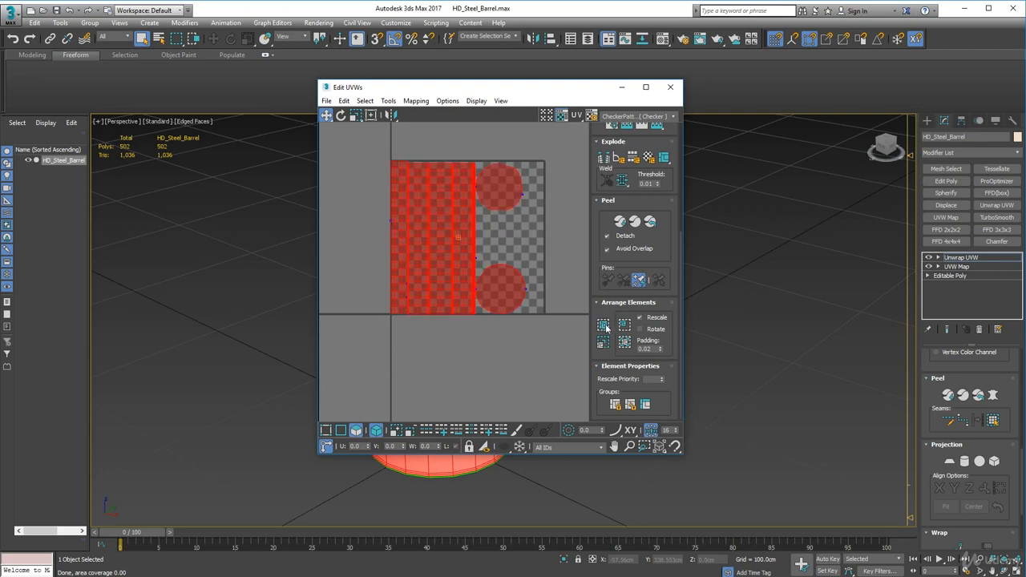
scroll(387, 195, "up", 3)
scroll(388, 195, "down", 3)
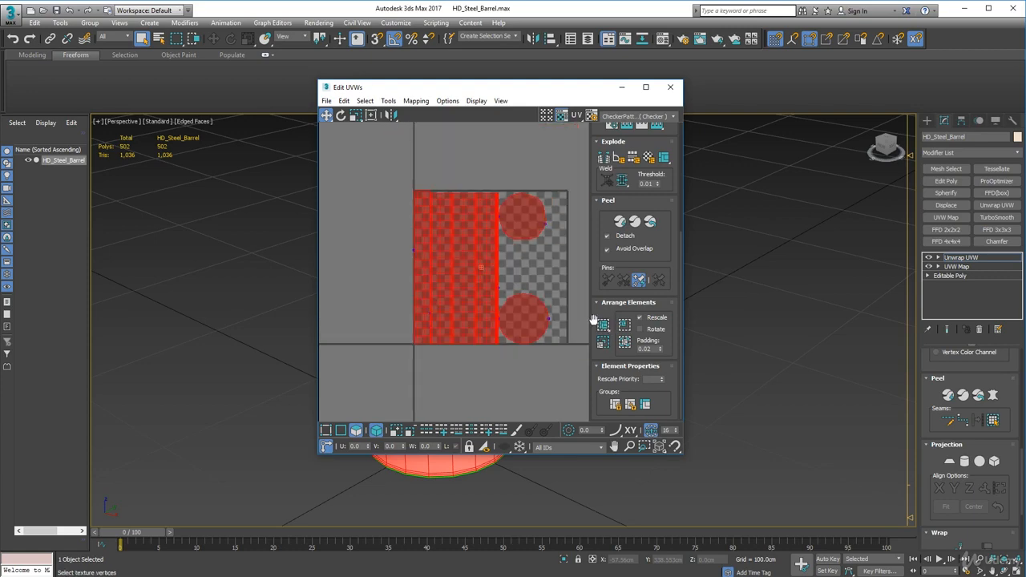
scroll(410, 250, "up", 3)
middle_click_drag(467, 260, 364, 241)
scroll(481, 282, "down", 1)
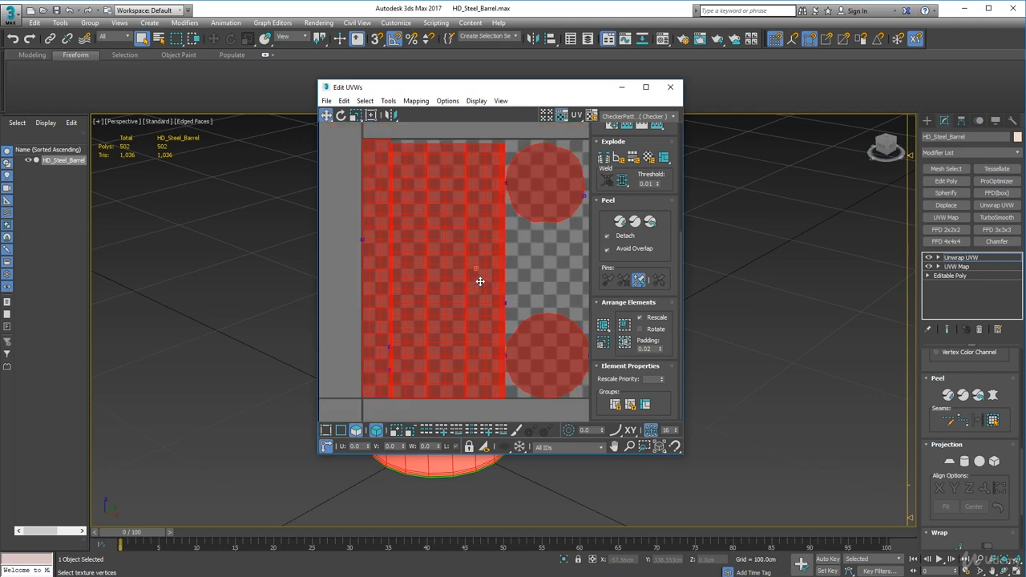
scroll(480, 282, "down", 2)
Allow rotation, set the padding to 0.01, and repack all four shells in the UV tile
left_click(639, 330)
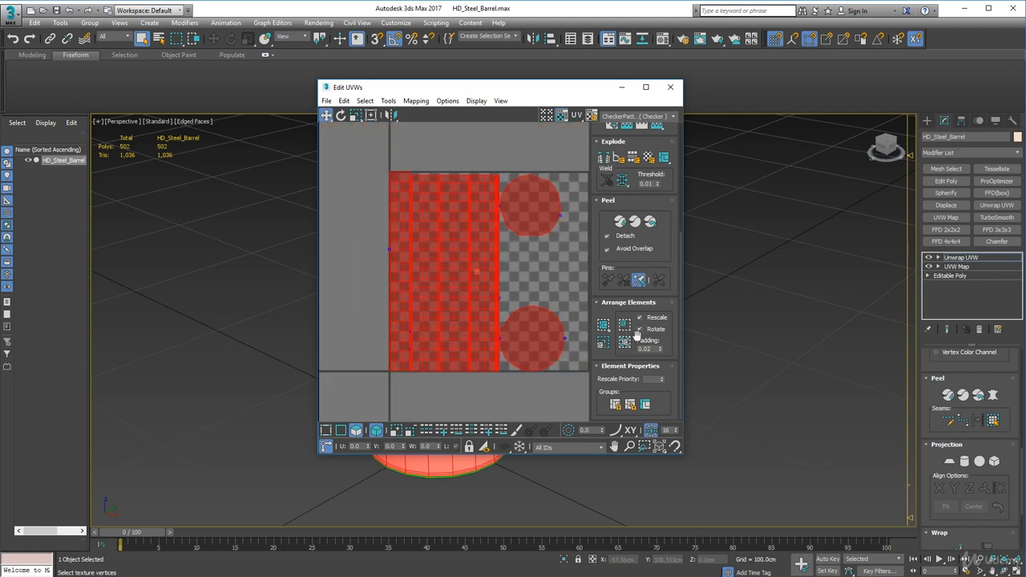
middle_click_drag(483, 289, 446, 294)
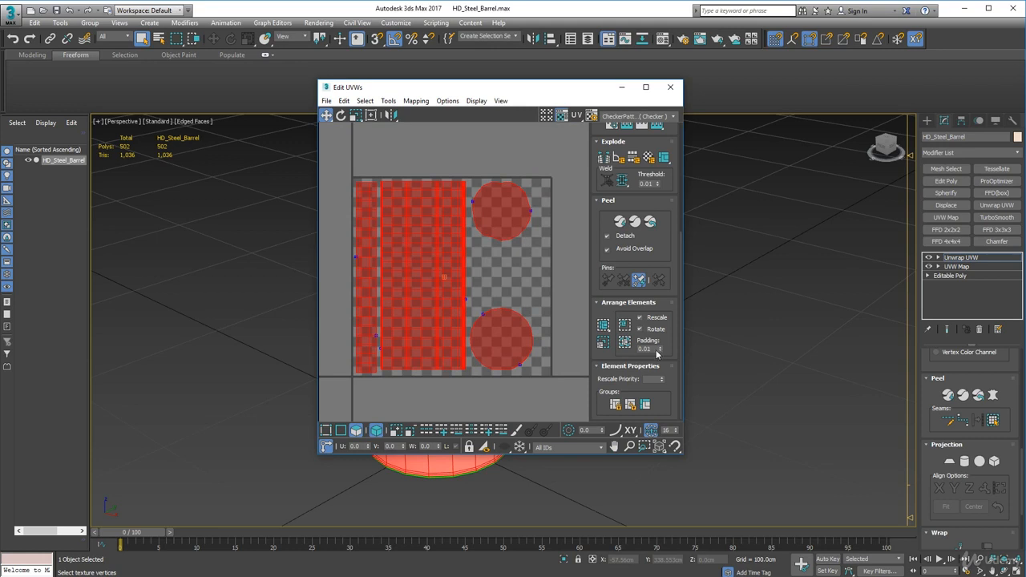
left_click(625, 342)
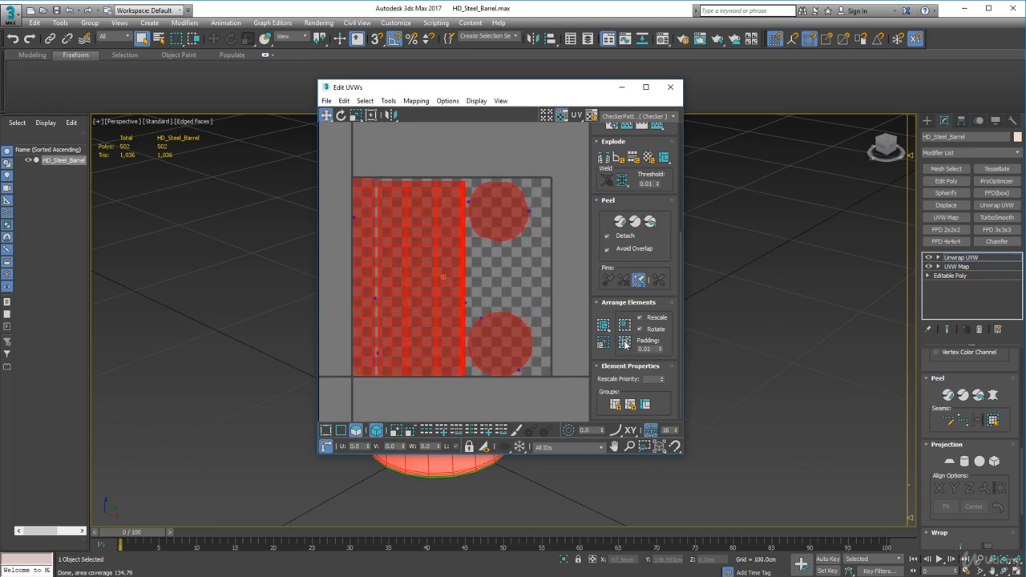
Deselect the shells and move the upper circular cap straight down to sit just above the other cap
left_click(508, 246)
left_click_drag(494, 228, 495, 295)
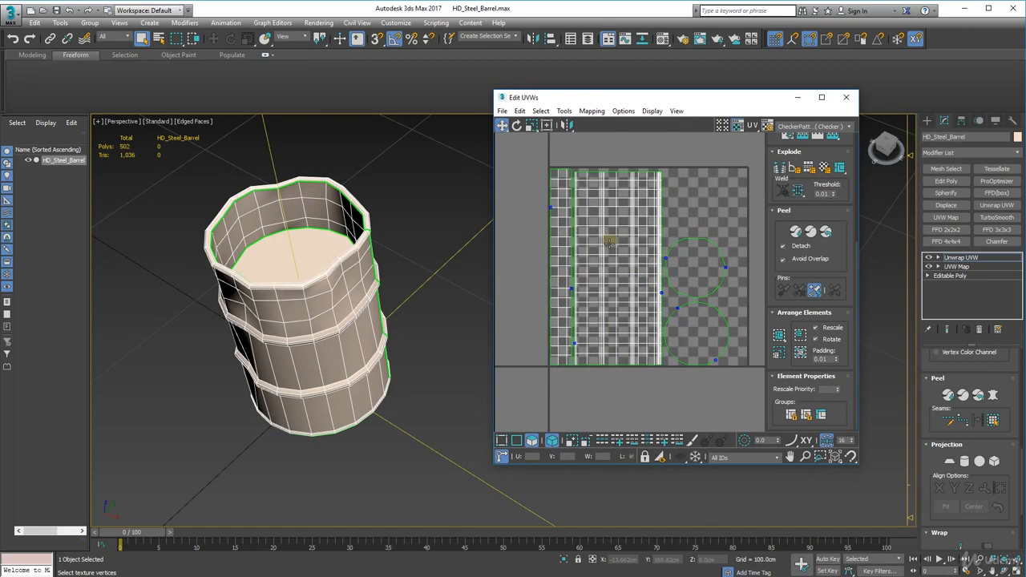
Examine the barrel from below and above, and check which surfaces the cap, inner-wall and outer-wall shells correspond to
left_click(696, 263)
middle_click_drag(361, 405, 318, 310, "alt")
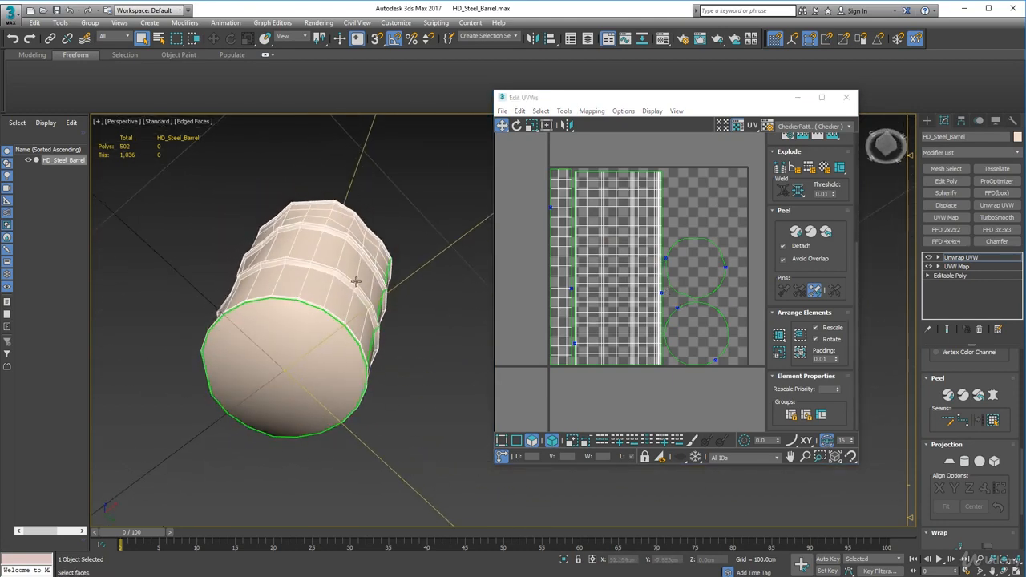
middle_click_drag(356, 281, 347, 414, "alt")
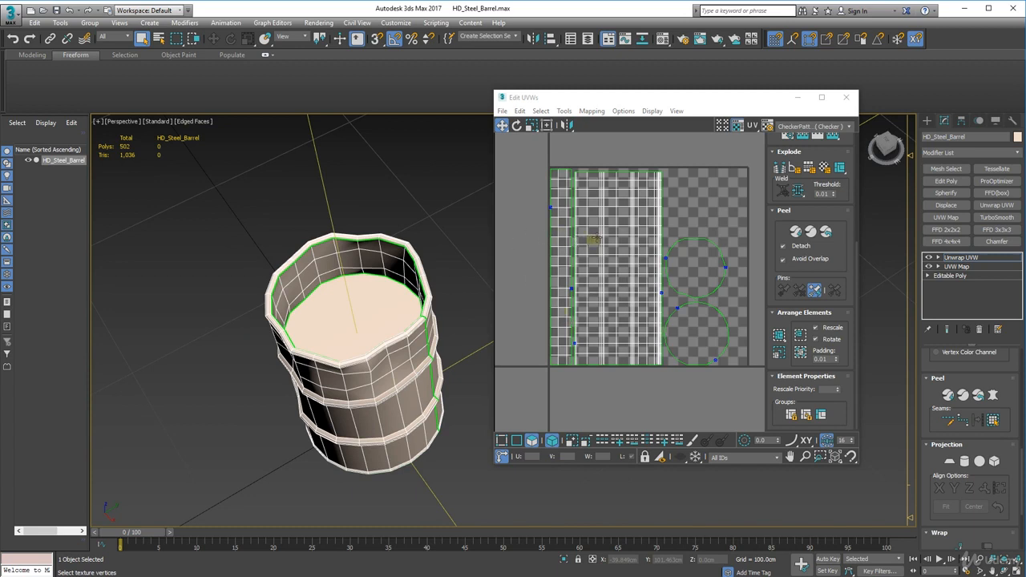
left_click(565, 234)
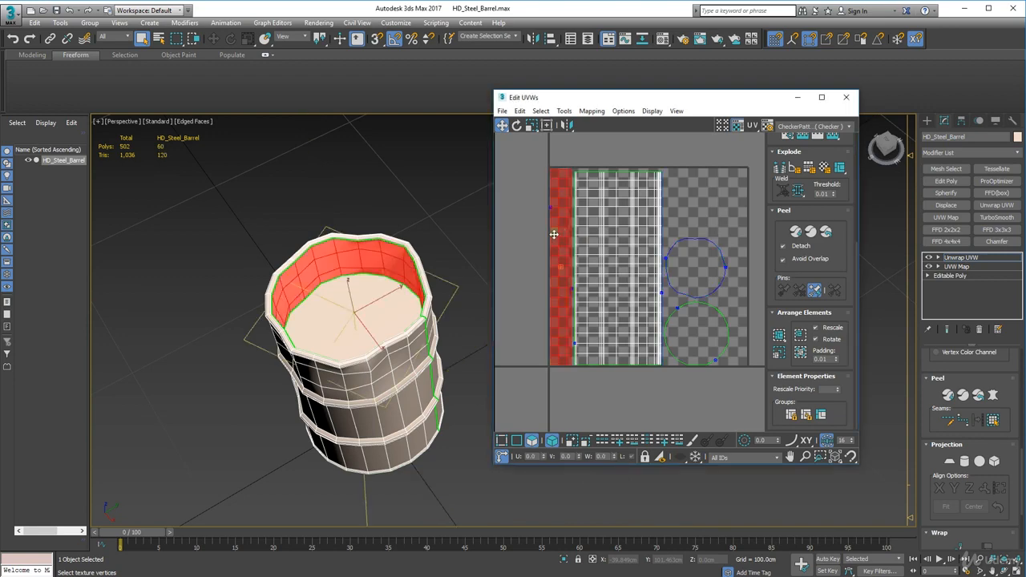
scroll(554, 234, "up", 2)
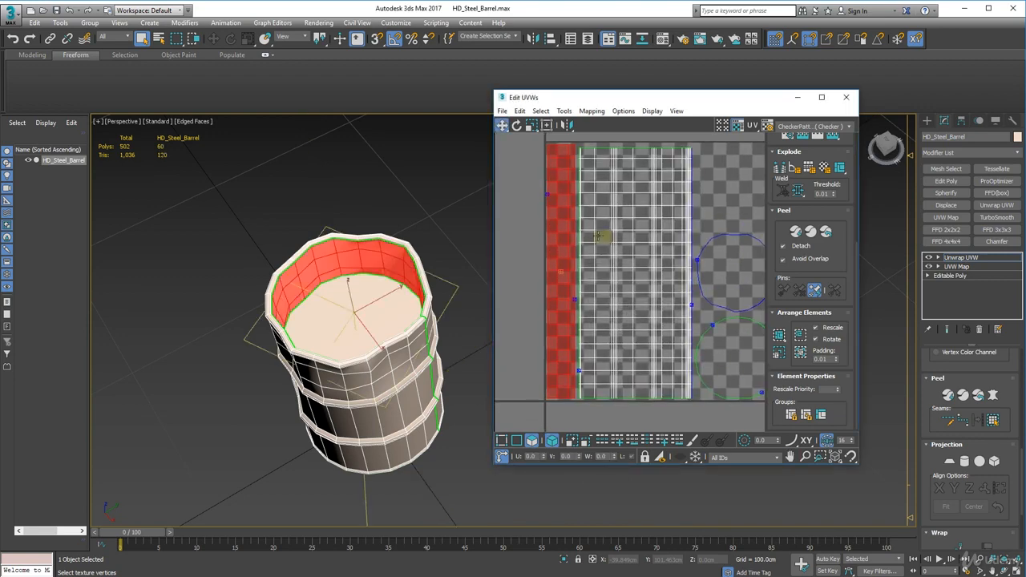
left_click(598, 235)
left_click(562, 237)
Switch to vertex selection with vertical-only movement, try shifting the whole inner-wall strip's vertices, and undo the shift
left_click(500, 442)
left_click_drag(527, 142, 582, 297)
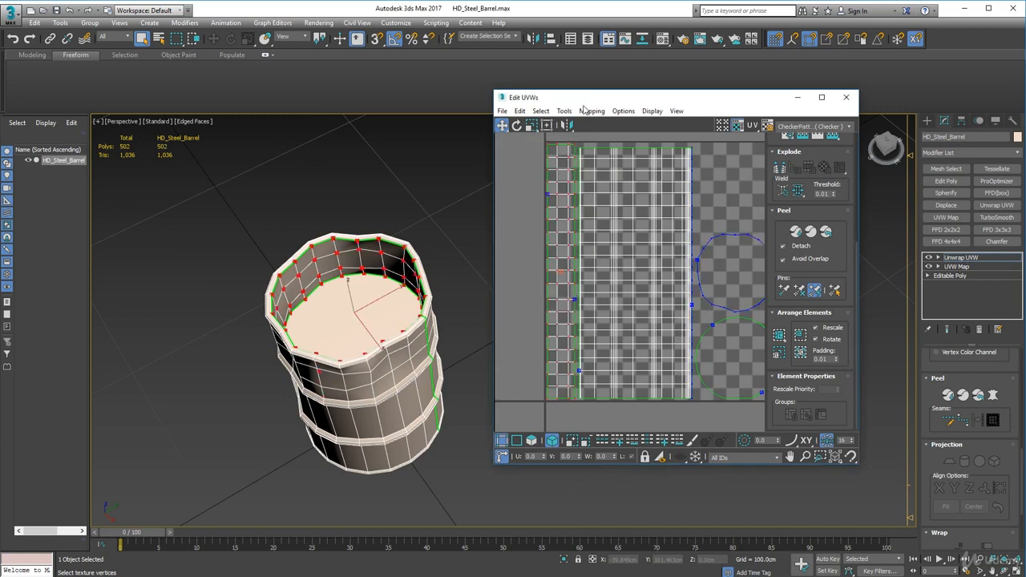
left_click_drag(502, 125, 558, 145)
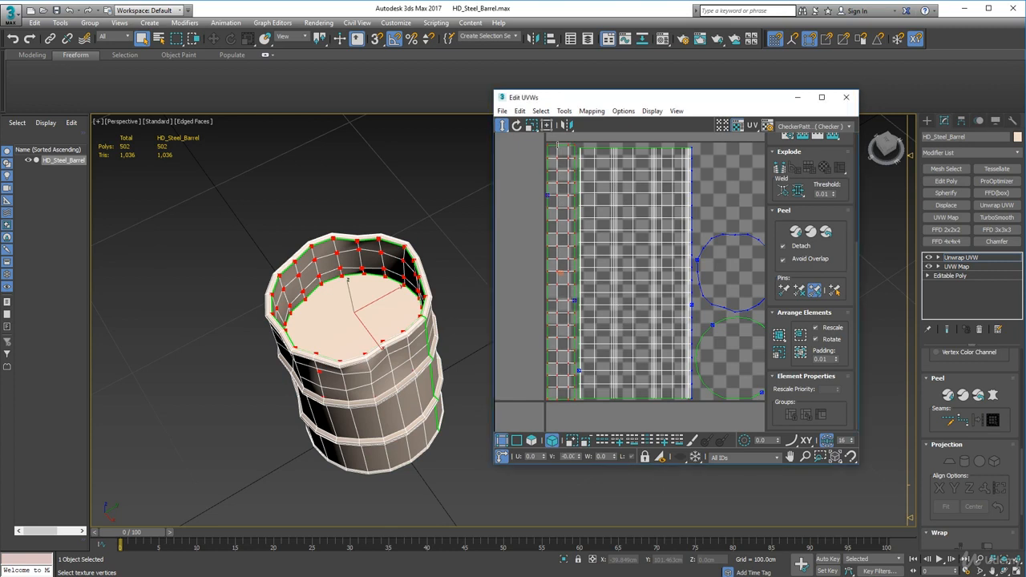
key("ctrl+z")
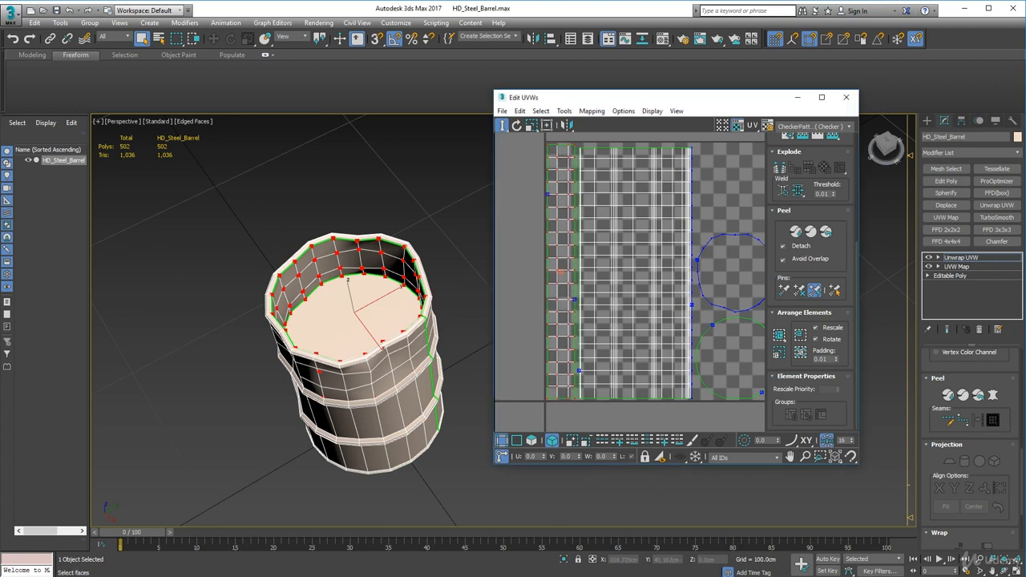
Turn off element selection and nudge the inner-wall strip's vertex rows vertically in several groups to even out their spacing, then deselect them
left_click(552, 440)
left_click_drag(540, 141, 540, 142)
left_click(571, 259)
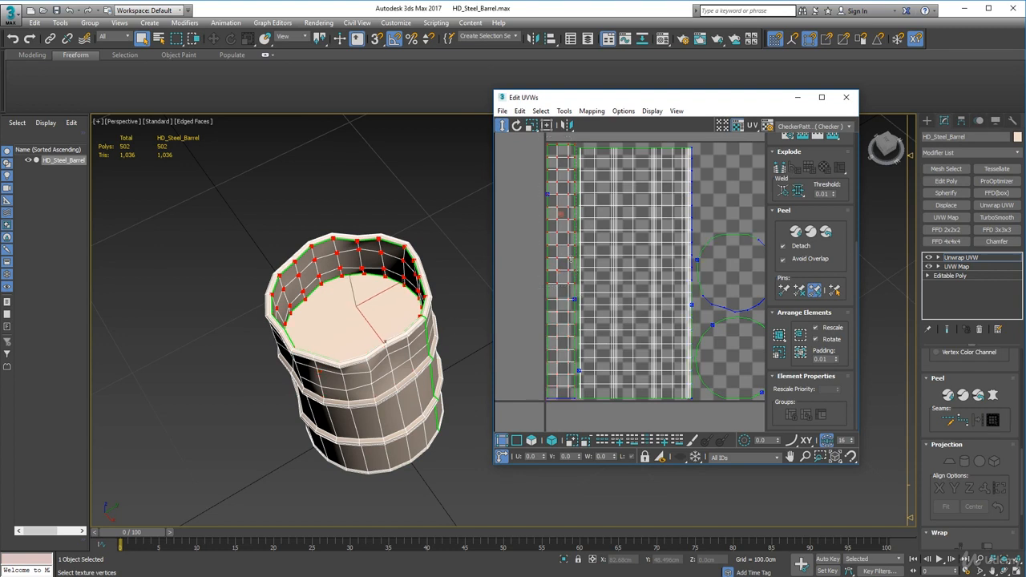
left_click_drag(571, 259, 572, 262)
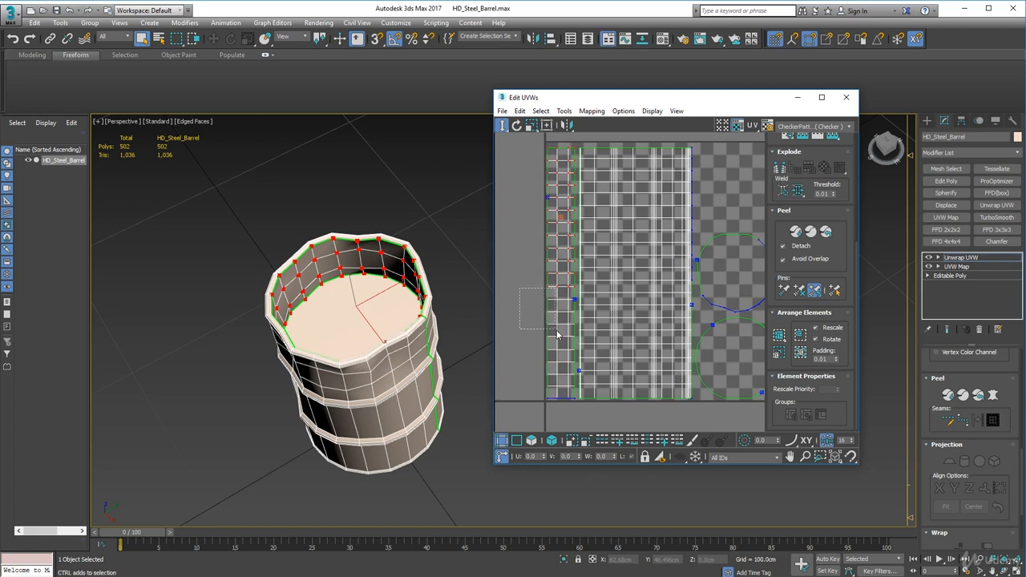
mouse_move(559, 335)
left_mouse_down()
mouse_move(578, 355)
mouse_move(578, 341)
left_mouse_up()
left_click_drag(571, 299, 572, 301)
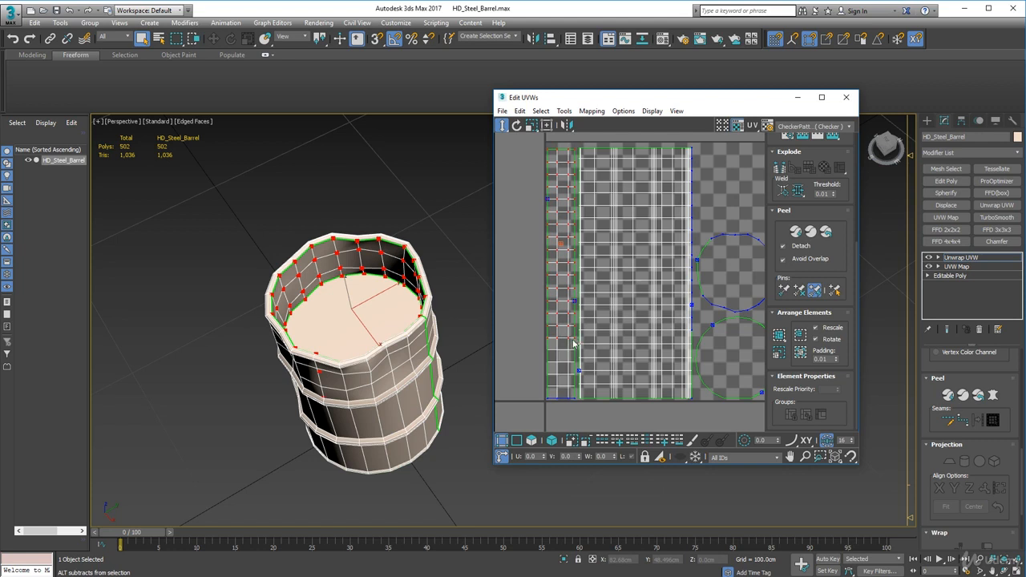
left_click_drag(574, 341, 557, 288, "alt")
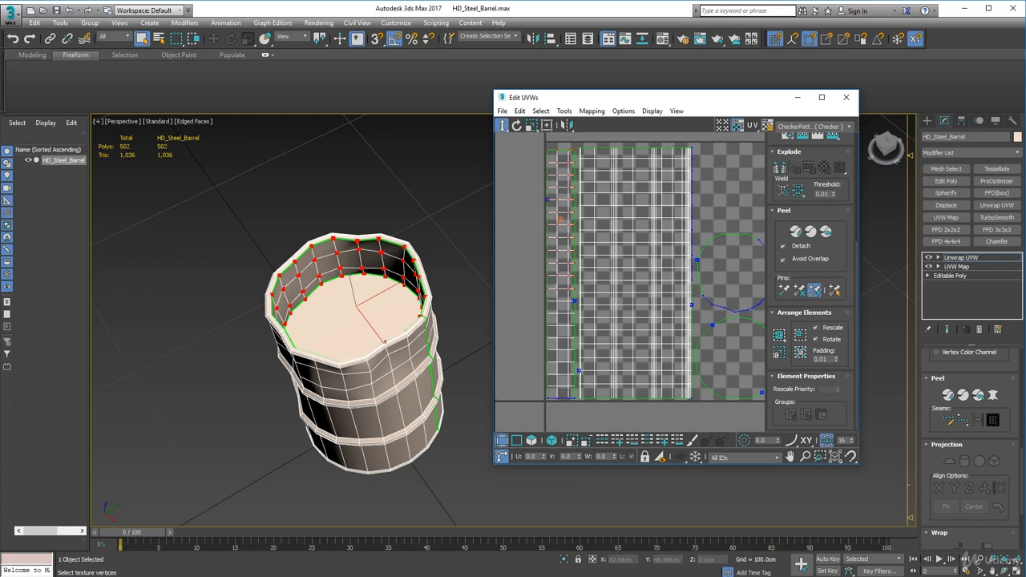
left_click(511, 271)
Preview the UV_Checker.png texture on the barrel, inspect it from several angles, and switch back to CheckerPattern
scroll(513, 196, "down", 3)
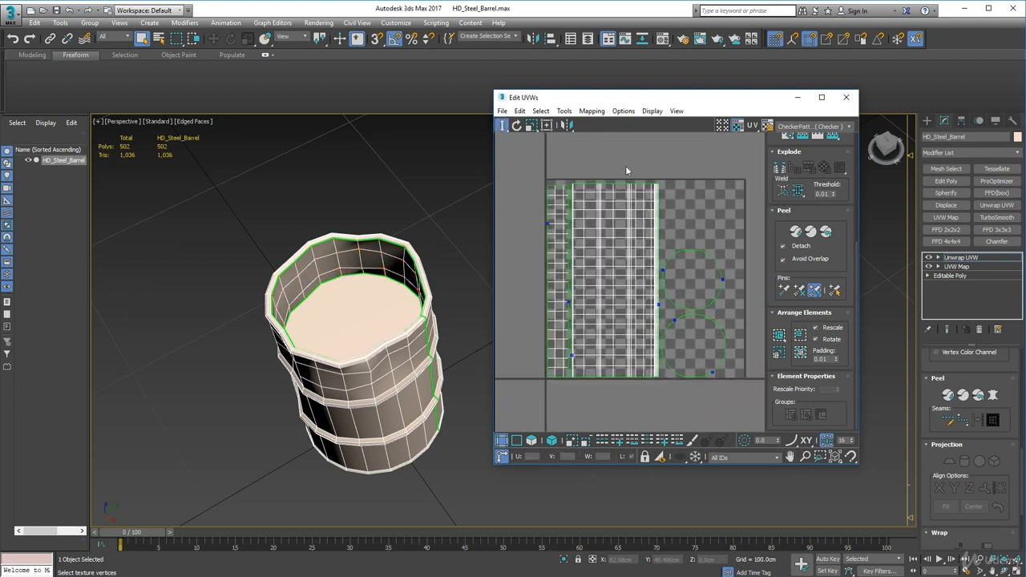
left_click(846, 129)
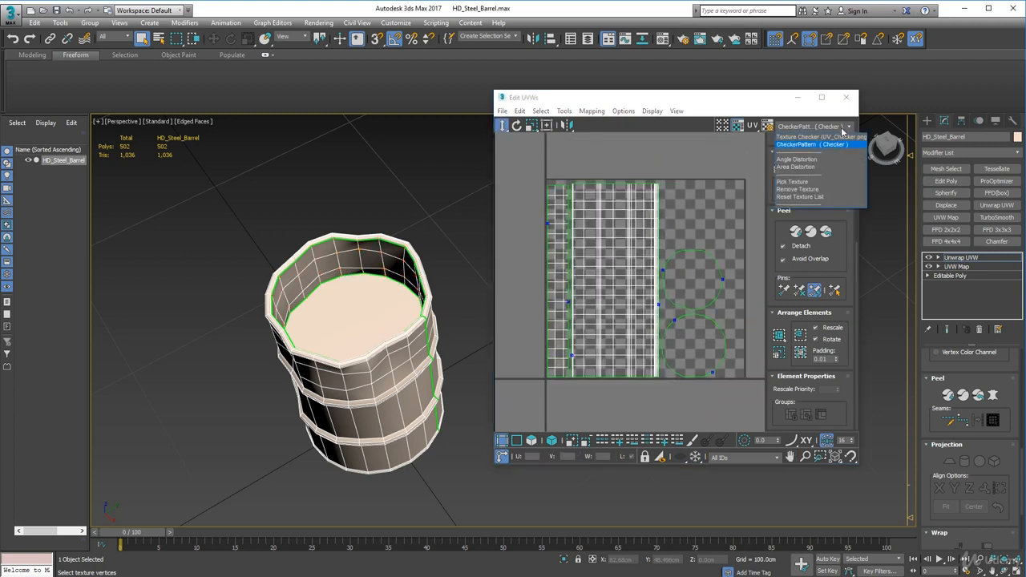
left_click(840, 136)
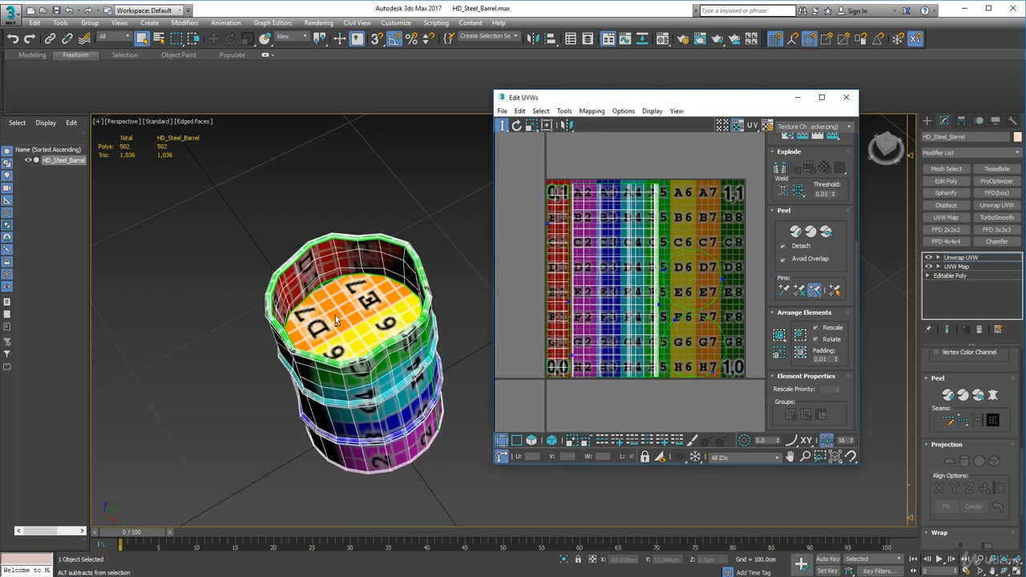
middle_click_drag(335, 315, 410, 224, "alt")
left_click(849, 127)
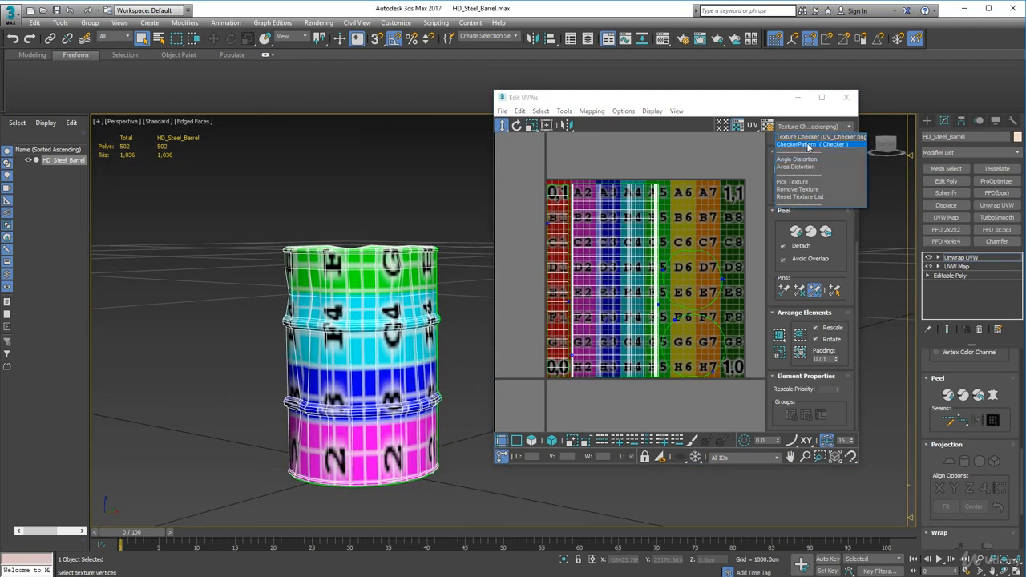
left_click(808, 146)
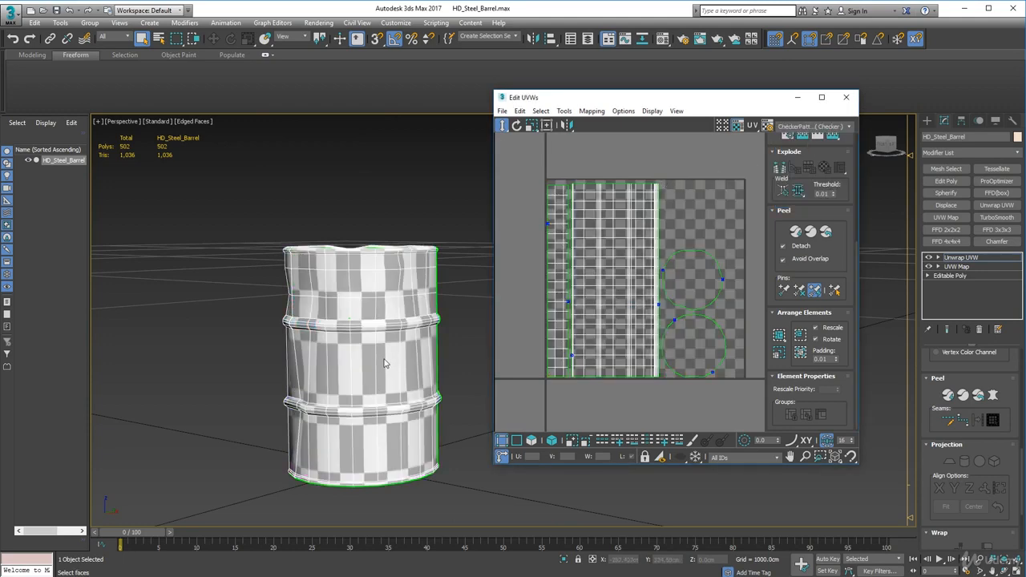
middle_click_drag(392, 398, 361, 321, "alt")
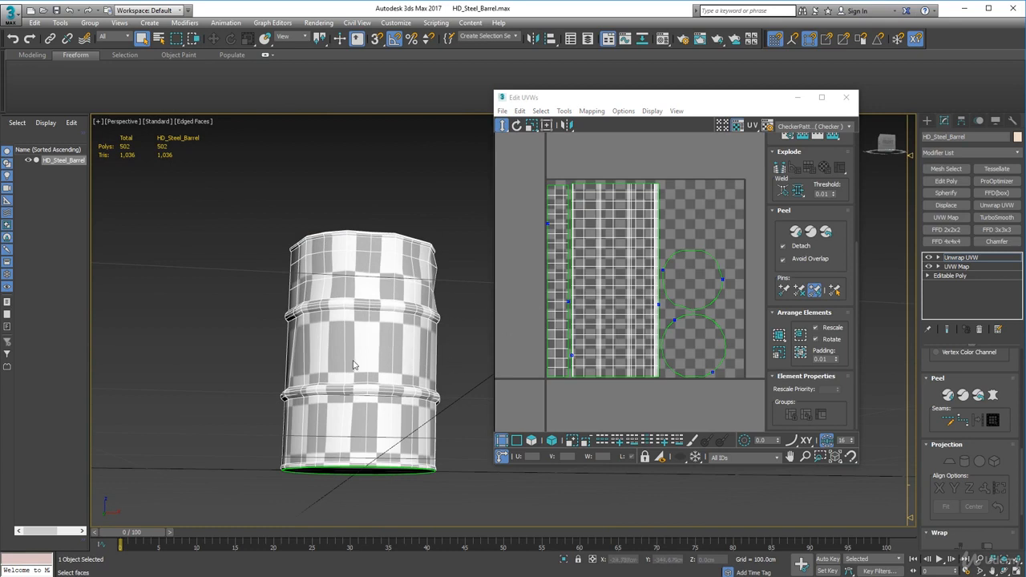
Switch to polygon selection and move both circular cap shells up out of the UV tile, one above the other
left_click(531, 440)
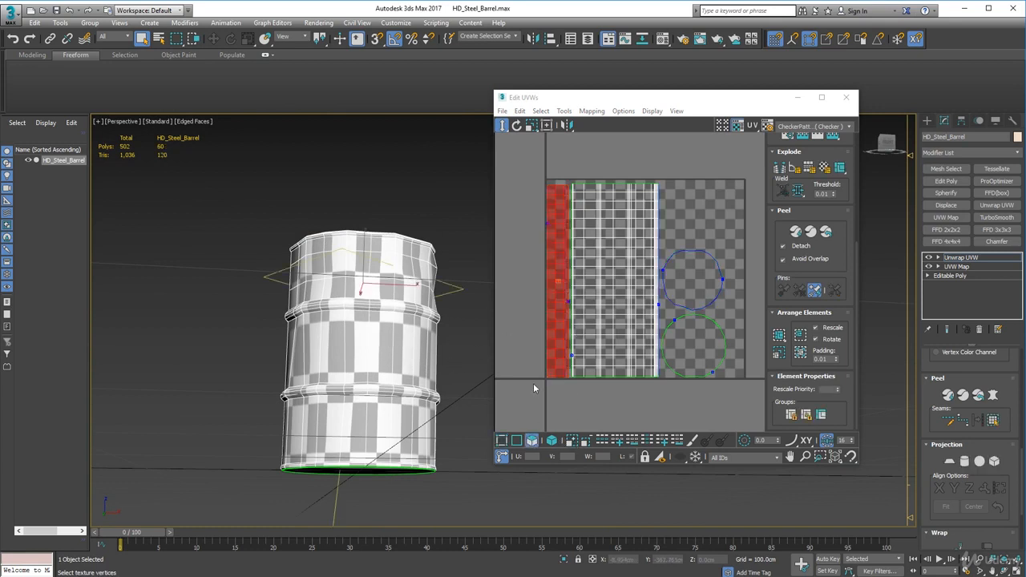
left_click(518, 357)
left_click(379, 343)
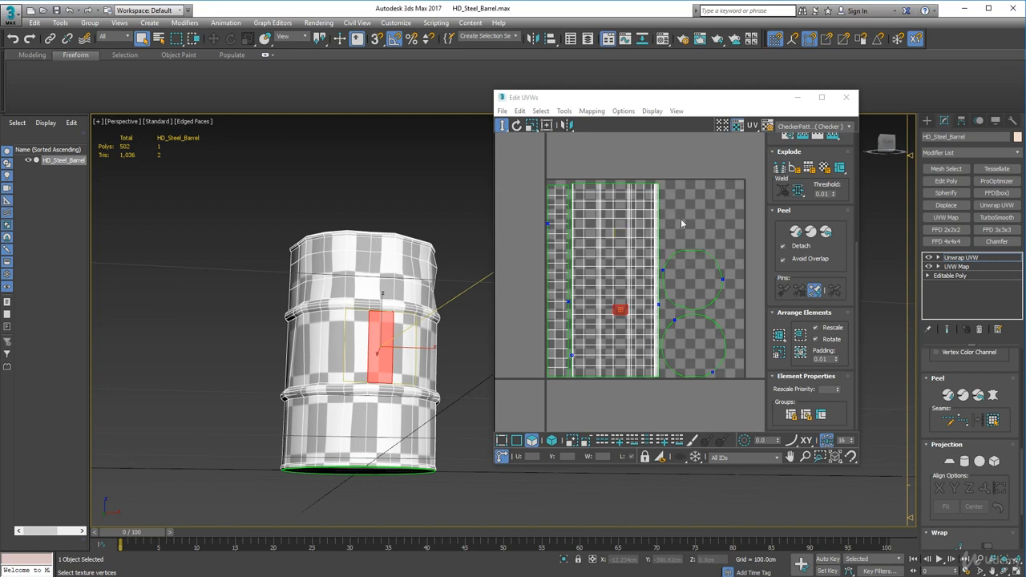
scroll(691, 239, "down", 3)
middle_click_drag(691, 240, 650, 278)
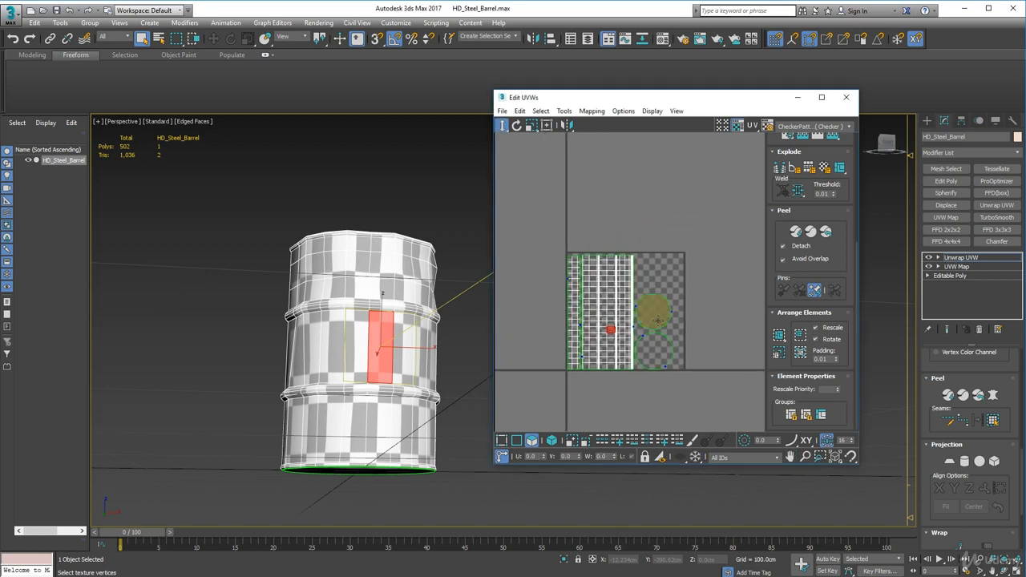
left_click_drag(656, 316, 579, 221)
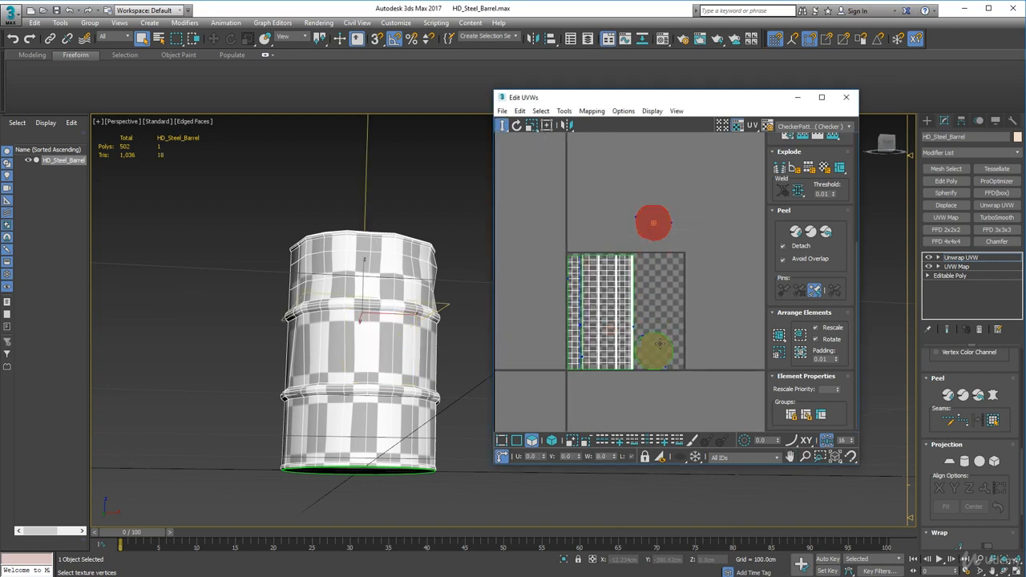
left_click_drag(672, 344, 672, 163)
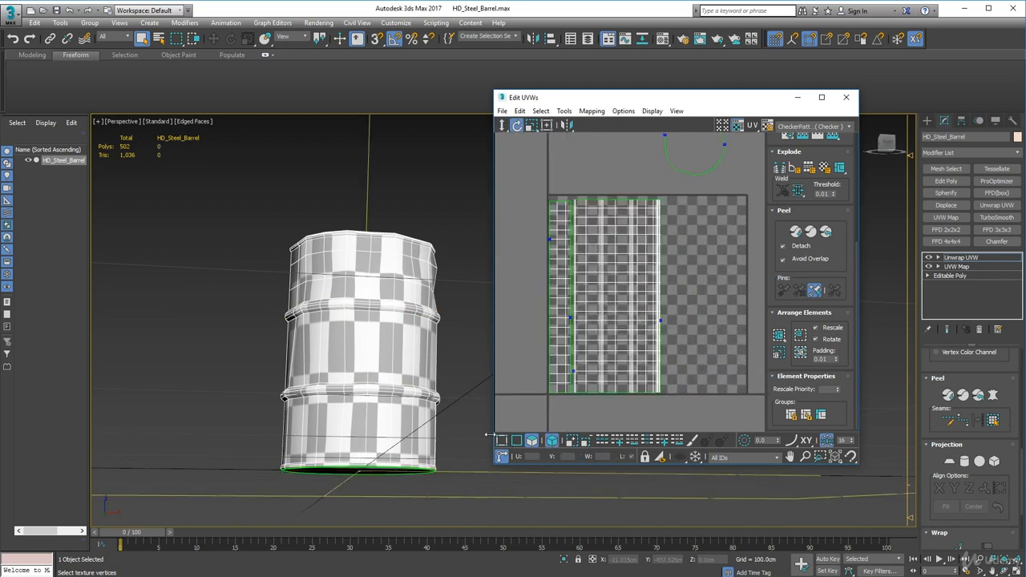
Switch to individual vertex selection without element mode and check which outer-wall UV vertices match the barrel's upper section
left_click(554, 443)
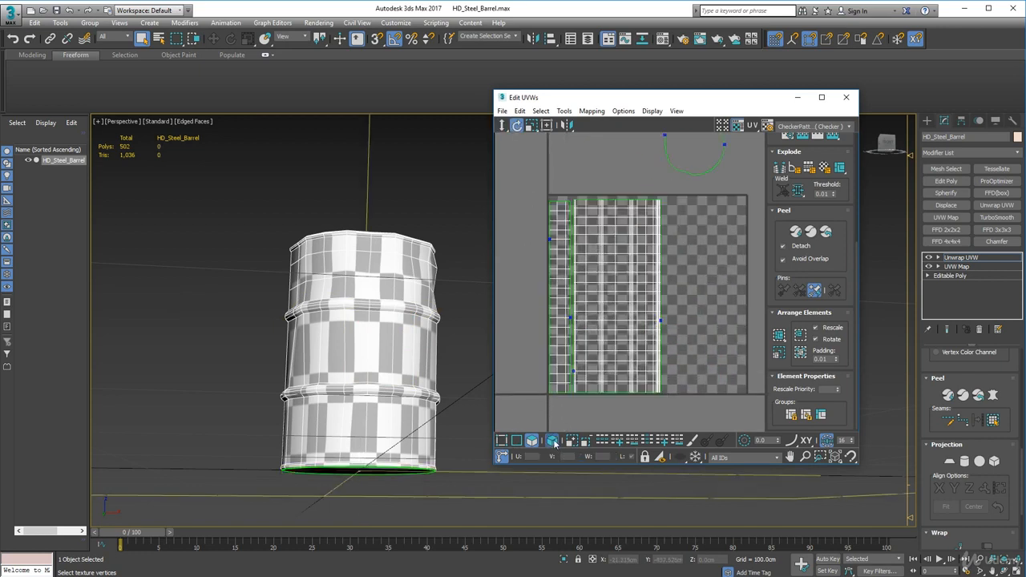
left_click(502, 440)
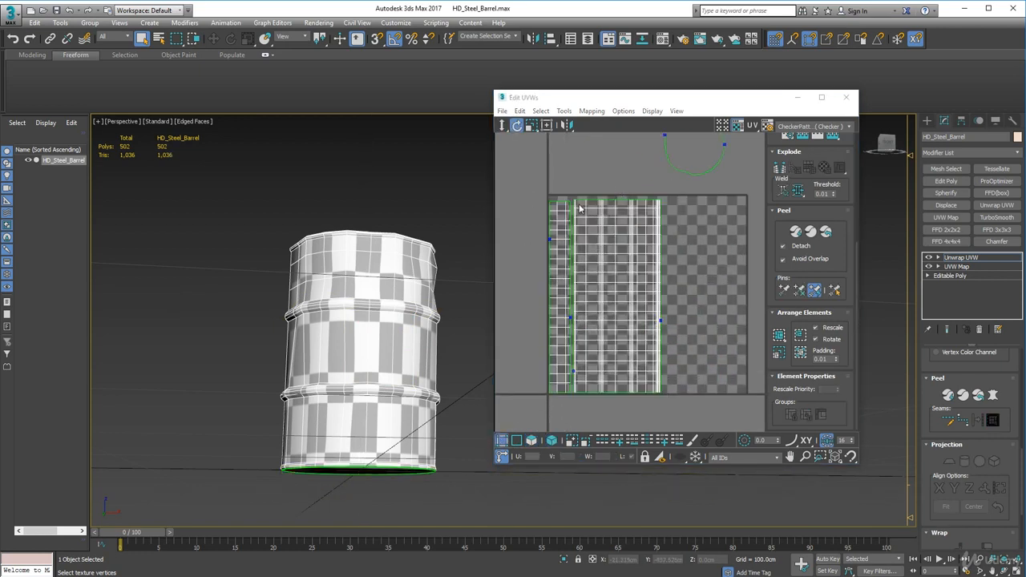
middle_click_drag(350, 383, 374, 337)
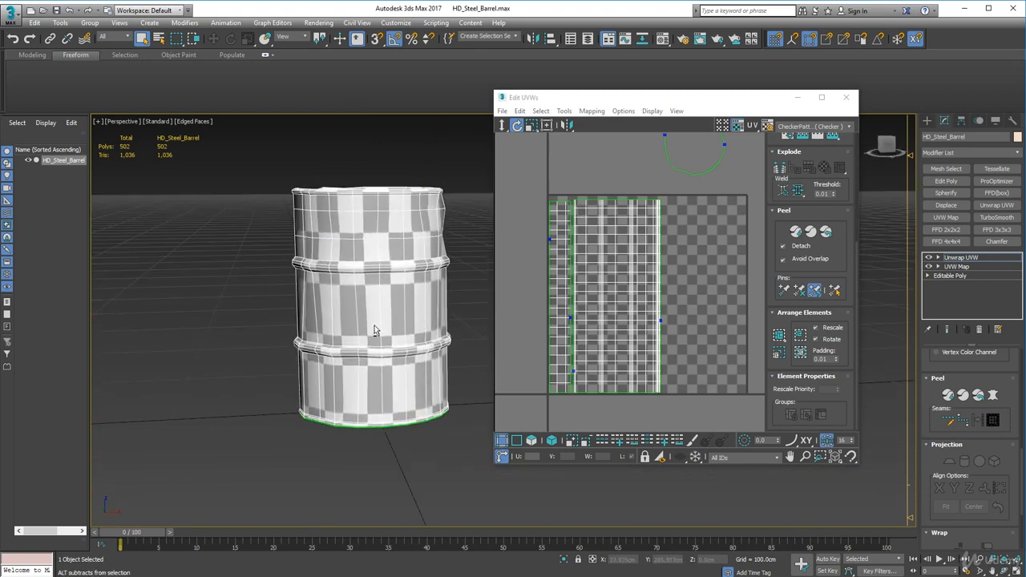
left_click(644, 207)
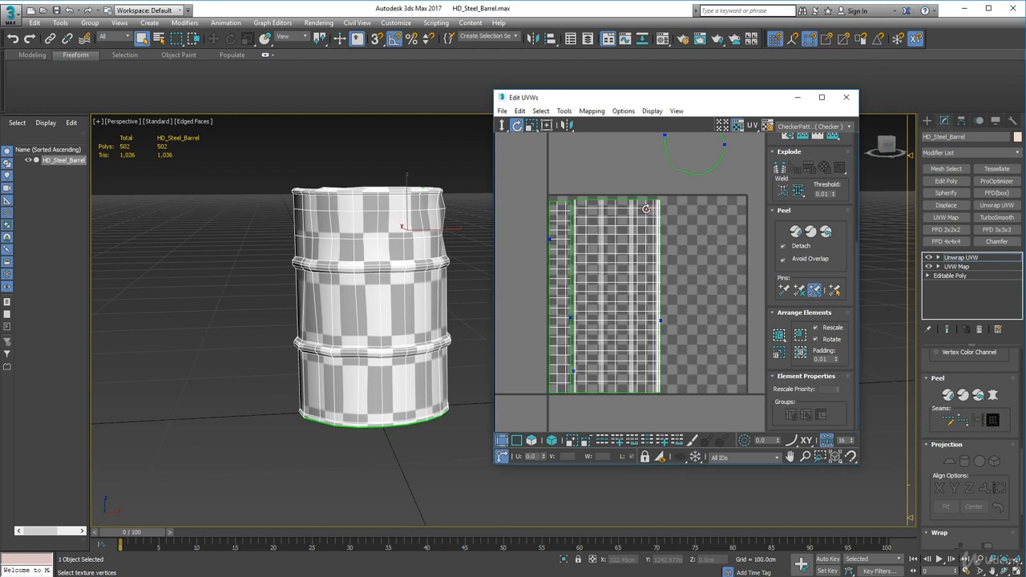
left_click(675, 266)
scroll(657, 217, "up", 5)
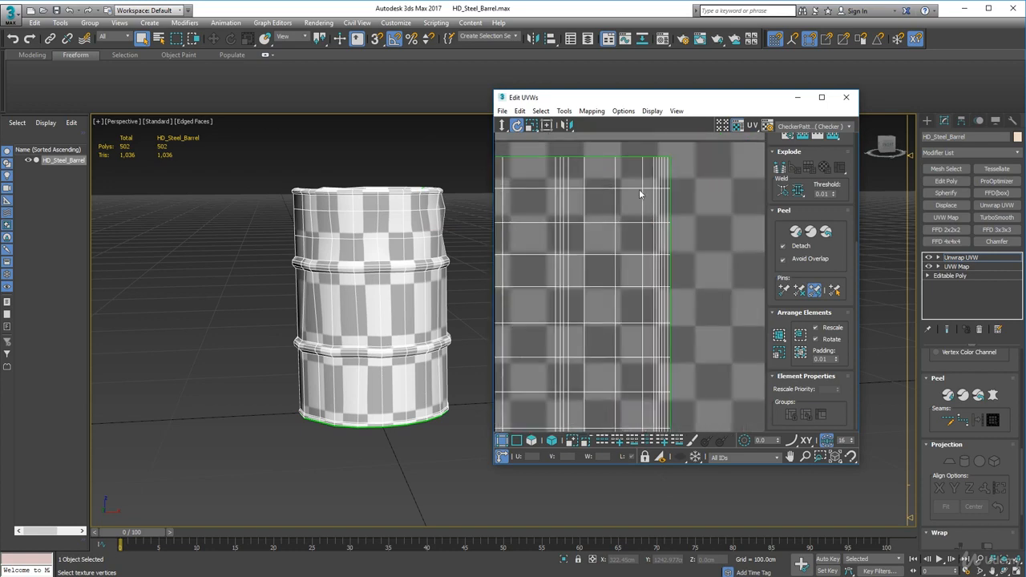
left_click(641, 189)
scroll(591, 237, "down", 3)
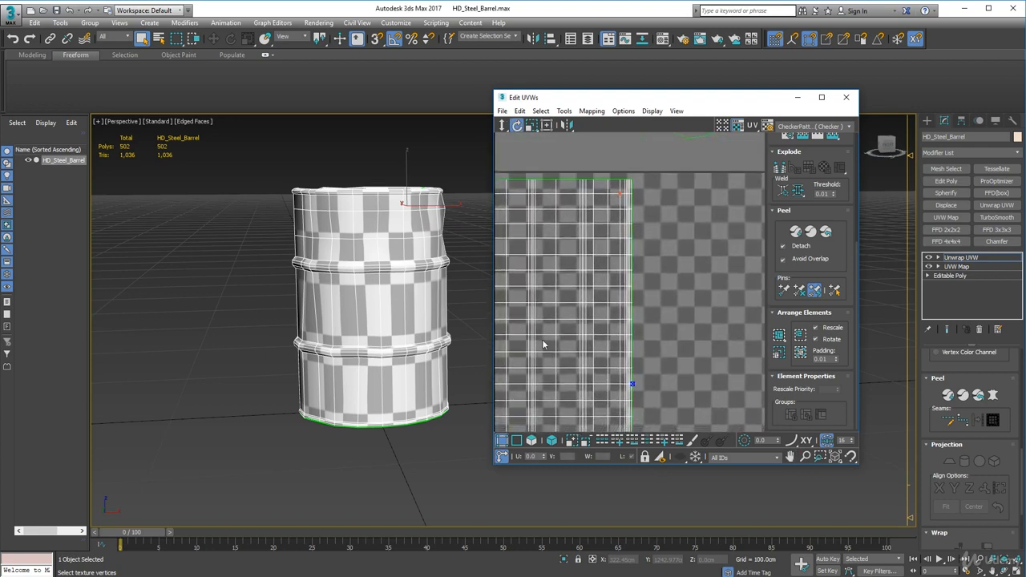
Shift the outer-wall vertex columns from the upper rib to the top rim horizontally outward to widen the barrel's middle band
left_click_drag(573, 167, 643, 441)
scroll(665, 397, "down", 3)
middle_click_drag(674, 367, 659, 284)
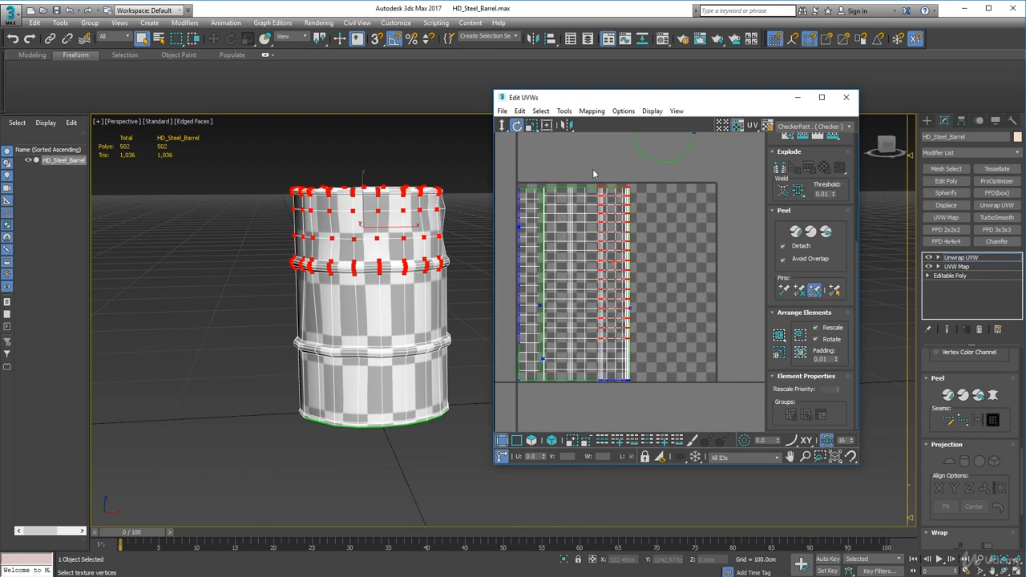
left_click_drag(594, 177, 657, 400)
left_click_drag(501, 125, 502, 143)
left_click_drag(643, 201, 644, 209)
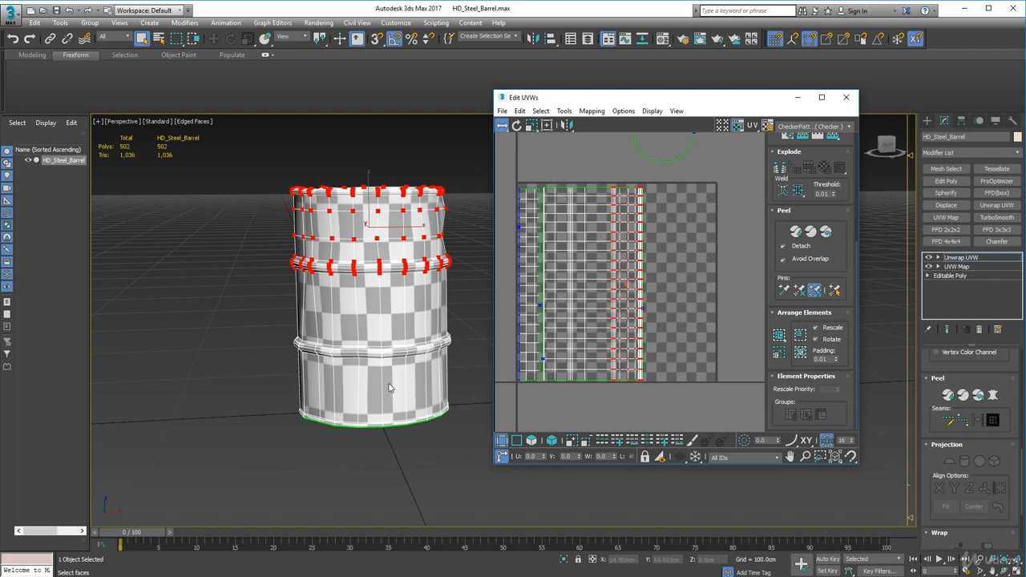
Shift all outer-wall vertex columns from the lower rib to the top rim horizontally outward to widen the barrel's bottom band
scroll(388, 384, "up", 5)
scroll(388, 384, "down", 3)
middle_click_drag(388, 384, 404, 355, "alt")
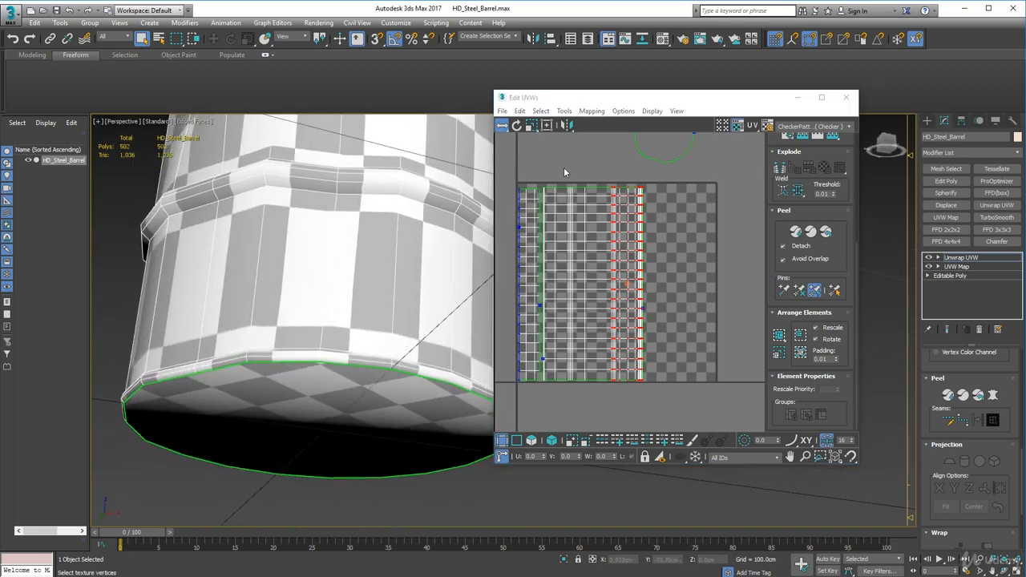
left_click_drag(564, 172, 671, 389)
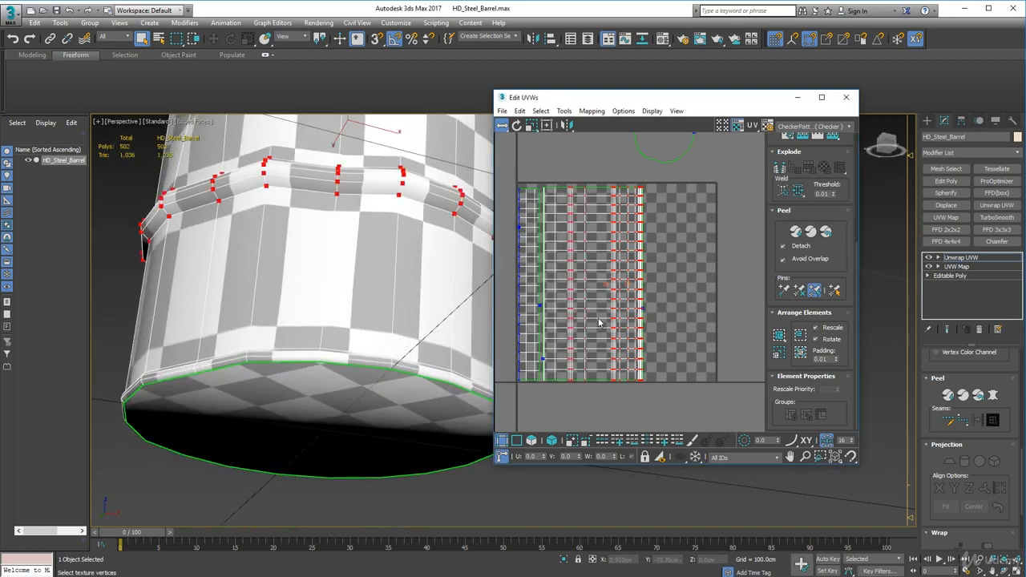
left_click_drag(611, 307, 621, 311)
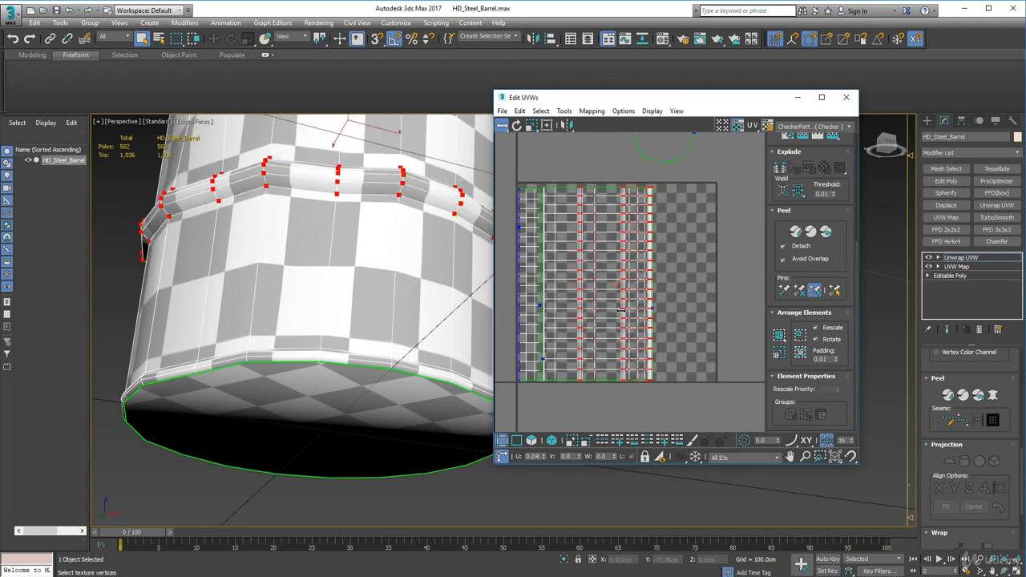
middle_click_drag(446, 235, 439, 275, "alt")
scroll(440, 274, "down", 6)
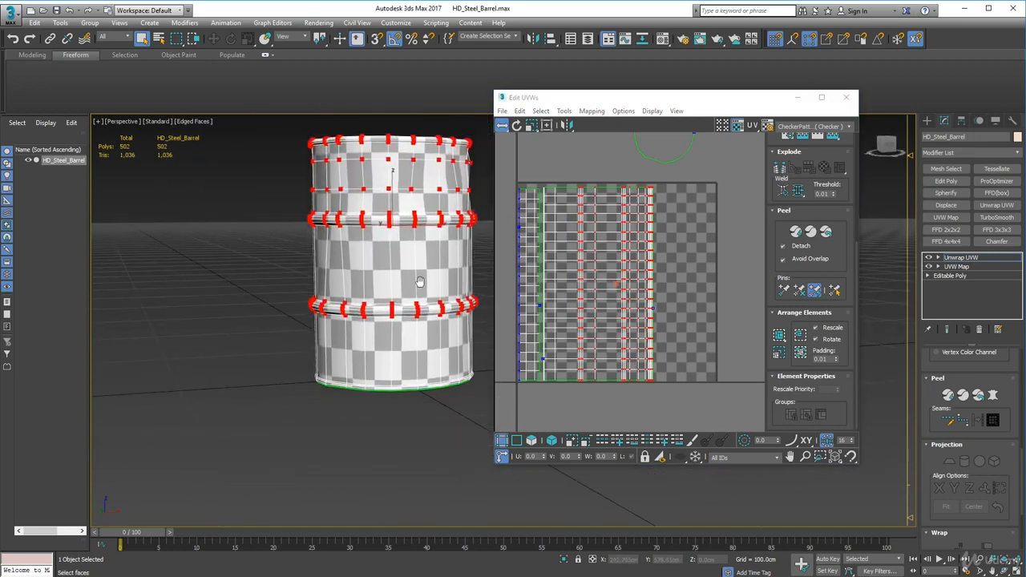
left_click(626, 280)
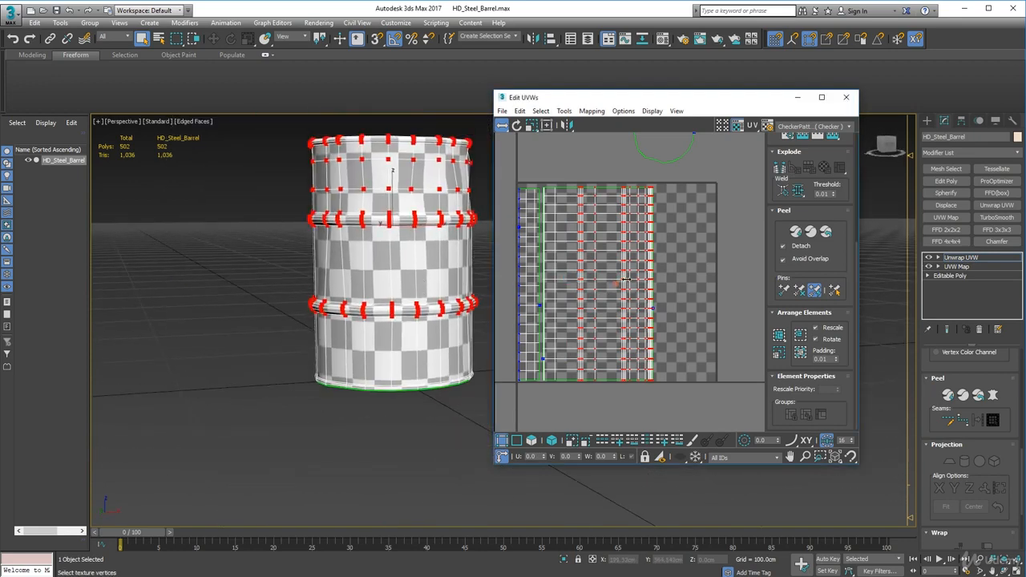
left_click_drag(626, 280, 627, 280)
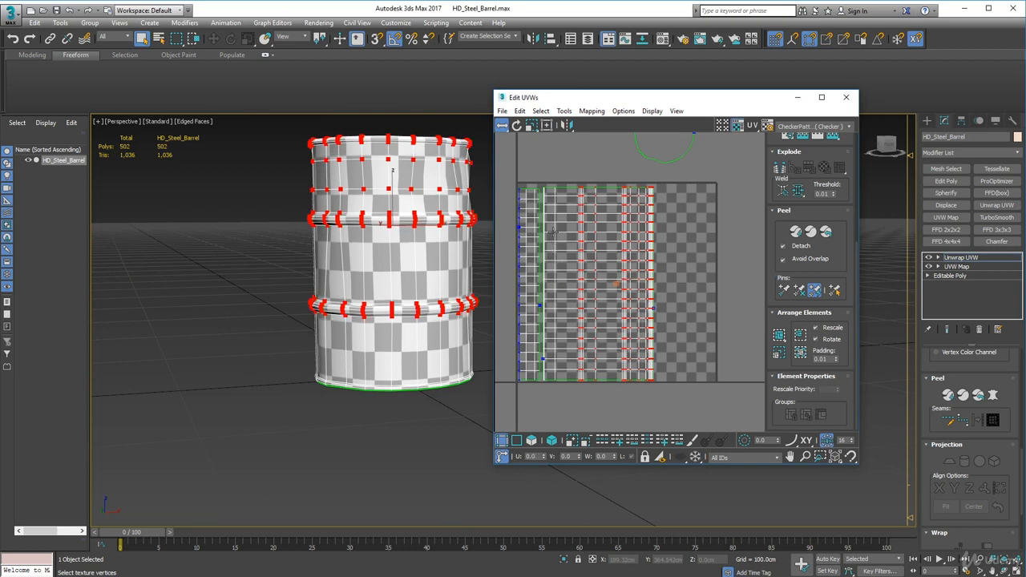
Select only the outer wall's top-rim vertex columns and shift them slightly outward to widen the band beneath the rim
scroll(634, 197, "up", 3)
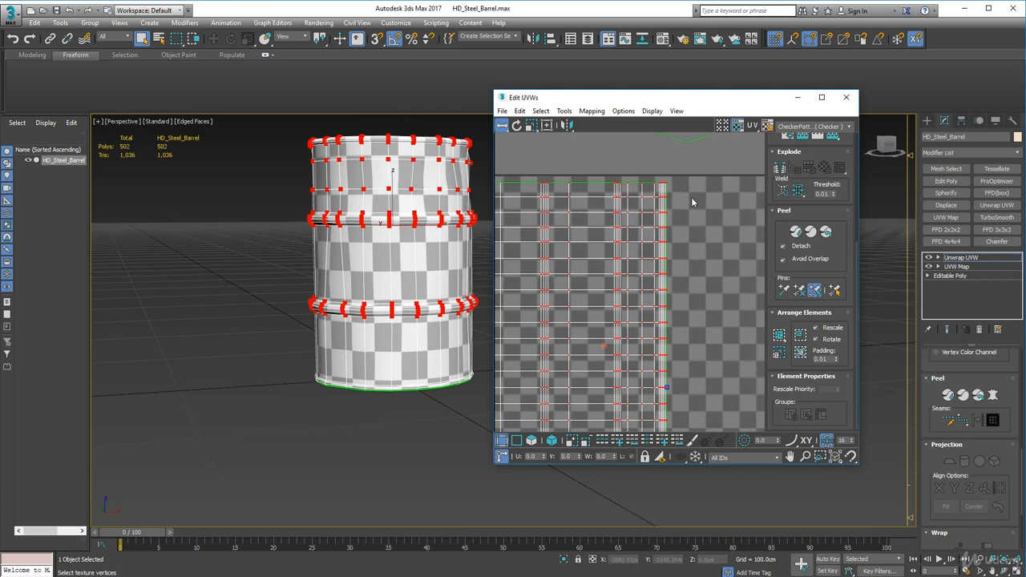
middle_click_drag(691, 197, 659, 192)
left_click(659, 196)
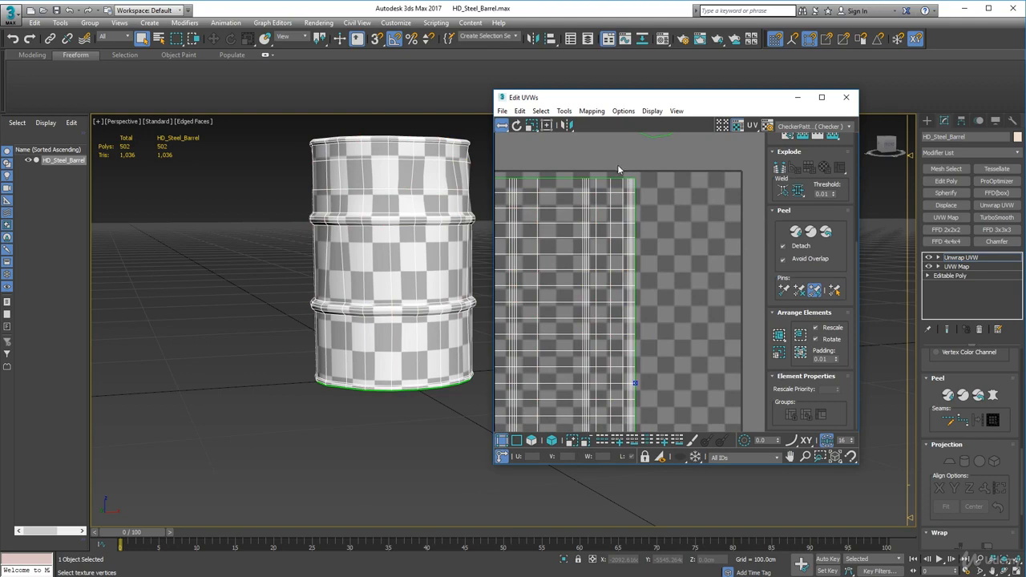
left_click_drag(617, 165, 671, 407)
scroll(671, 407, "down", 2)
middle_click_drag(657, 350, 639, 300)
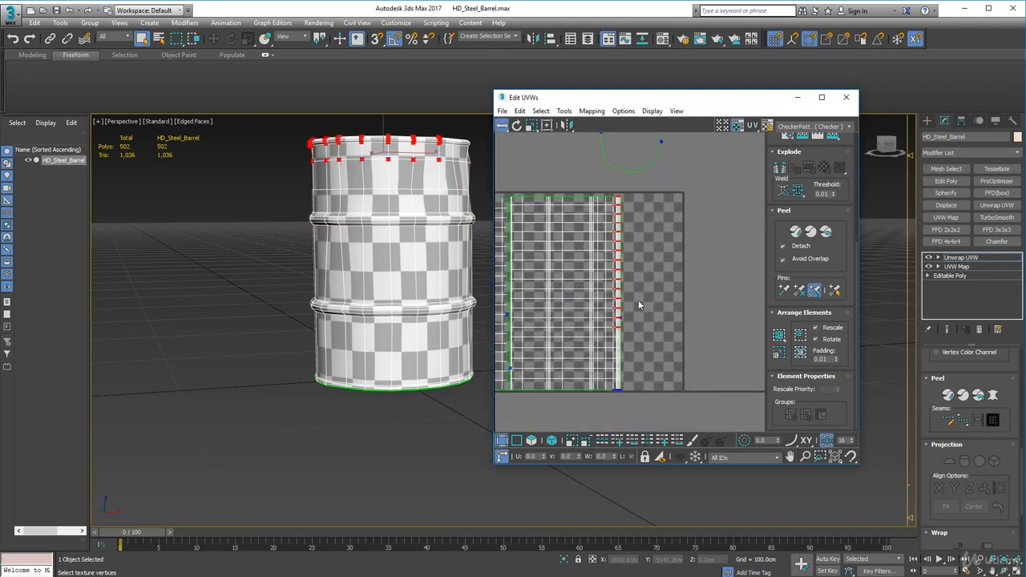
left_click_drag(610, 185, 656, 420)
left_click_drag(624, 232, 628, 235)
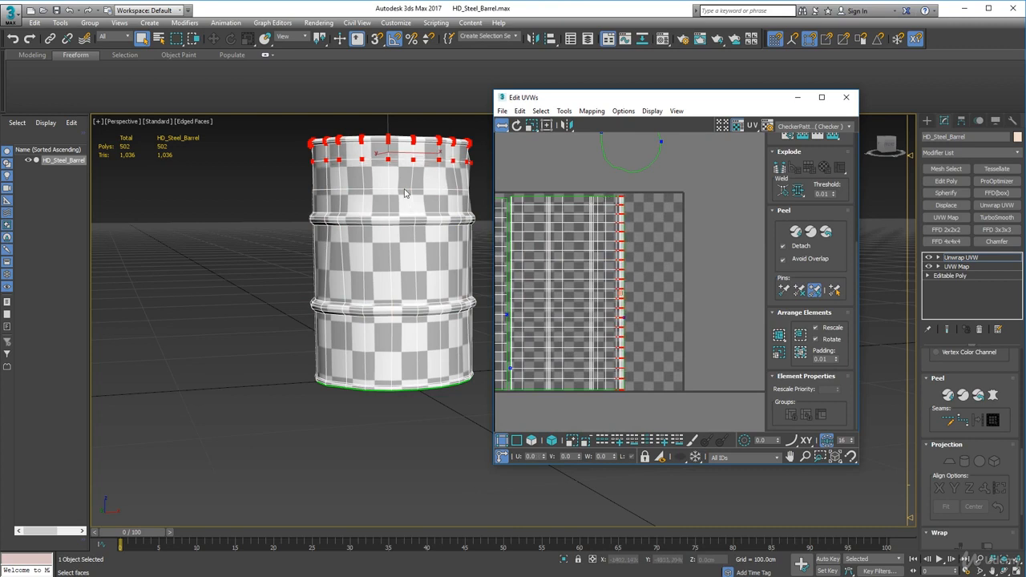
Select the outer-wall vertex columns from just above the upper rib to the top rim and shift them slightly inward
left_click(388, 211)
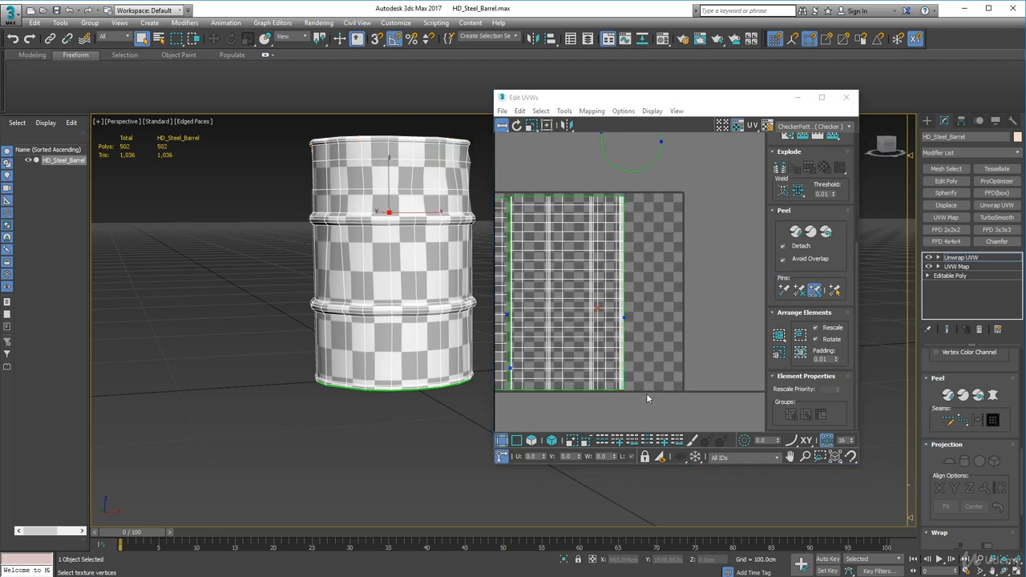
left_click_drag(645, 399, 598, 183)
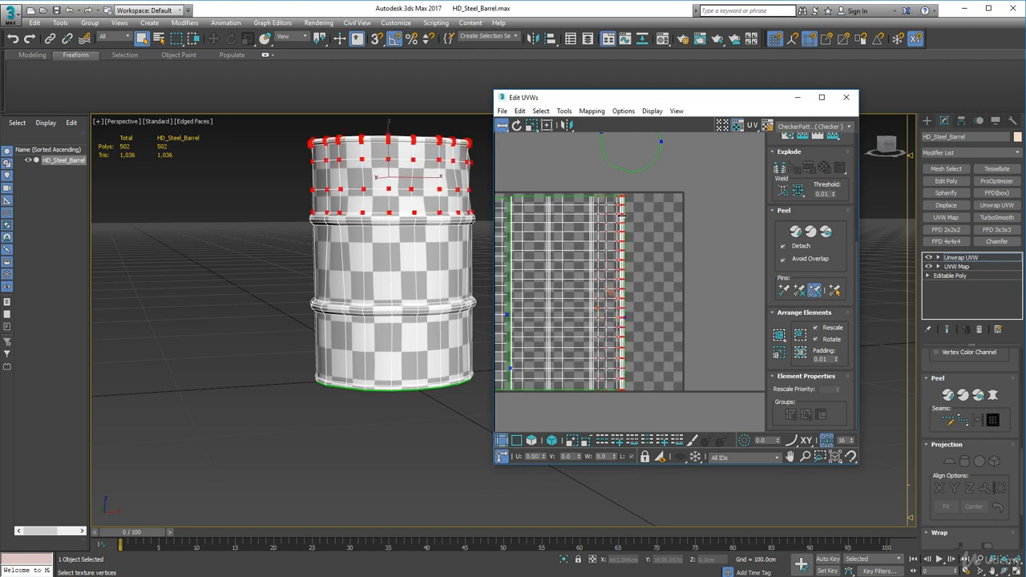
left_click_drag(621, 216, 620, 216)
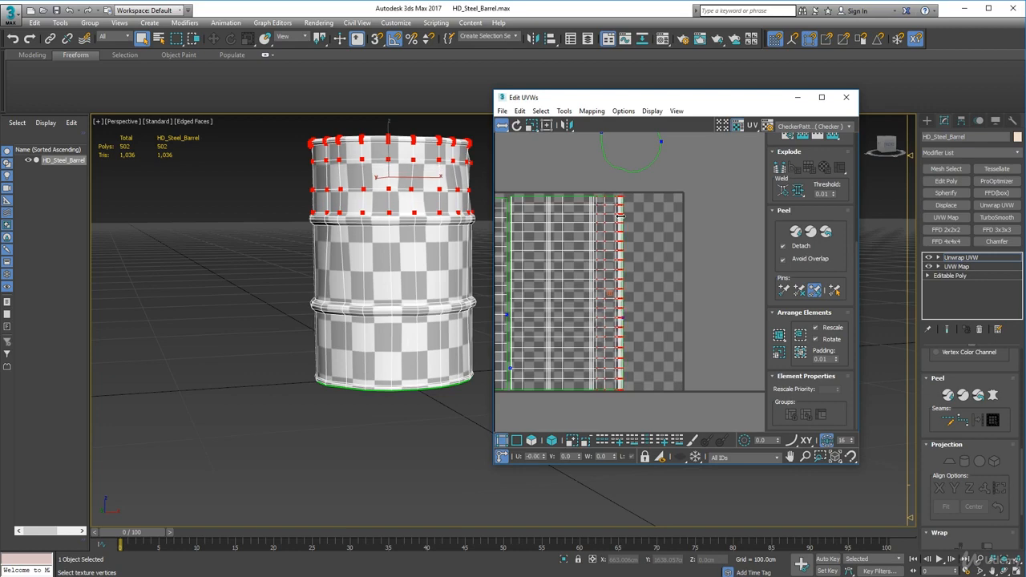
left_click_drag(621, 217, 620, 216)
Select the outer-wall vertex columns from the upper rib to the top rim and shift them slightly outward to widen the middle band
middle_click_drag(396, 224, 398, 235, "alt")
scroll(399, 235, "up", 5)
scroll(407, 276, "down", 1)
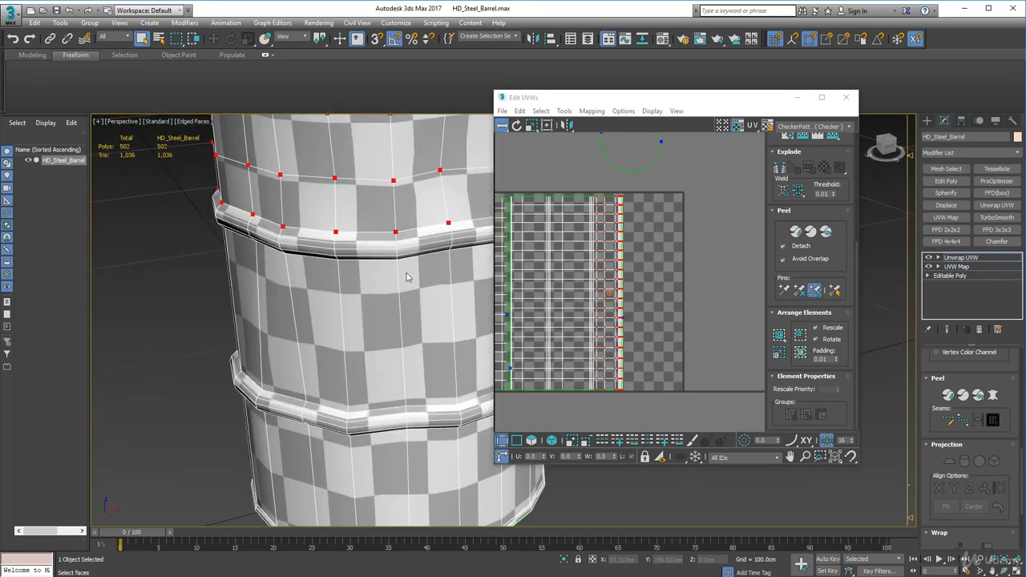
middle_click_drag(406, 276, 413, 240, "alt")
scroll(413, 243, "down", 2)
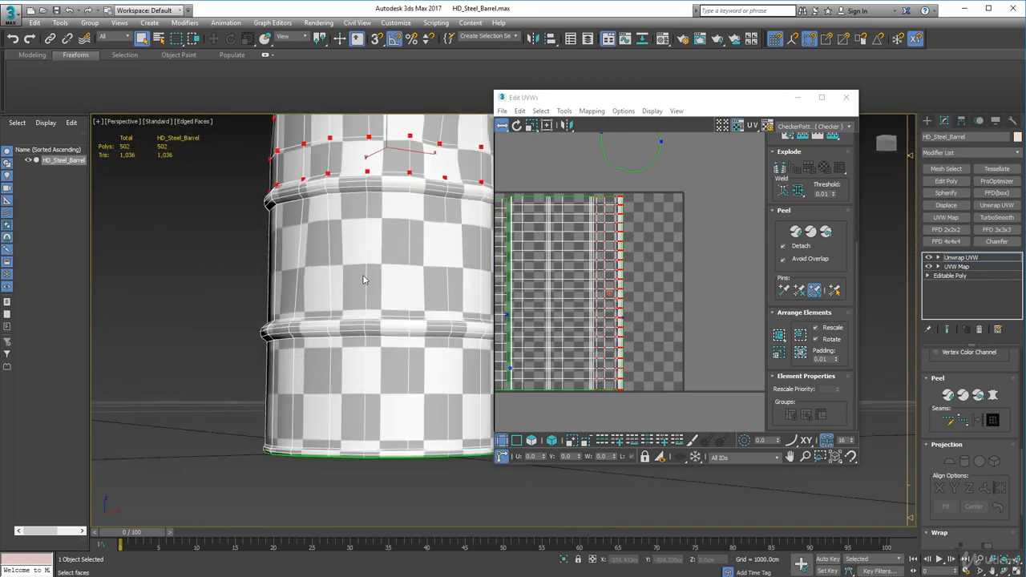
middle_click_drag(360, 360, 397, 290, "alt")
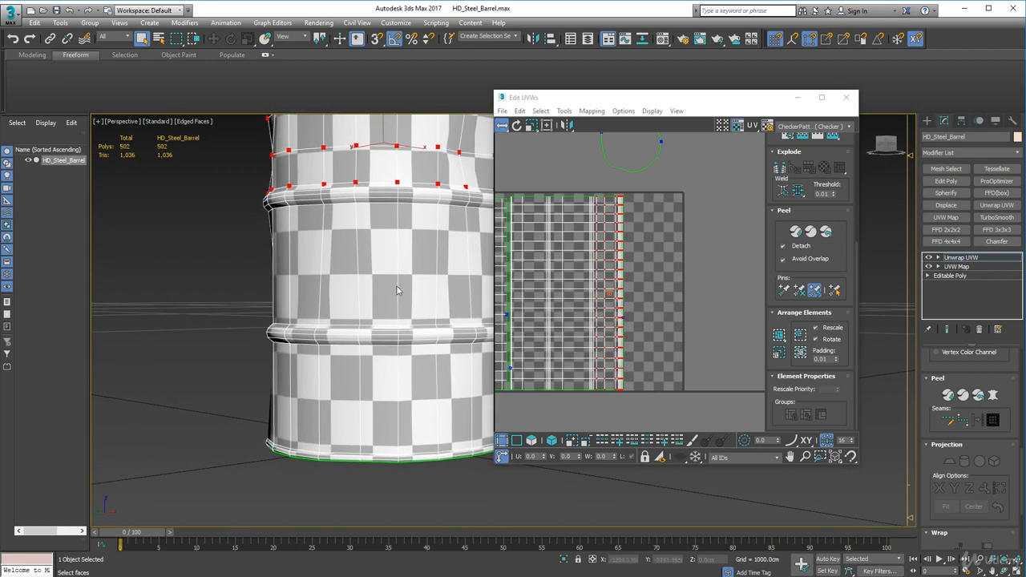
left_click(563, 258)
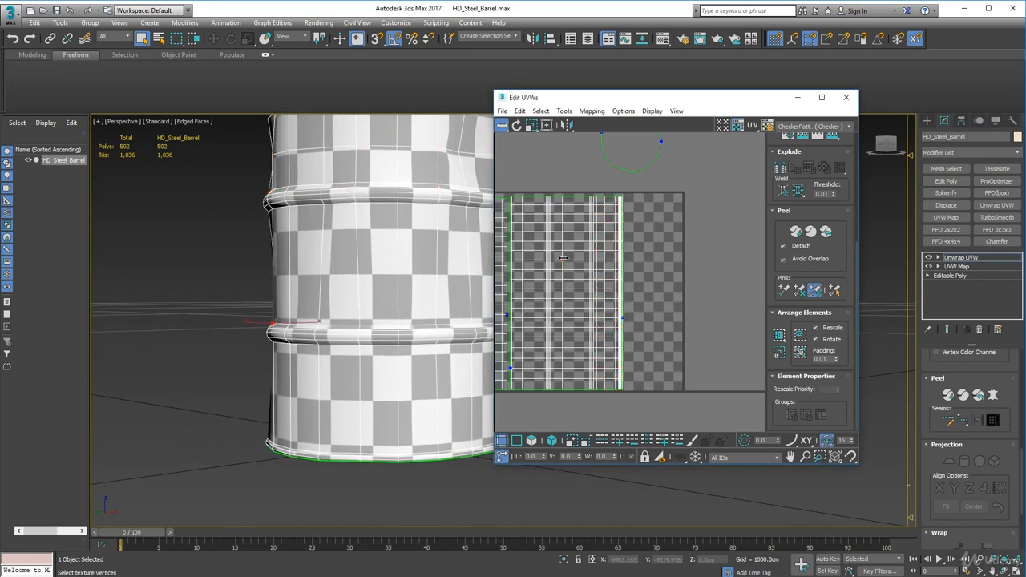
left_click_drag(580, 179, 662, 415)
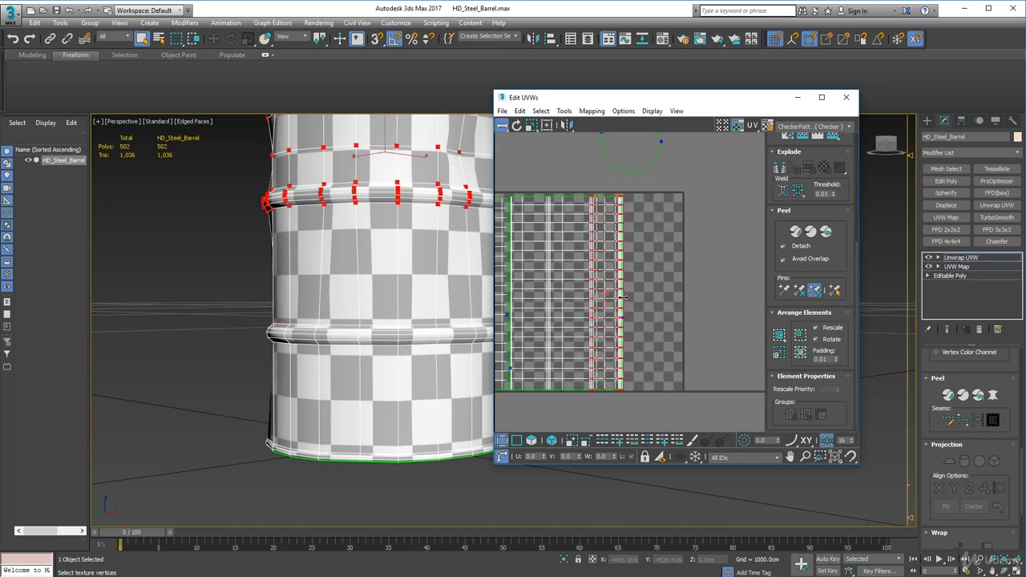
left_click_drag(623, 298, 627, 297)
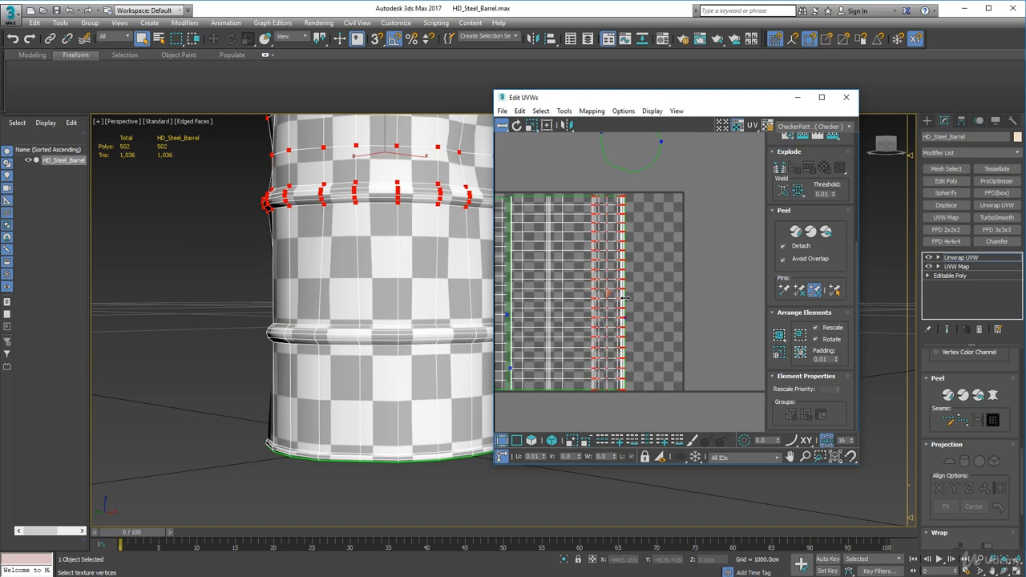
Select the vertex columns from the lower rib's upper shoulder to the top rim and shift them inward to tighten the spacing there
scroll(425, 316, "down", 5)
key("3")
scroll(414, 323, "up", 8)
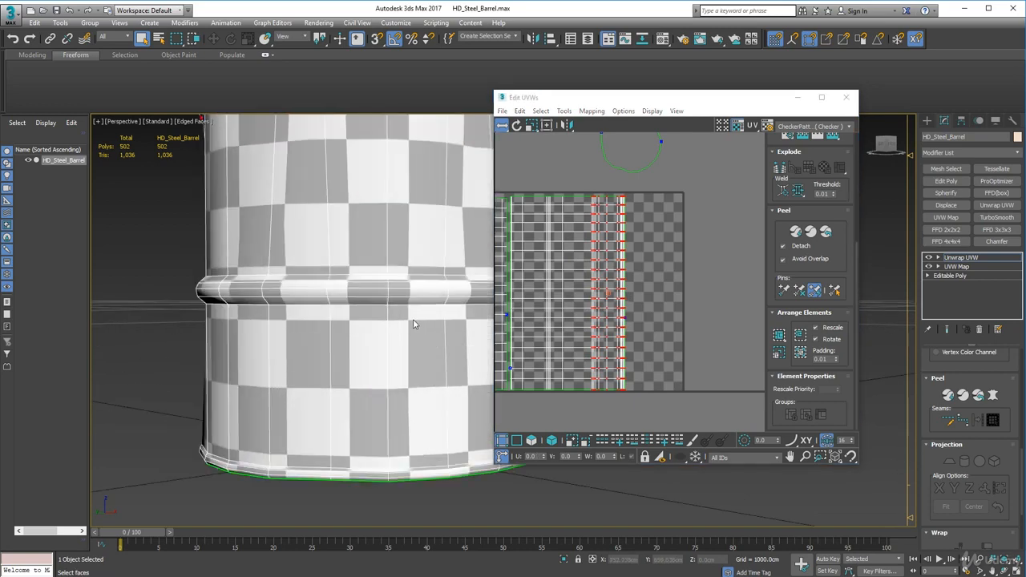
scroll(414, 324, "up", 3)
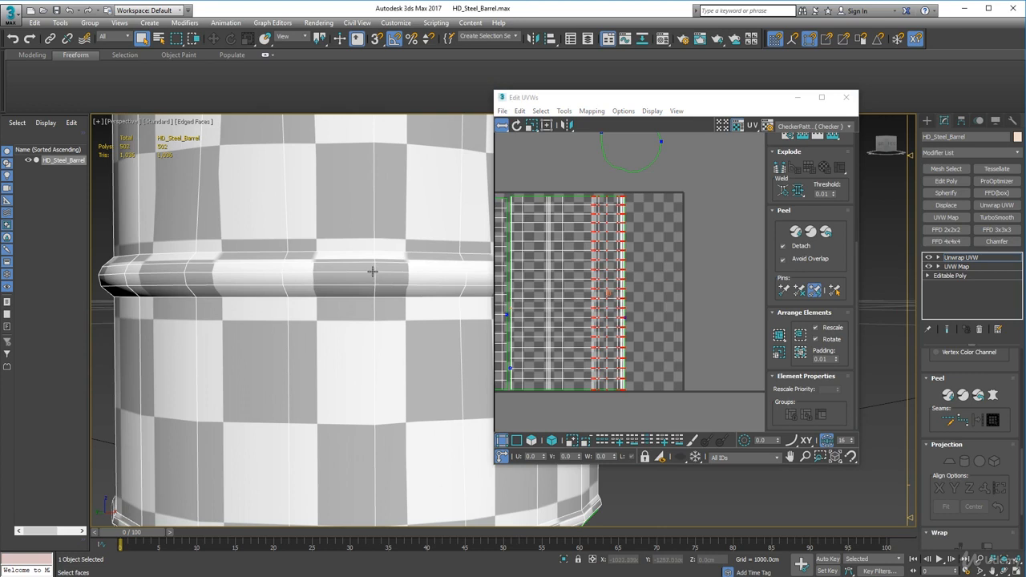
left_click(373, 272)
scroll(351, 315, "up", 3)
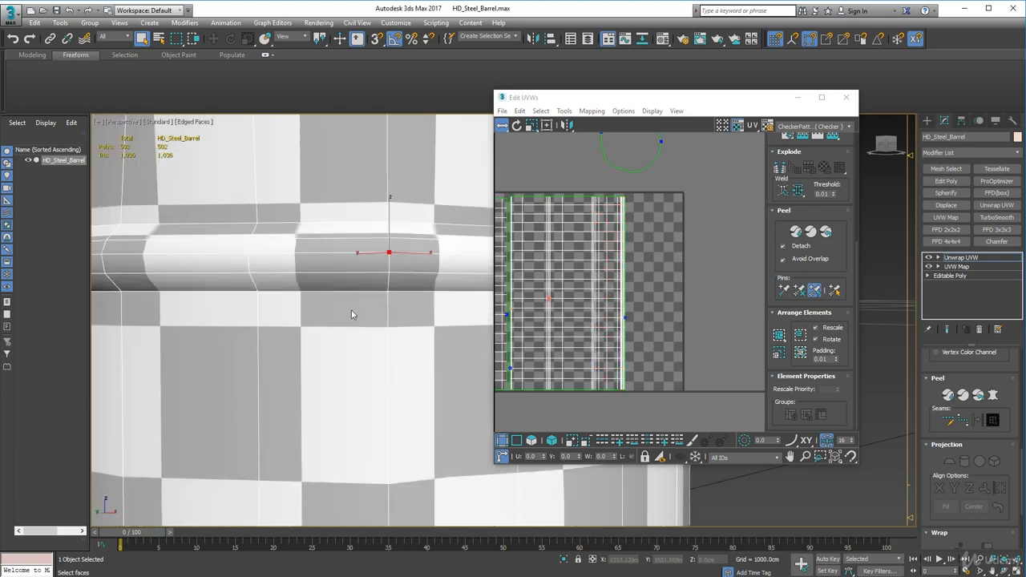
left_click(563, 298)
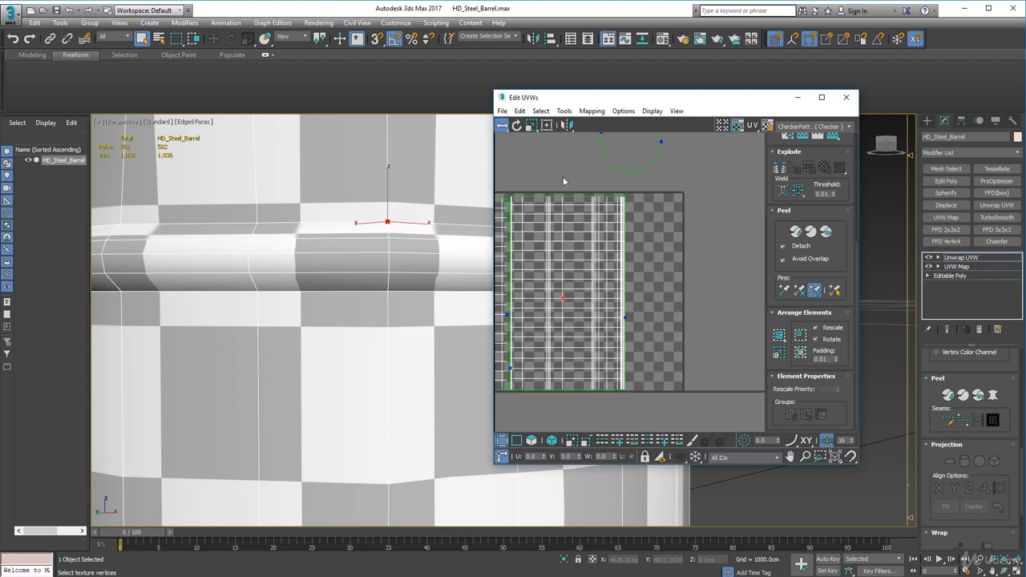
left_click_drag(558, 189, 653, 409)
left_click_drag(590, 357, 581, 352)
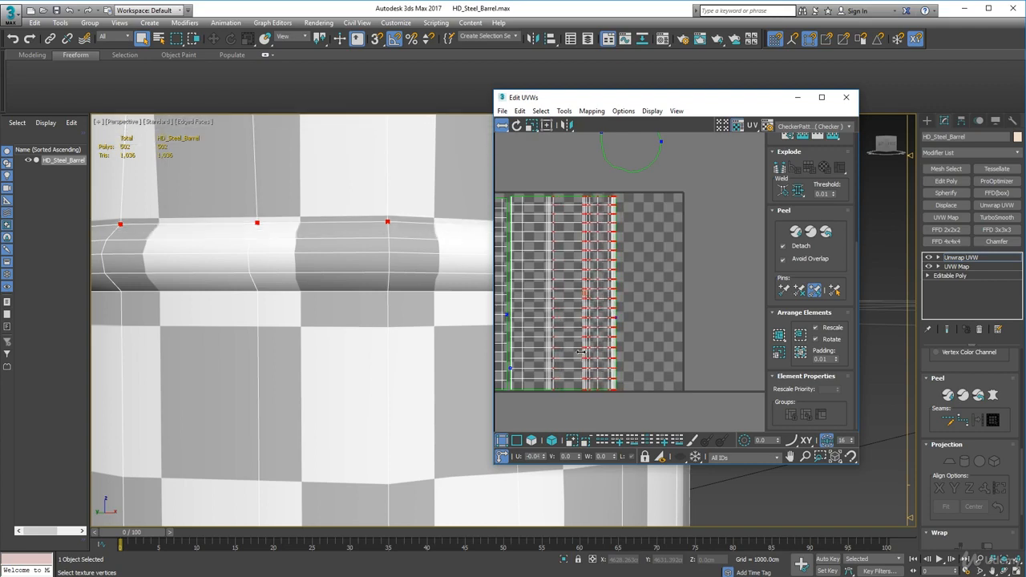
scroll(564, 351, "up", 5)
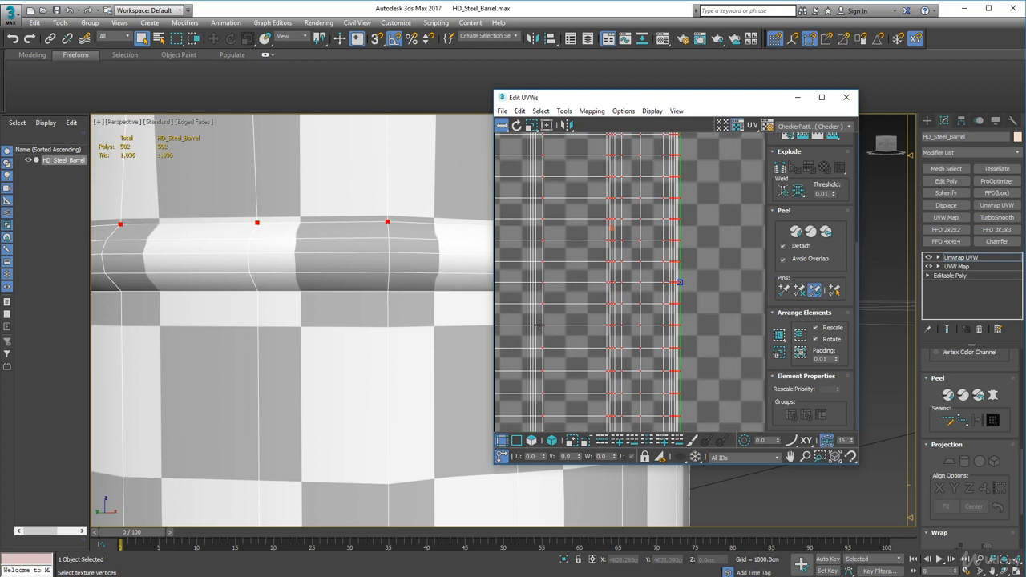
left_click_drag(541, 324, 538, 326)
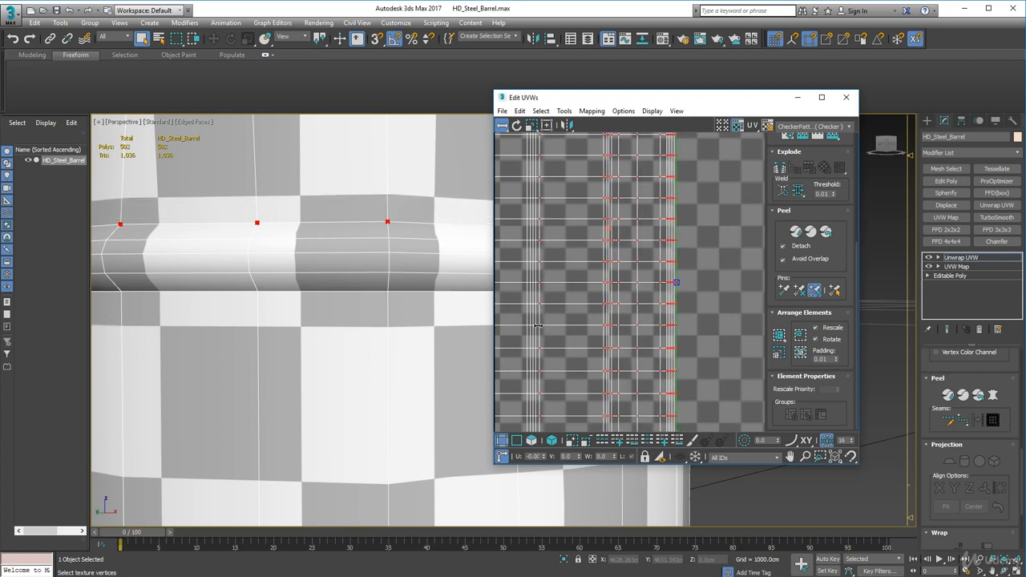
Select only the outer wall's bottom-rim vertex columns and shift them horizontally inward to narrow the barrel's bottom band
scroll(422, 332, "down", 10)
middle_click_drag(422, 332, 399, 319)
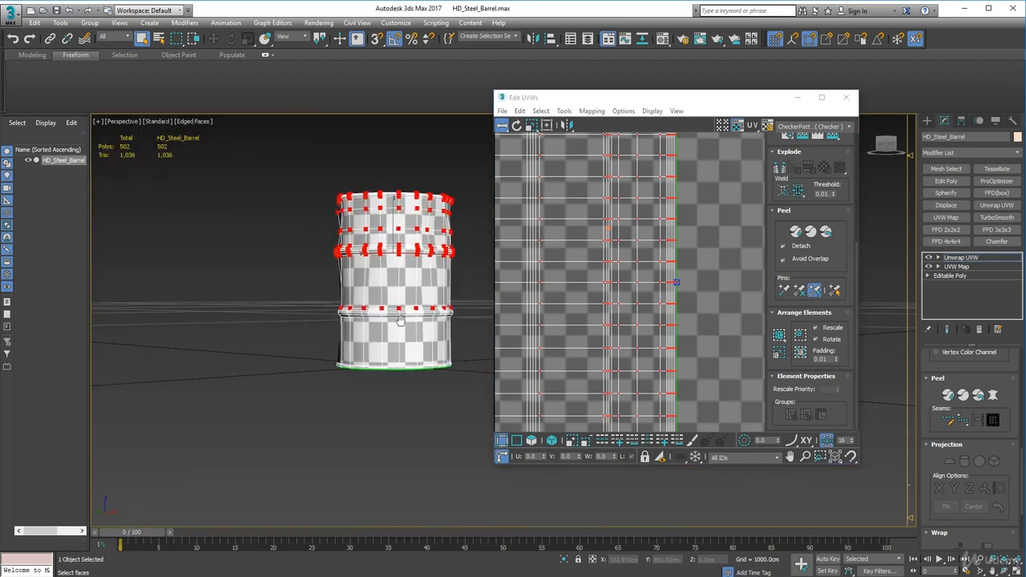
middle_click_drag(391, 374, 464, 327, "alt")
middle_click_drag(550, 330, 619, 319)
scroll(619, 320, "down", 3)
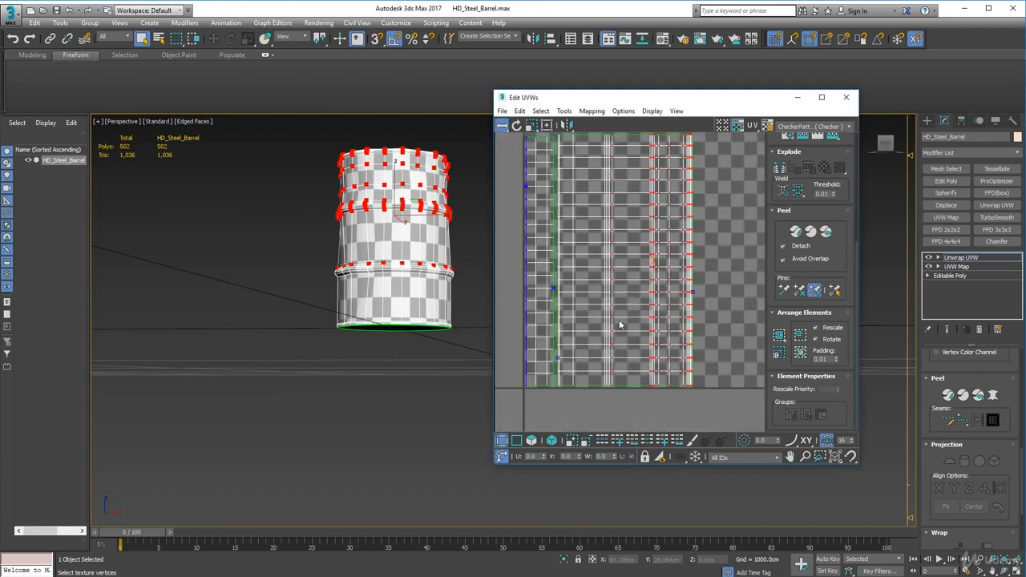
left_click(573, 291)
middle_click_drag(386, 299, 375, 335, "alt")
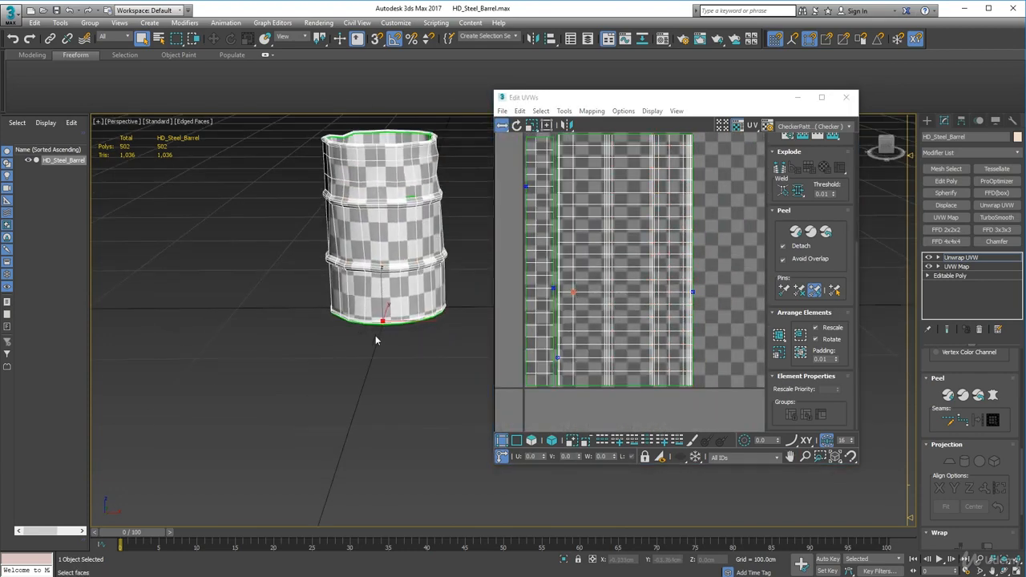
scroll(375, 335, "up", 5)
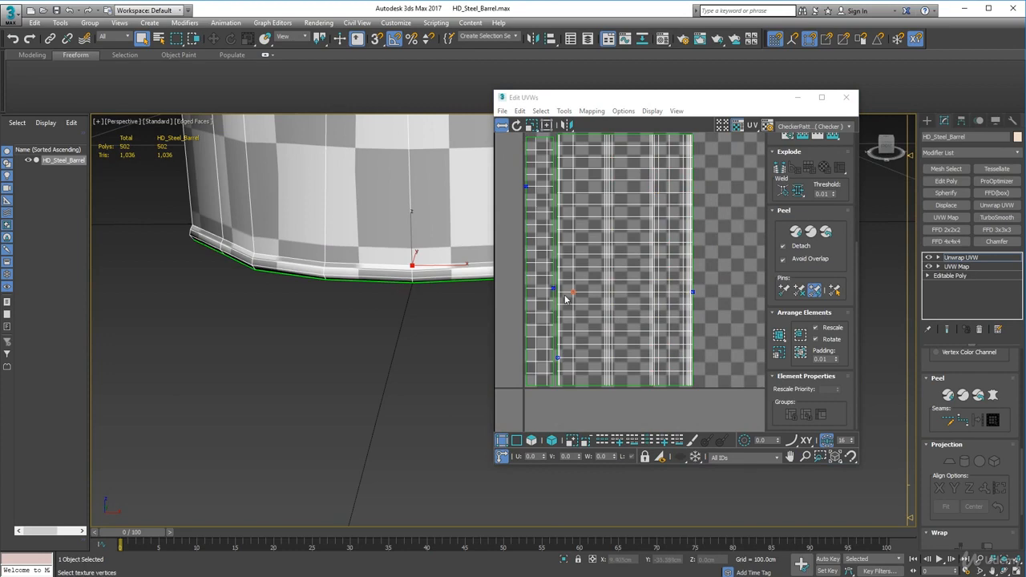
scroll(565, 299, "up", 5)
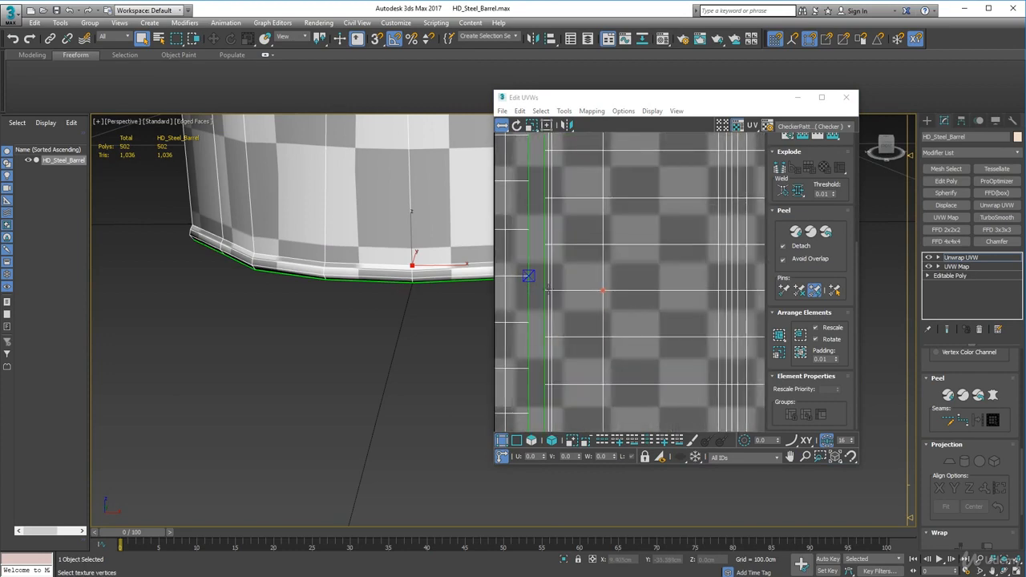
left_click(552, 291)
scroll(551, 291, "down", 8)
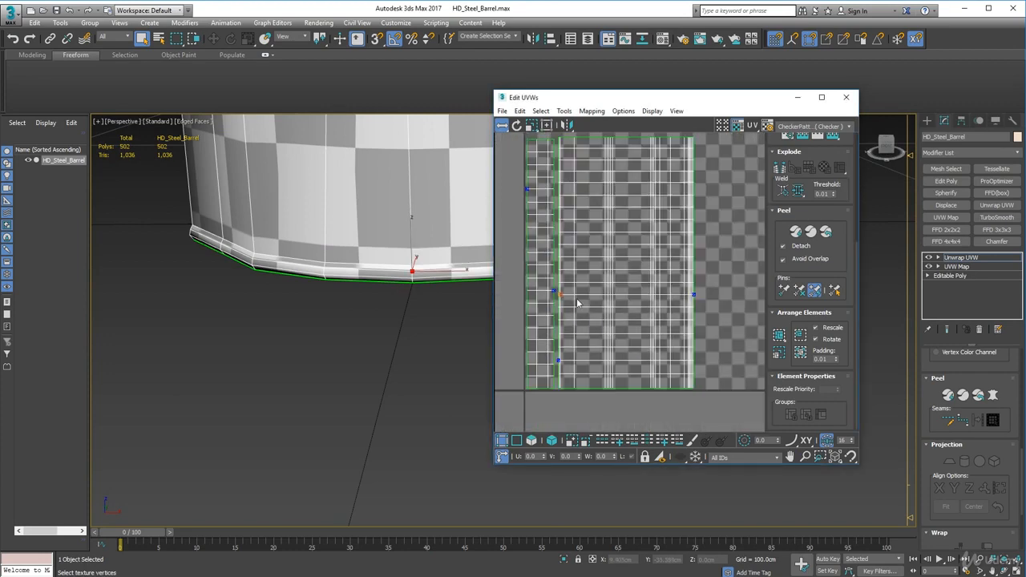
scroll(559, 258, "up", 4)
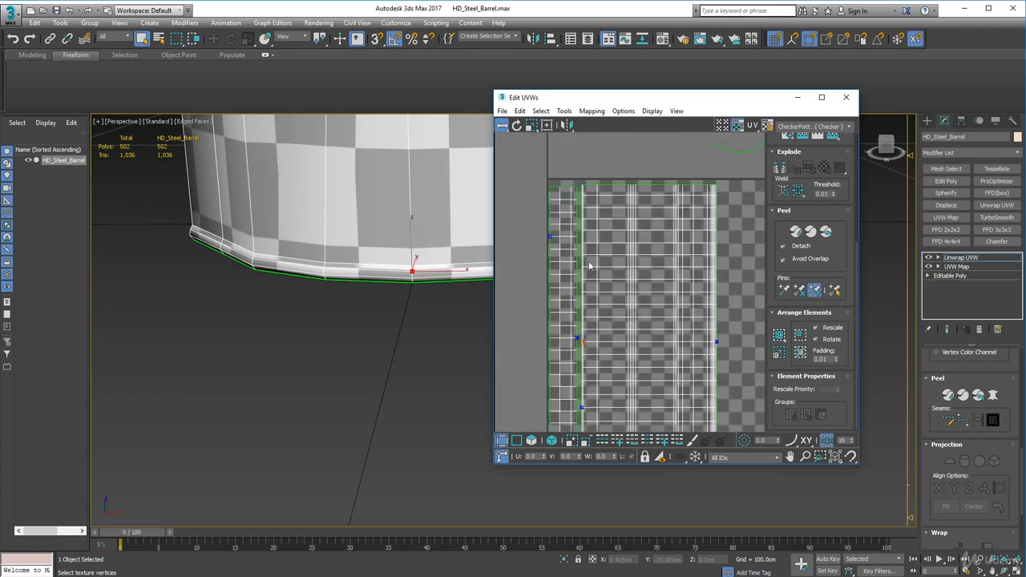
left_click(596, 444)
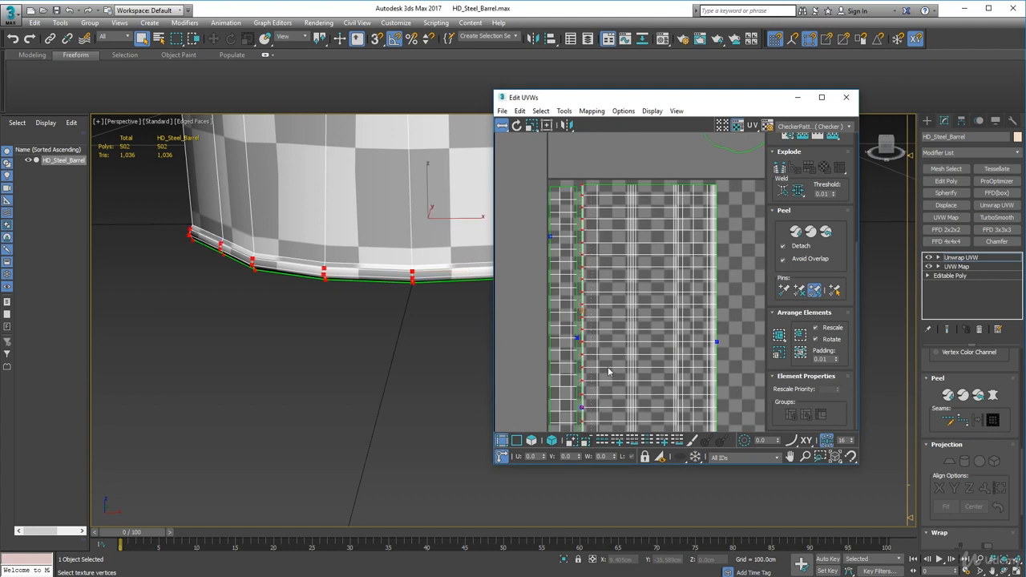
middle_click_drag(606, 366, 604, 294)
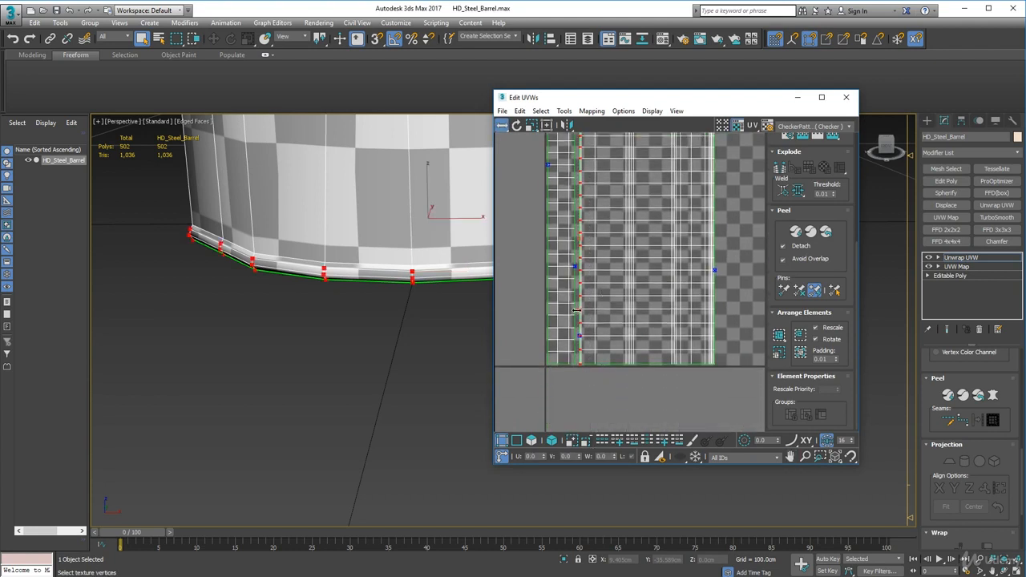
left_click_drag(581, 310, 602, 294)
Fine-tune the bottom band by shifting the selected bottom-rim vertex columns slightly back outward
scroll(591, 319, "up", 5)
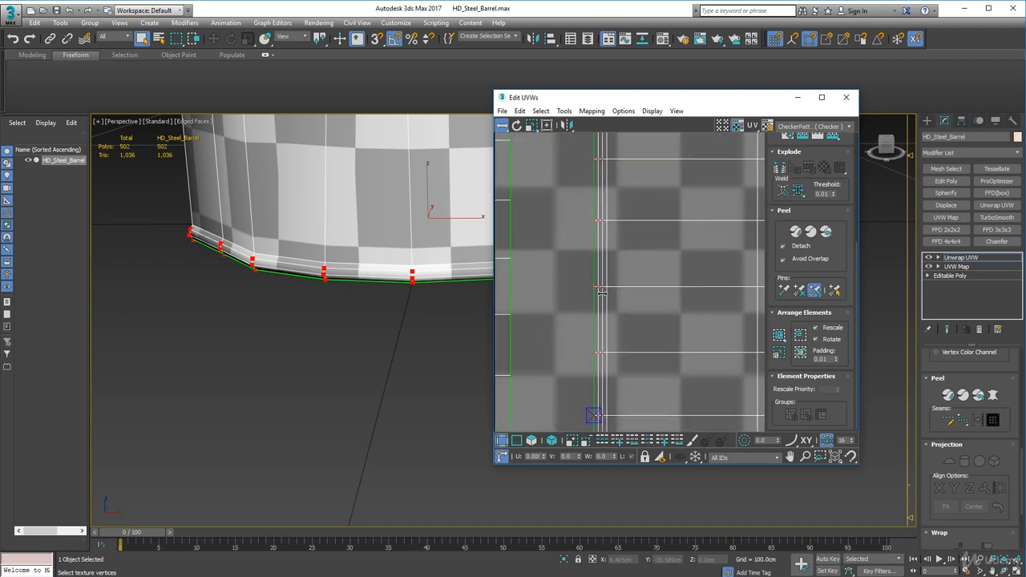
middle_click_drag(415, 275, 294, 306)
scroll(309, 310, "down", 5)
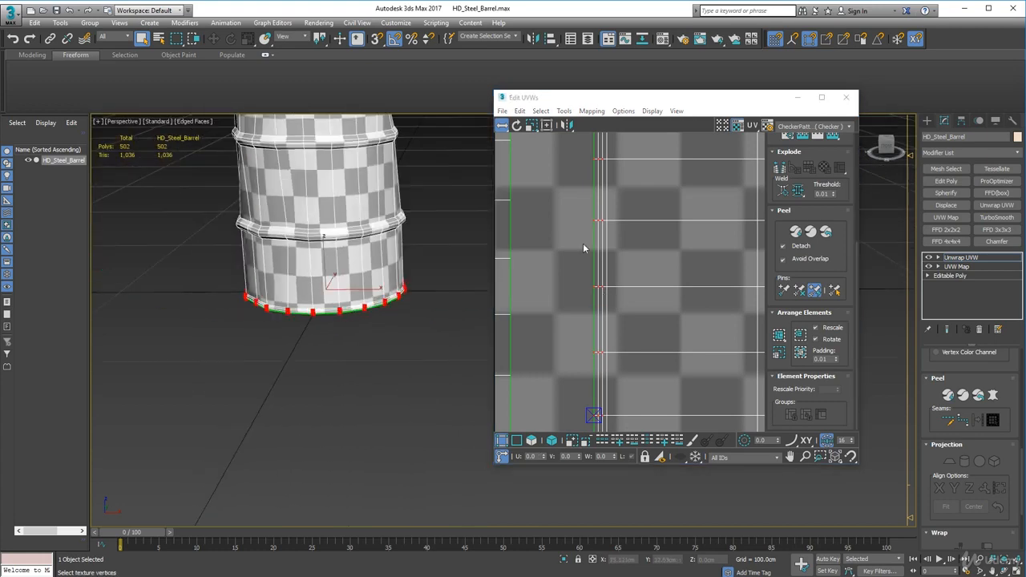
scroll(626, 228, "down", 5)
scroll(612, 164, "down", 5)
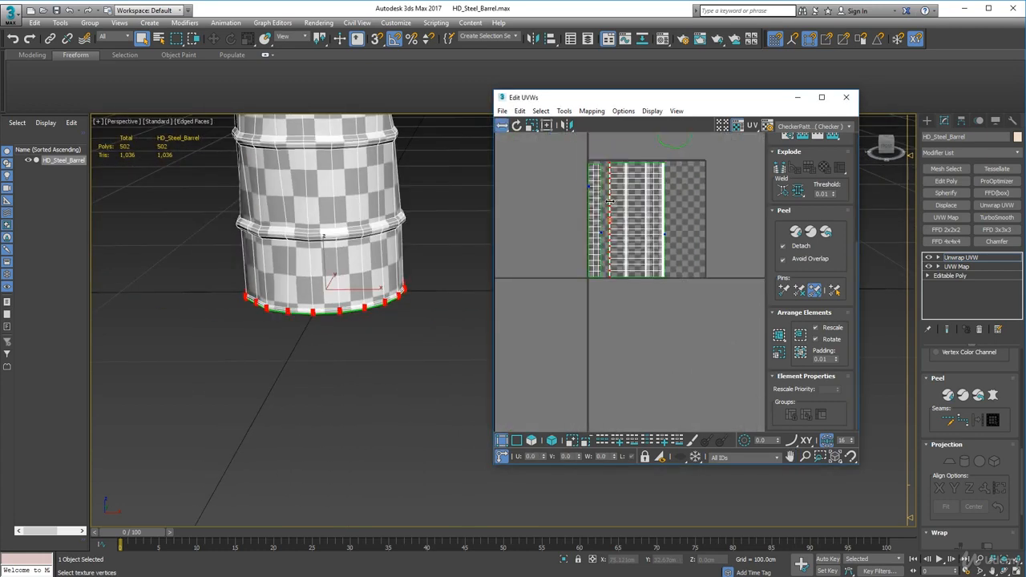
middle_click_drag(611, 203, 610, 220)
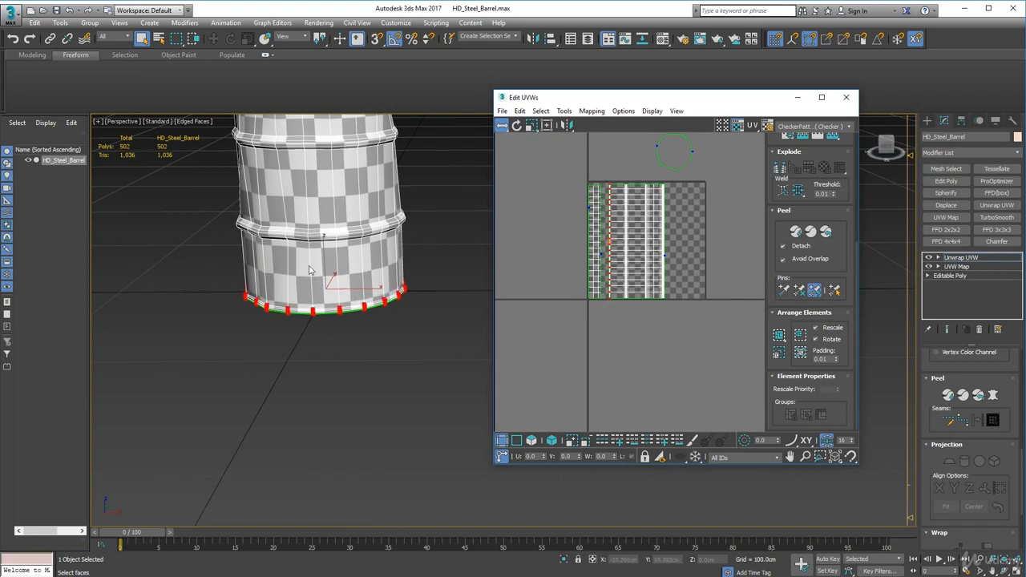
scroll(609, 263, "up", 6)
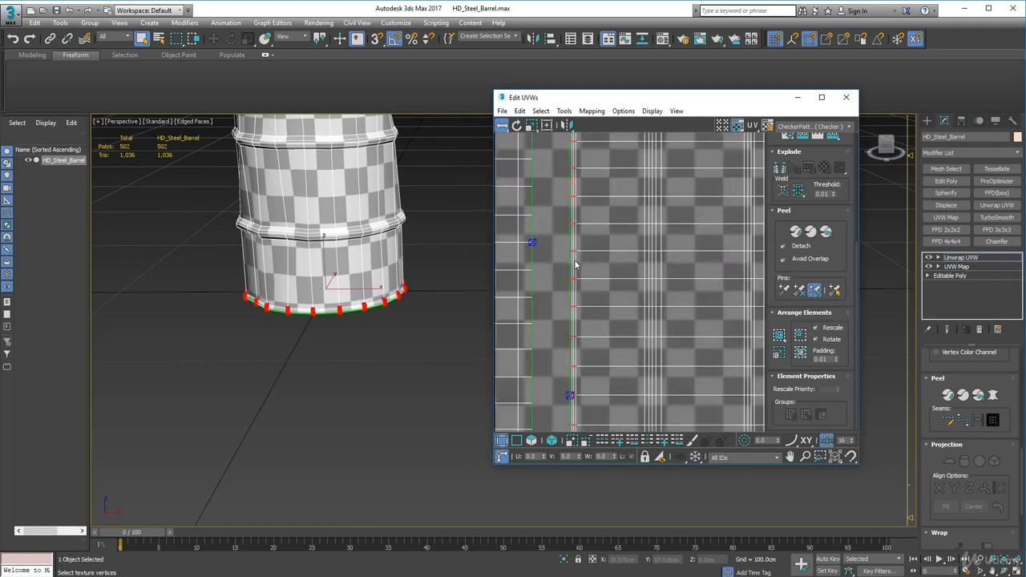
left_click_drag(577, 252, 572, 251)
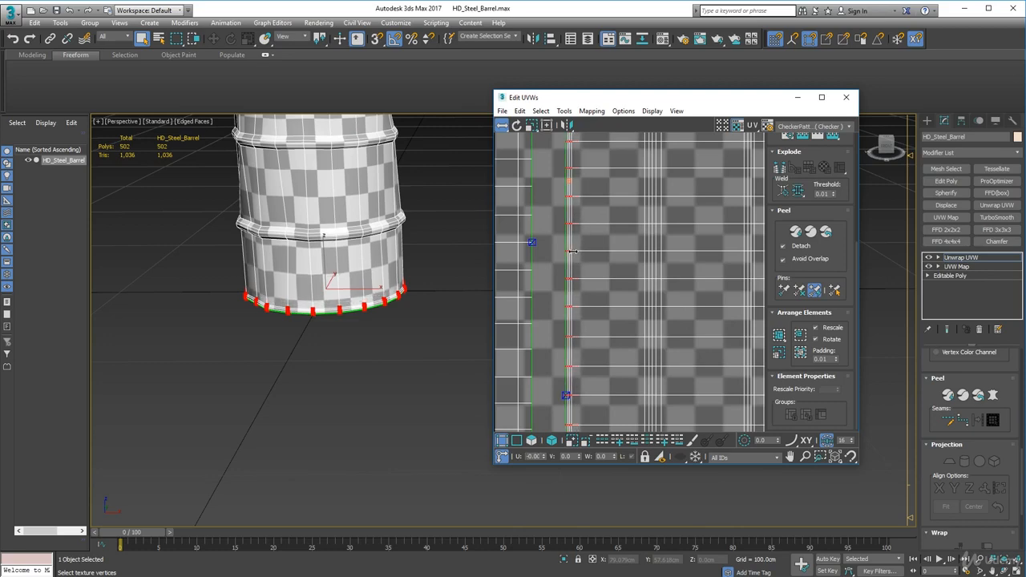
Examine the checker pattern around the whole outer wall of the barrel, including the seam side
middle_click_drag(350, 292, 418, 303, "alt")
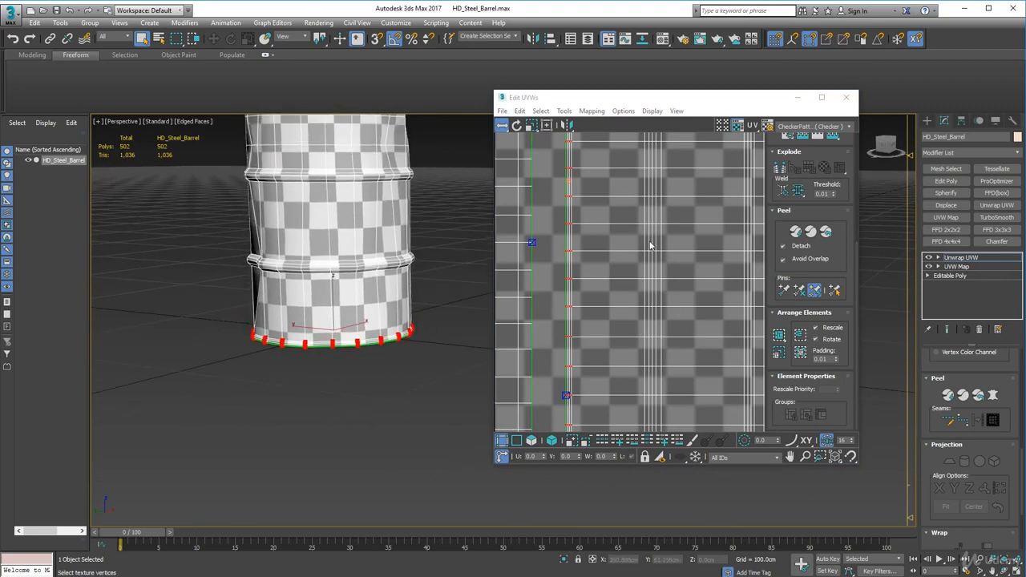
scroll(653, 253, "down", 5)
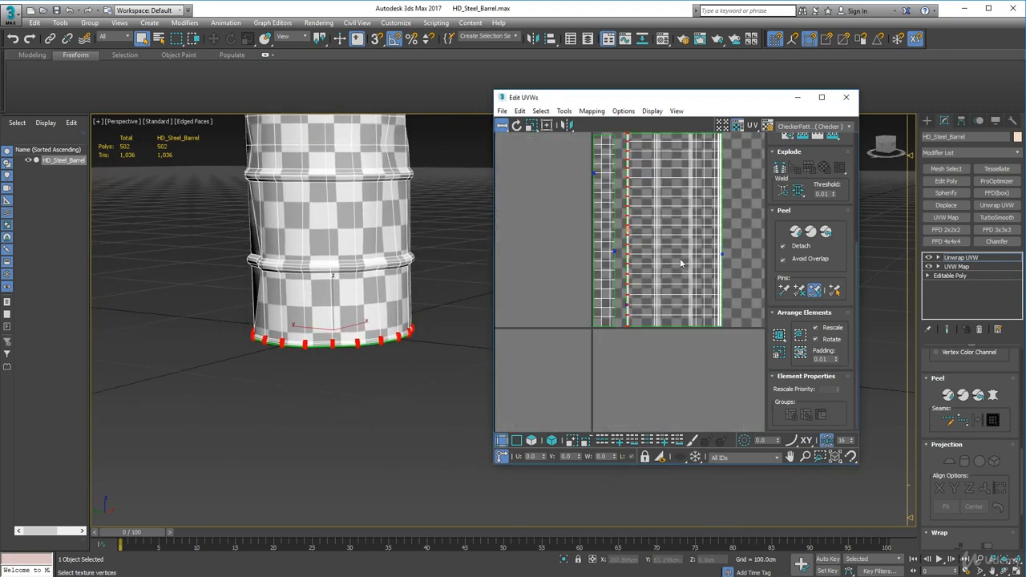
middle_click_drag(681, 259, 621, 286)
middle_click_drag(385, 237, 400, 315)
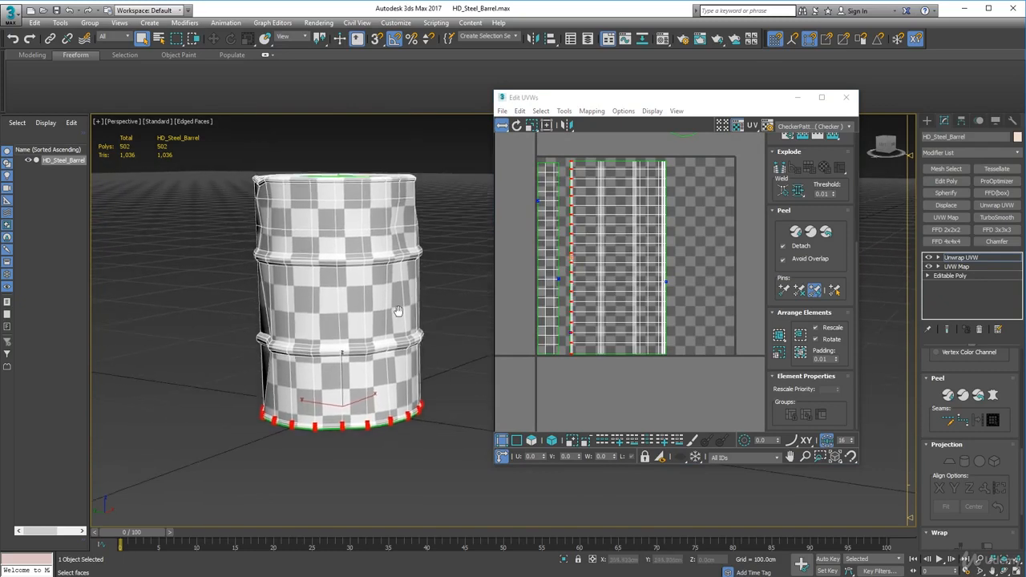
middle_click_drag(358, 252, 169, 243, "alt")
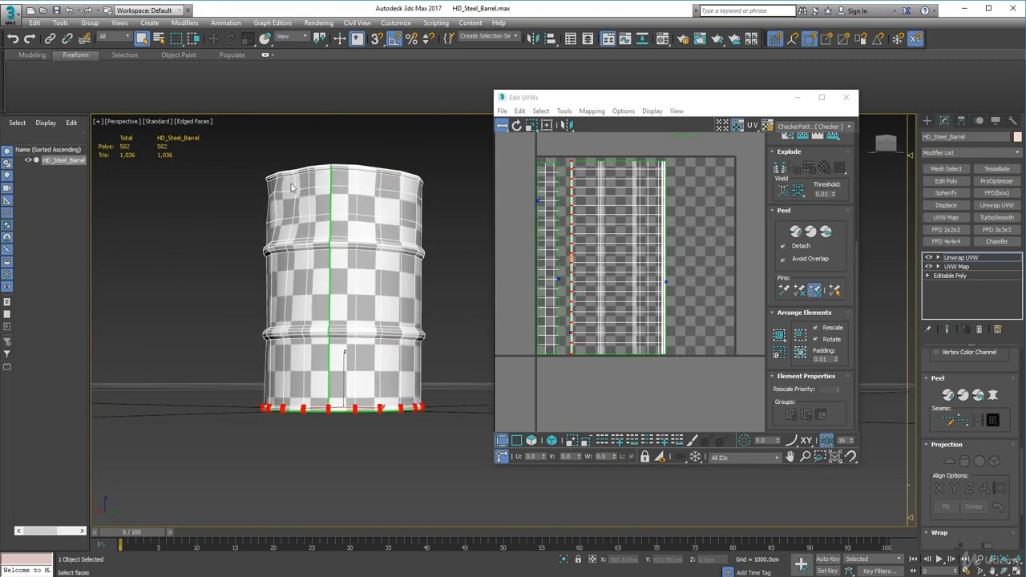
Select the inner wall's bottom-edge vertex column, where it meets the lid, and shift it slightly inward in the UV layout
middle_click_drag(333, 369, 380, 297, "alt")
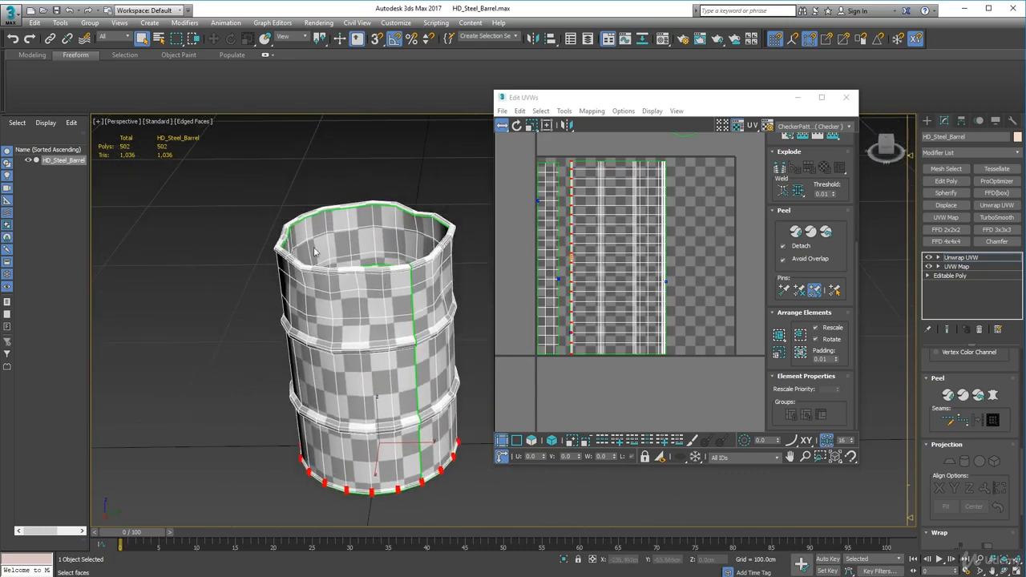
scroll(538, 249, "up", 3)
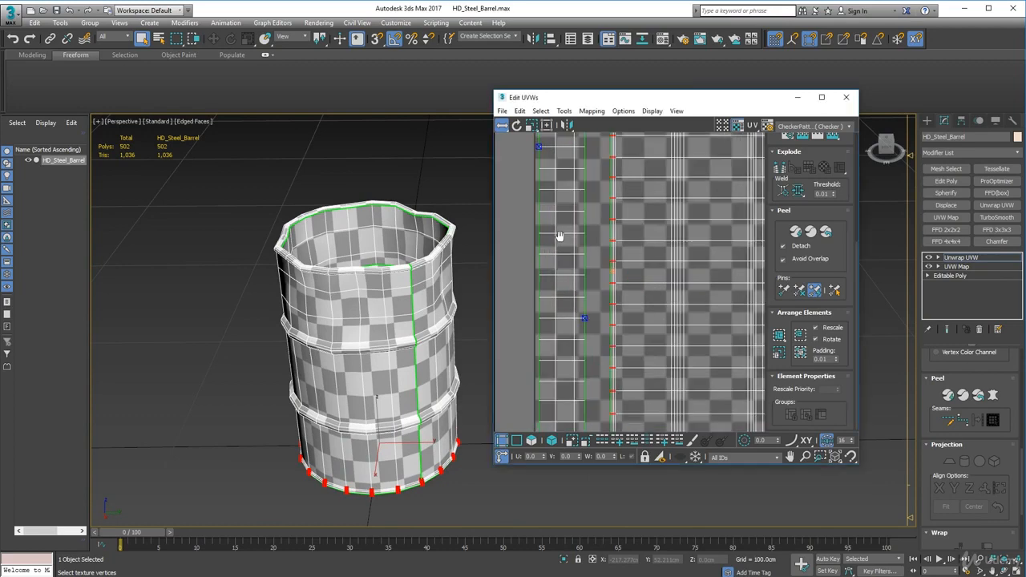
middle_click_drag(559, 239, 574, 241)
middle_click_drag(380, 263, 375, 278, "alt")
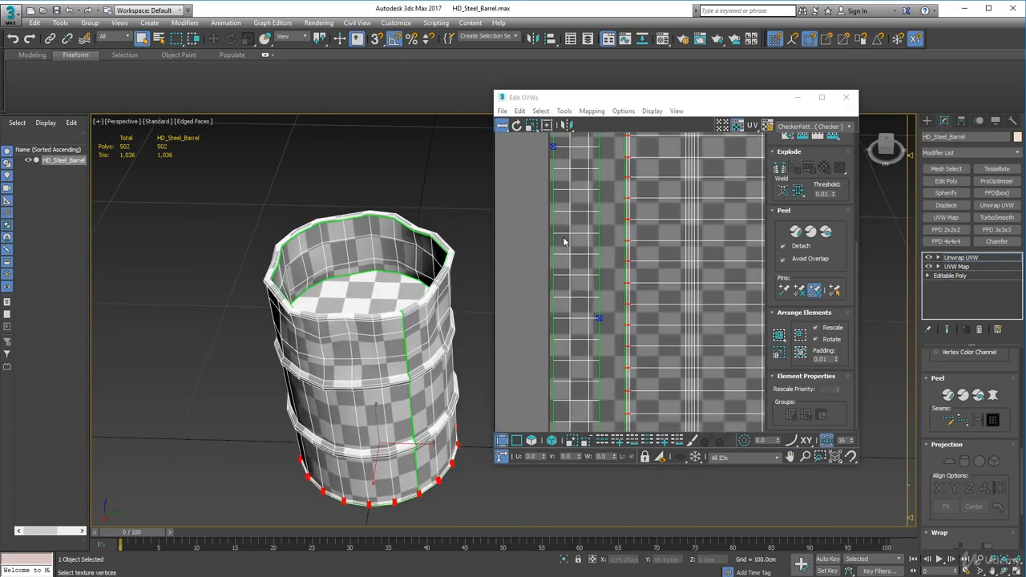
scroll(575, 233, "up", 1)
scroll(602, 209, "down", 4)
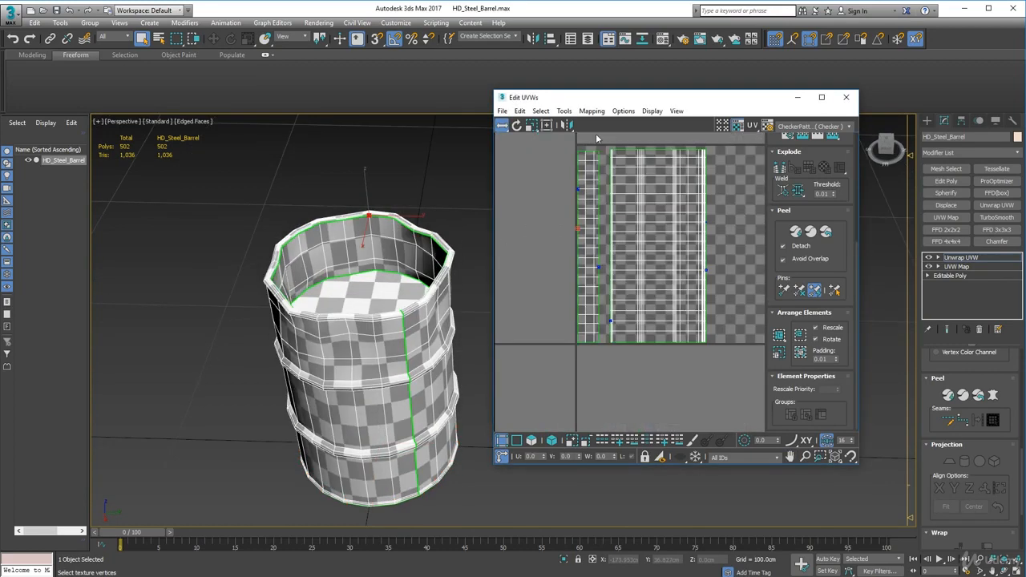
left_click_drag(595, 142, 603, 359)
scroll(596, 343, "up", 2)
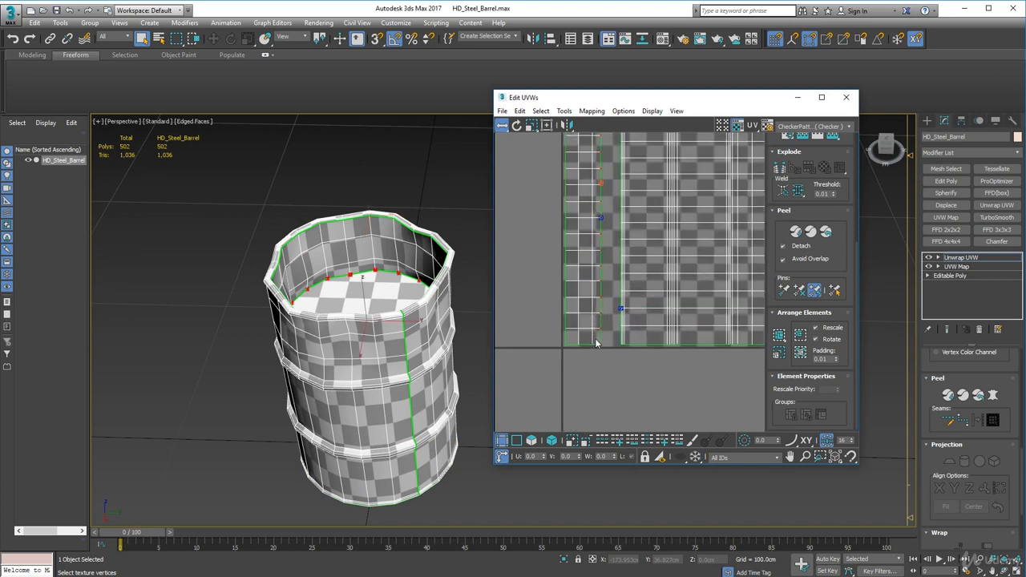
scroll(602, 302, "up", 1)
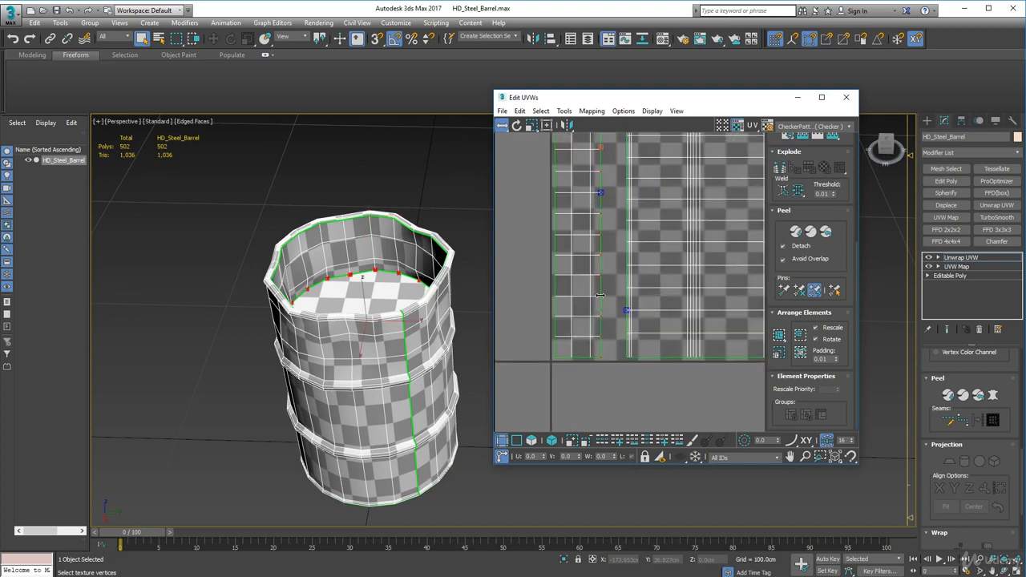
left_click_drag(605, 295, 601, 295)
Select the inner wall's two lowest vertex columns along their full length and shift them horizontally outward to widen the checkers above
left_click_drag(572, 192, 586, 129)
middle_click_drag(578, 156, 586, 226)
scroll(585, 205, "down", 2)
scroll(588, 201, "down", 2)
middle_click_drag(431, 277, 428, 262, "alt")
scroll(368, 274, "up", 5)
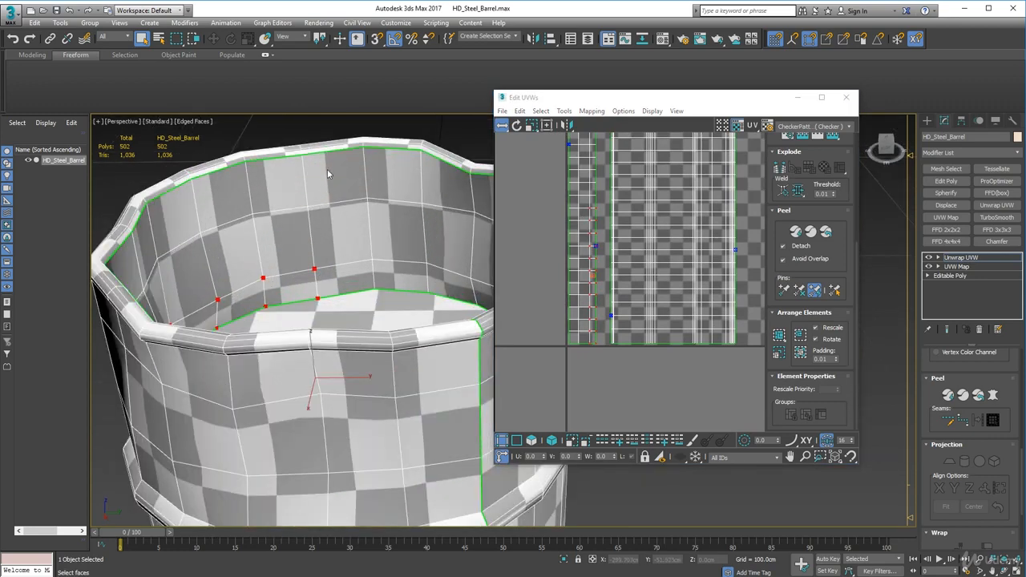
scroll(579, 211, "up", 3)
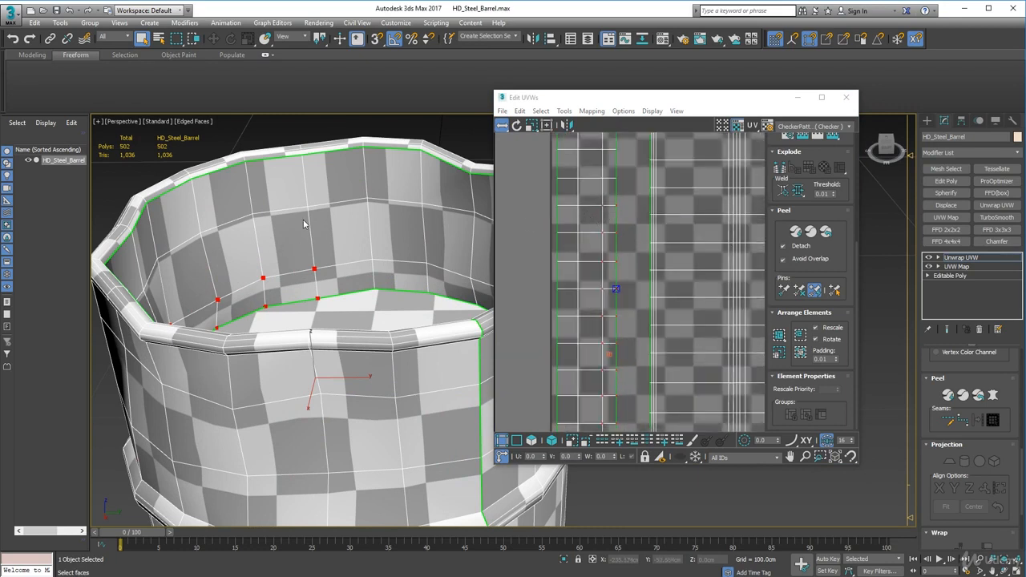
scroll(602, 244, "down", 4)
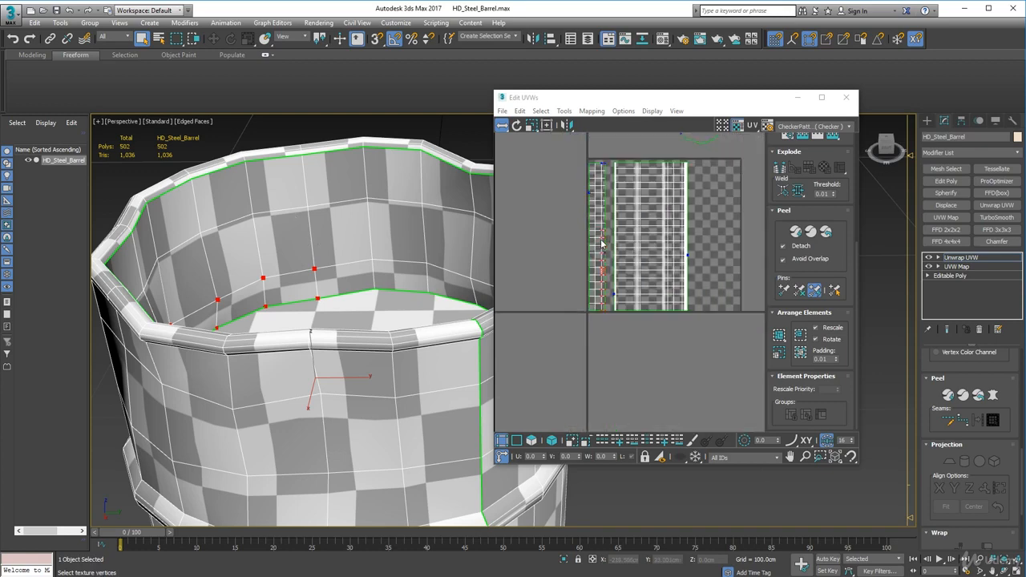
left_click_drag(597, 157, 607, 319)
scroll(588, 245, "up", 4)
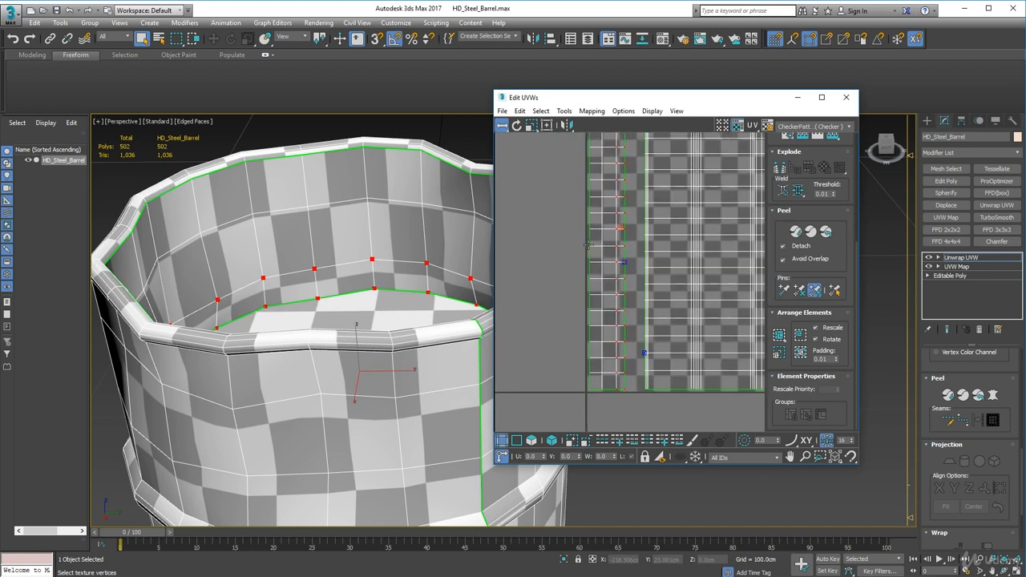
scroll(590, 244, "up", 2)
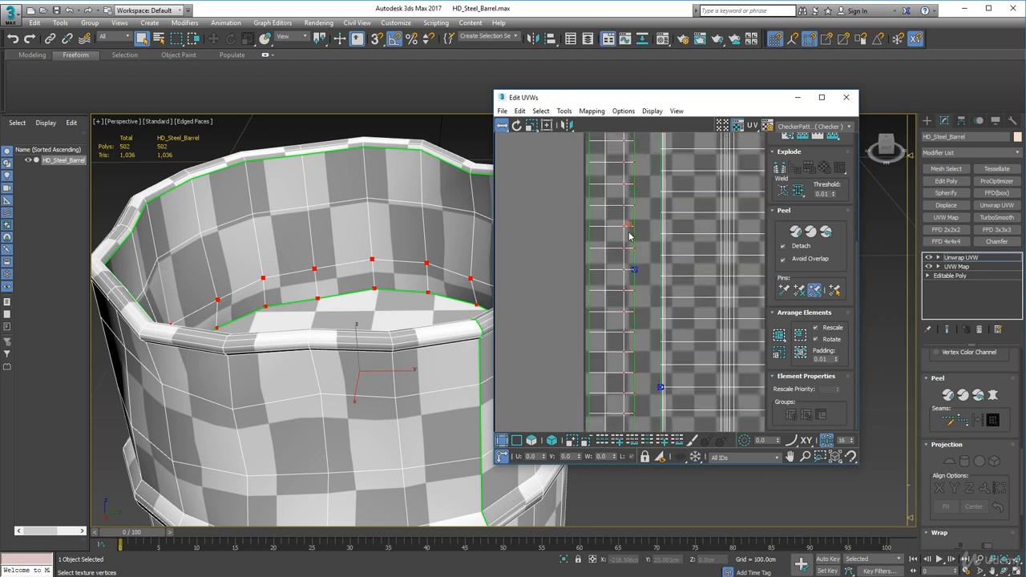
left_click_drag(632, 226, 639, 228)
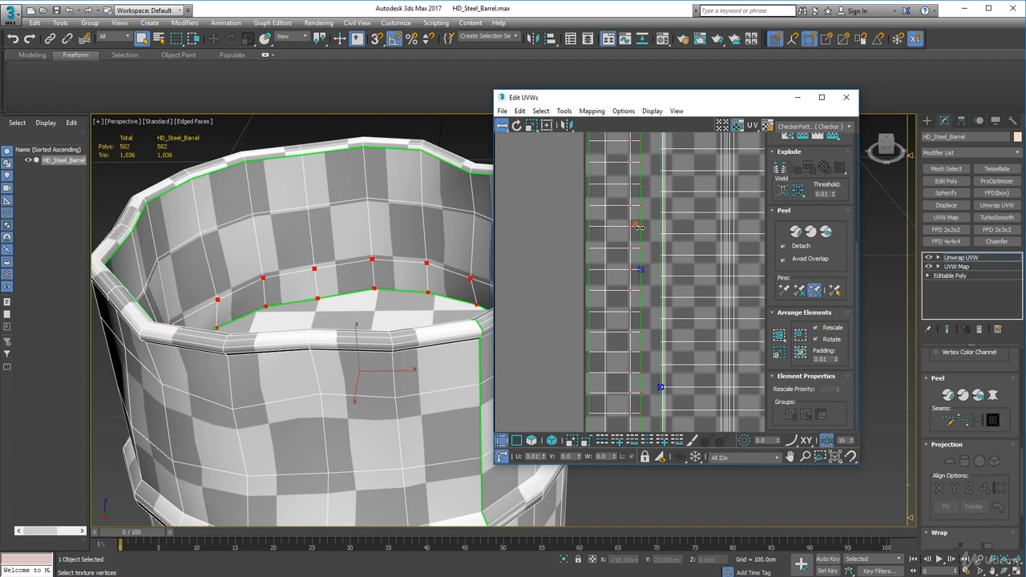
left_click_drag(639, 228, 639, 228)
scroll(339, 293, "down", 5)
Select the whole outer wall shell's vertices and shift the shell horizontally until it sits close beside the inner wall shell
middle_click_drag(340, 297, 467, 312, "alt")
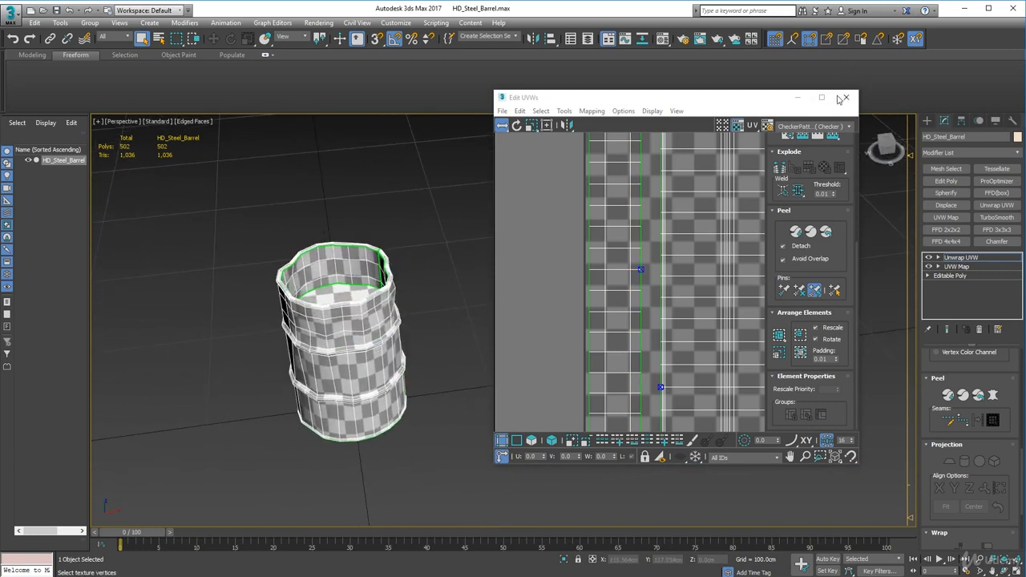
middle_click_drag(613, 206, 617, 250)
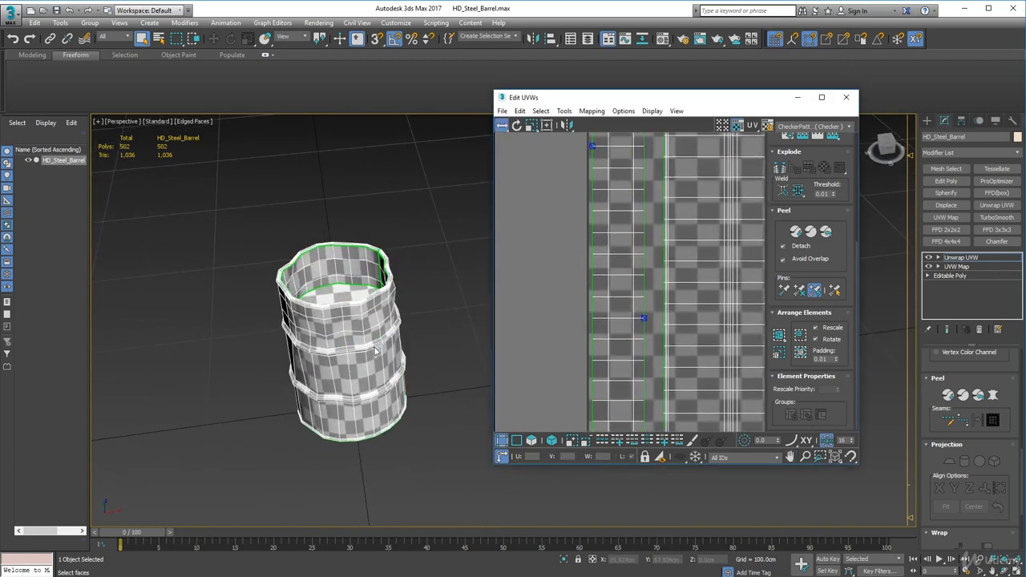
middle_click_drag(335, 369, 287, 334, "alt")
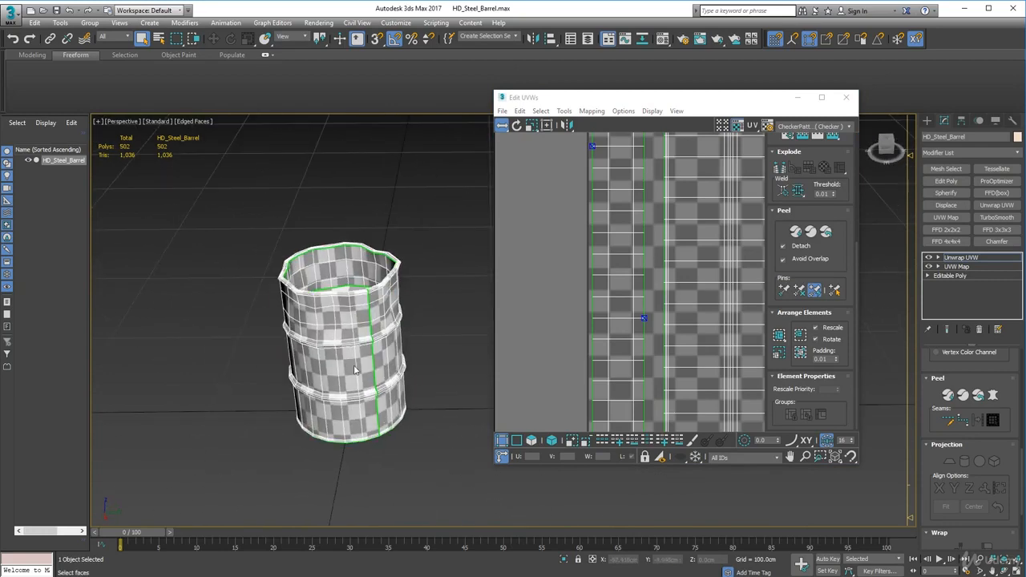
middle_click_drag(349, 338, 361, 272, "alt")
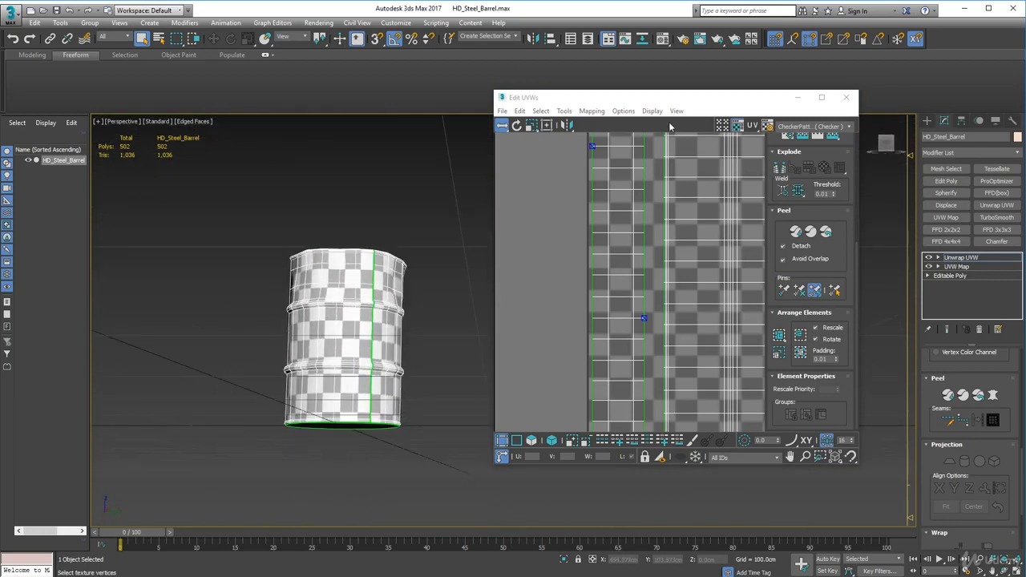
scroll(696, 202, "down", 5)
scroll(625, 262, "up", 4)
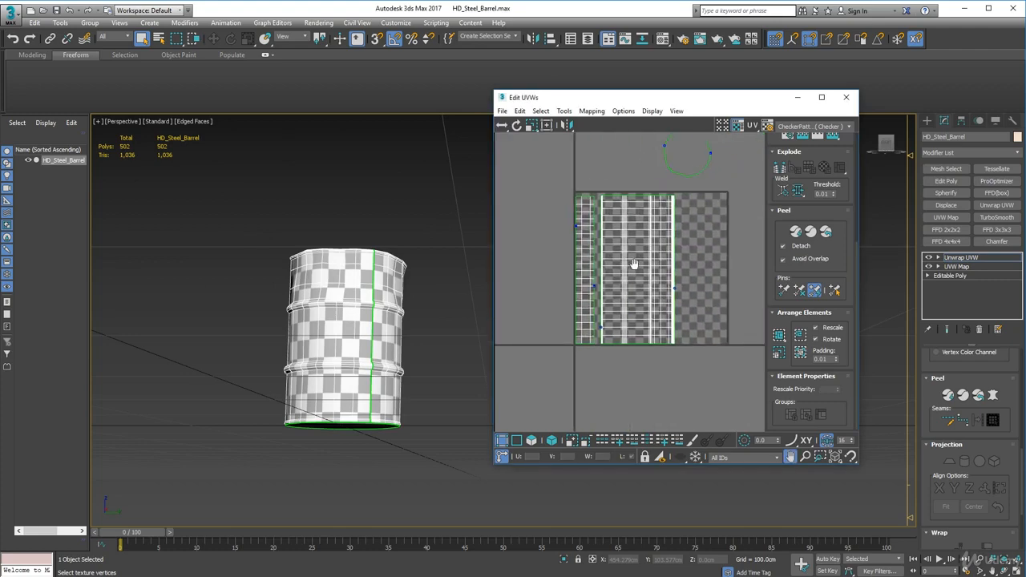
left_click_drag(598, 193, 704, 389)
scroll(605, 270, "up", 3)
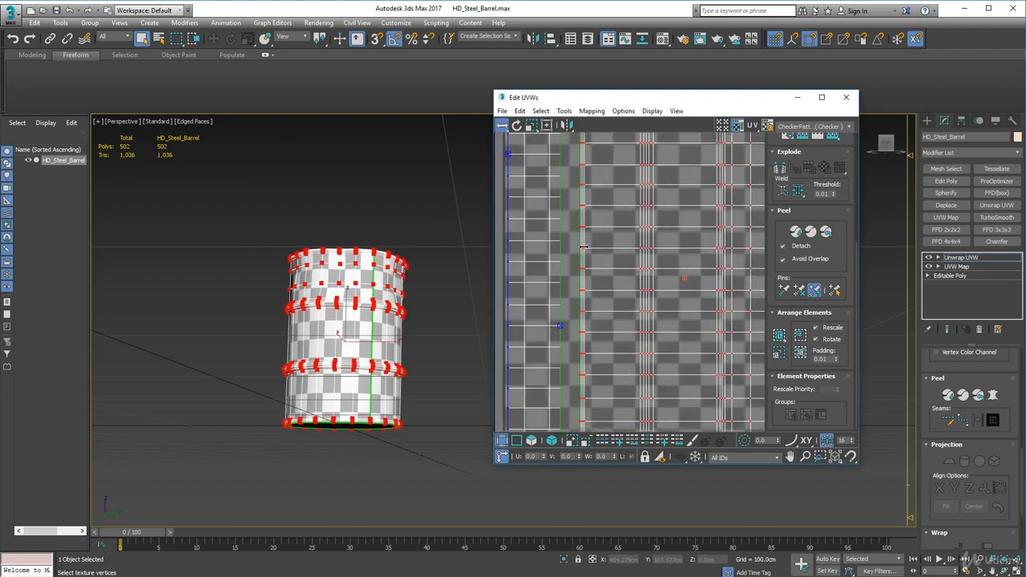
left_click_drag(583, 247, 569, 247)
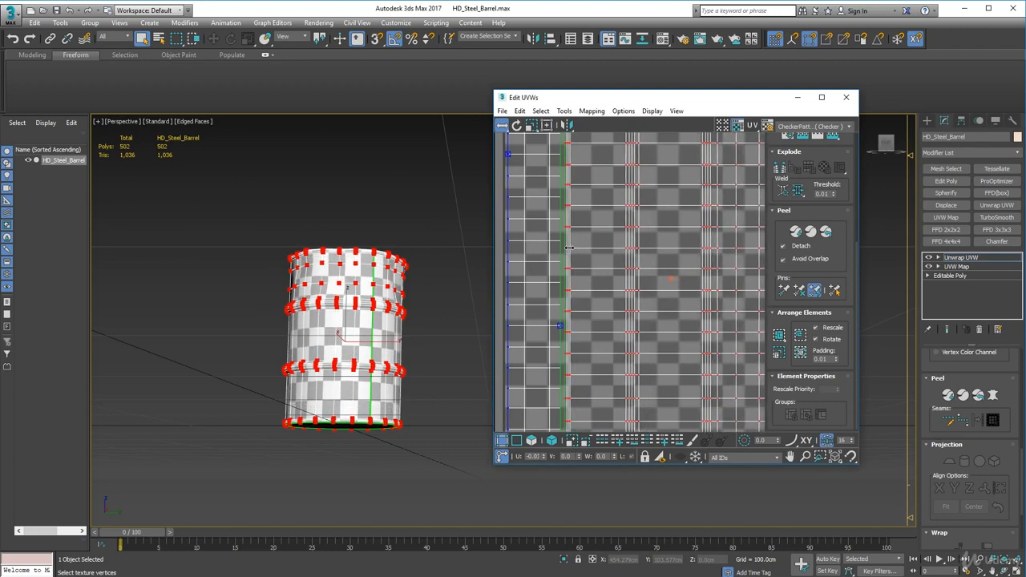
Using whole-shell polygon selection and free movement, place the lid and bottom discs one above the other in the UV tile's empty strip
scroll(636, 260, "down", 6)
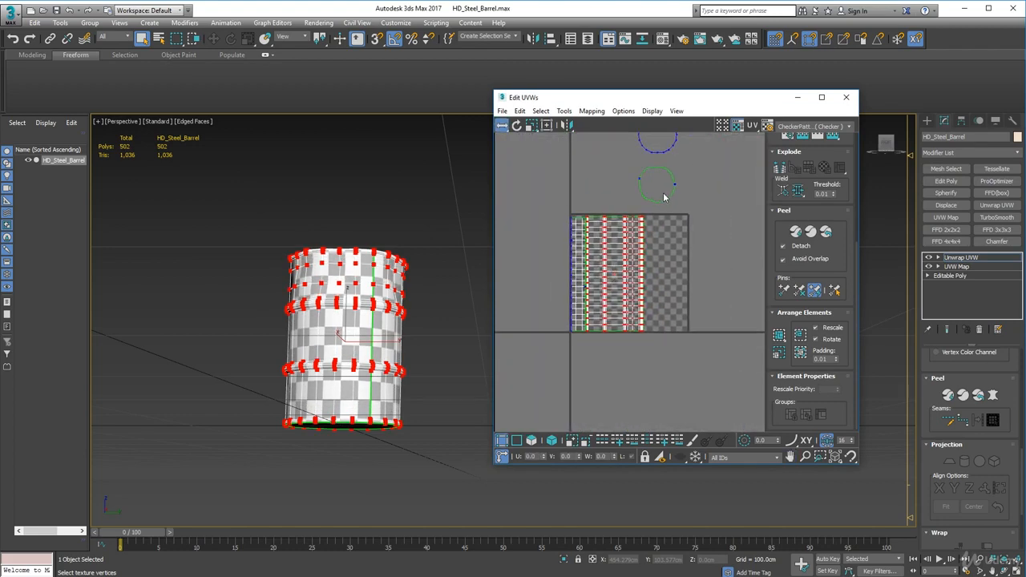
left_click(551, 440)
left_click(681, 213)
left_click(553, 382)
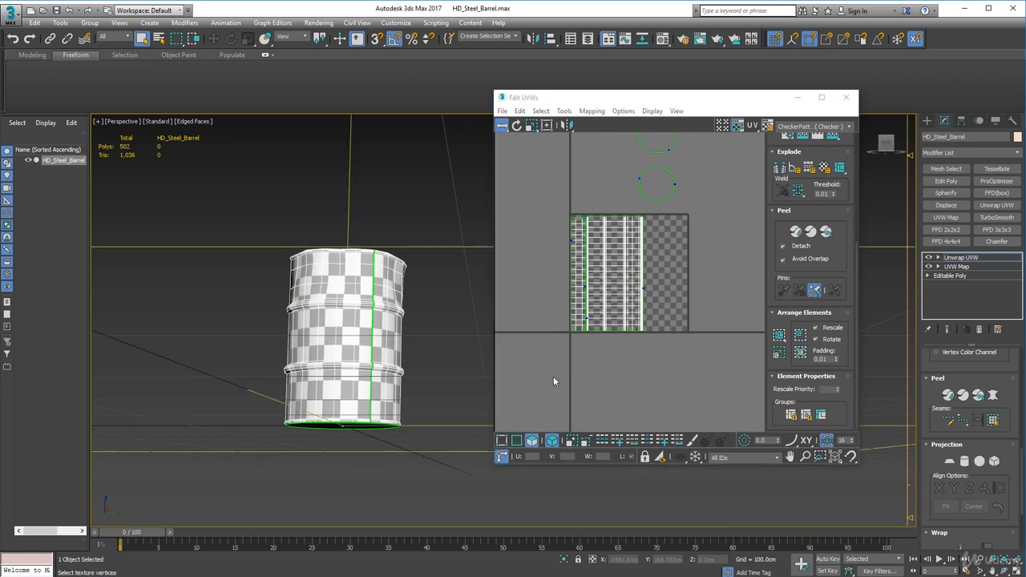
left_click(654, 189)
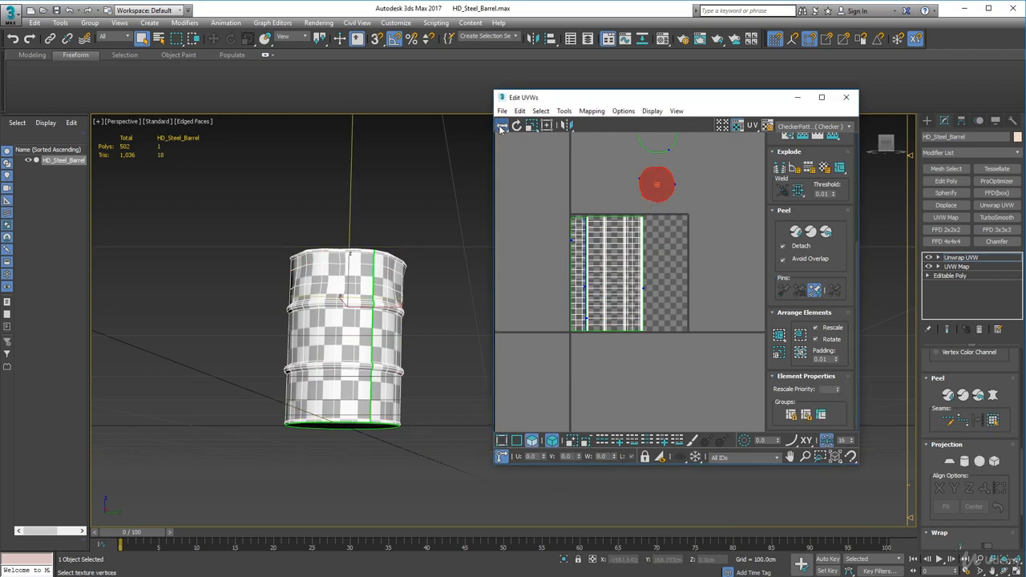
mouse_move(501, 125)
left_mouse_down()
mouse_move(503, 139)
mouse_move(503, 112)
left_mouse_up()
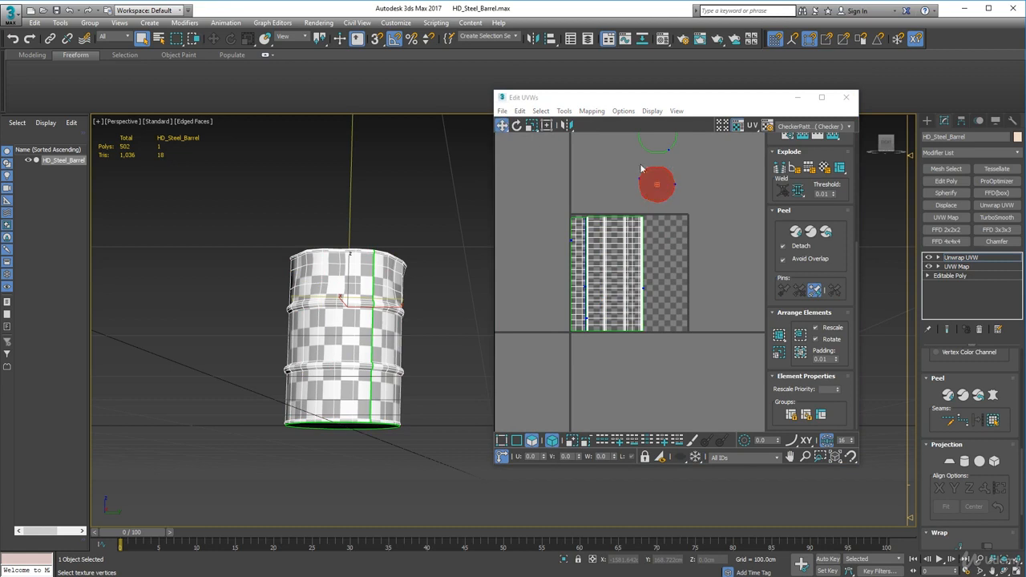
left_click_drag(646, 183, 651, 312)
left_click_drag(658, 145, 666, 282)
scroll(666, 293, "up", 6)
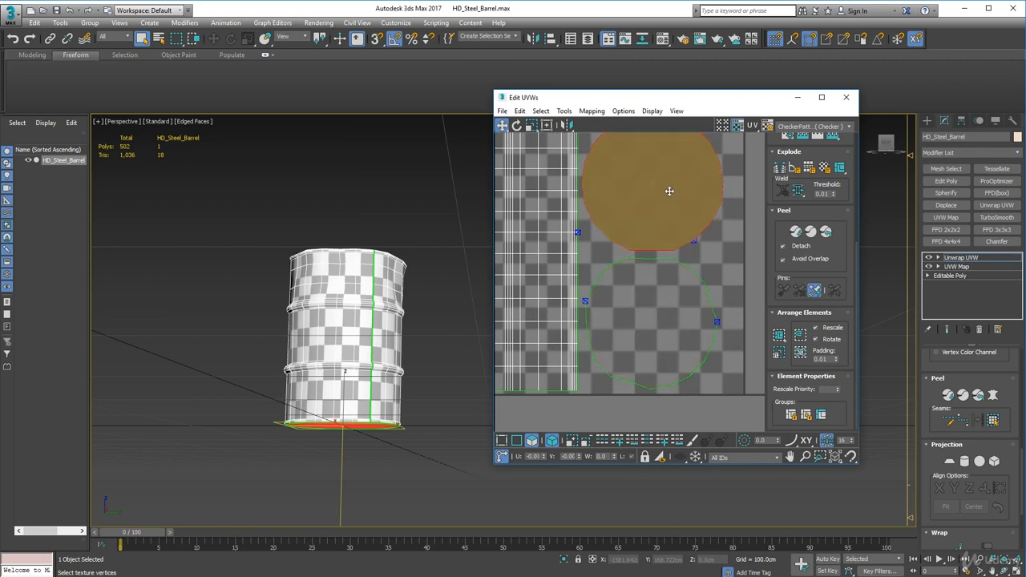
scroll(613, 318, "down", 3)
scroll(613, 317, "down", 2)
middle_click_drag(612, 301, 714, 308)
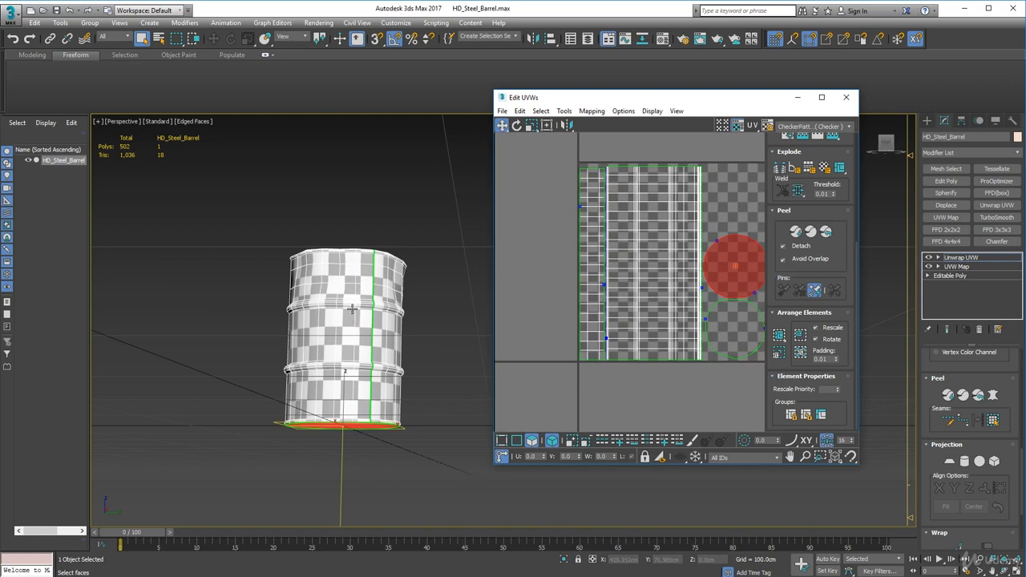
Examine the checker pattern up close on the barrel's upper band and top rim
middle_click_drag(352, 308, 473, 356, "alt")
middle_click_drag(473, 355, 523, 399)
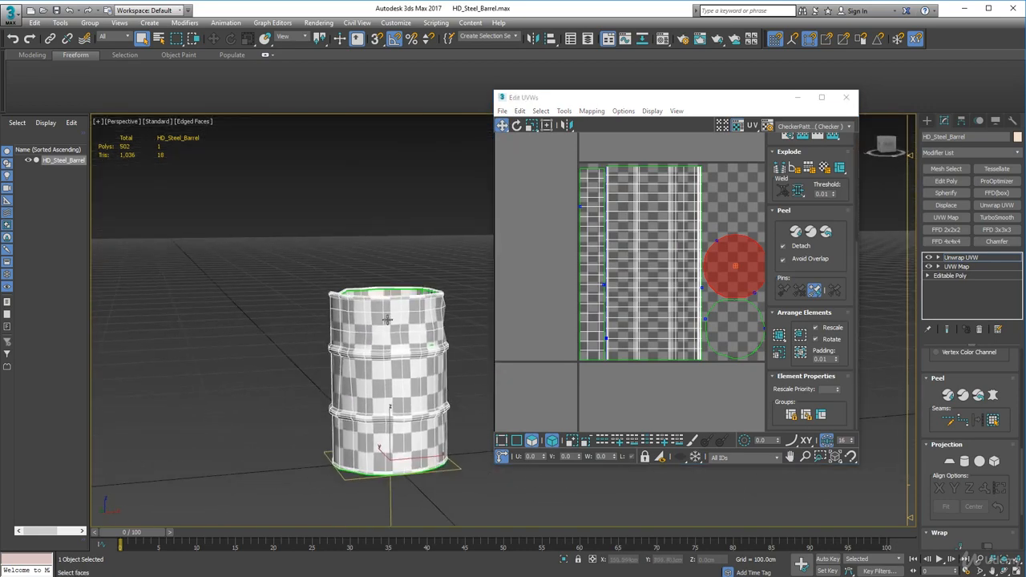
scroll(387, 319, "up", 8)
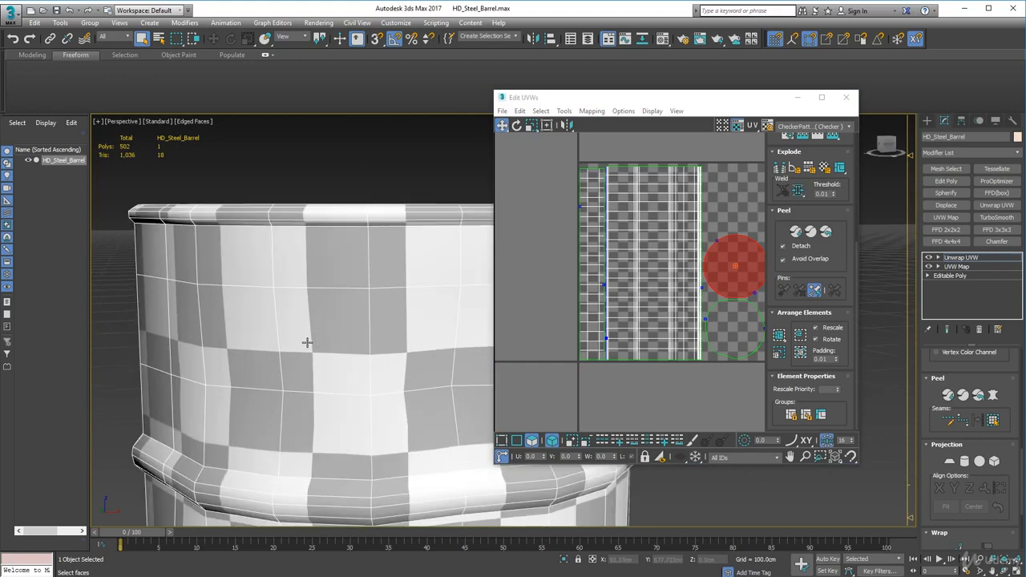
middle_click_drag(307, 342, 367, 263, "alt")
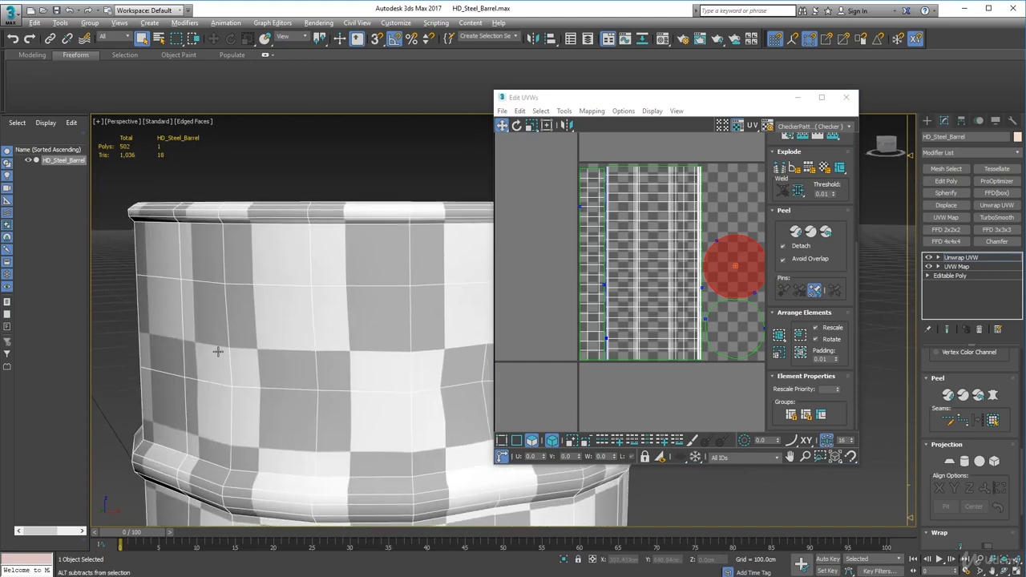
middle_click_drag(217, 355, 281, 346, "alt")
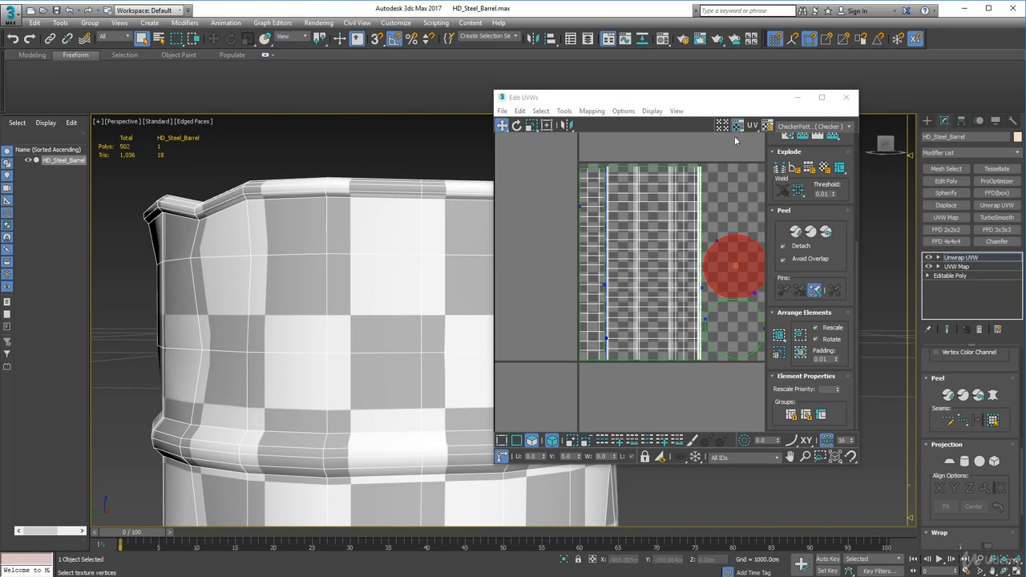
Turn off whole-shell selection and select a single outer-wall face just below the top rim to locate it on the barrel
left_click(692, 202)
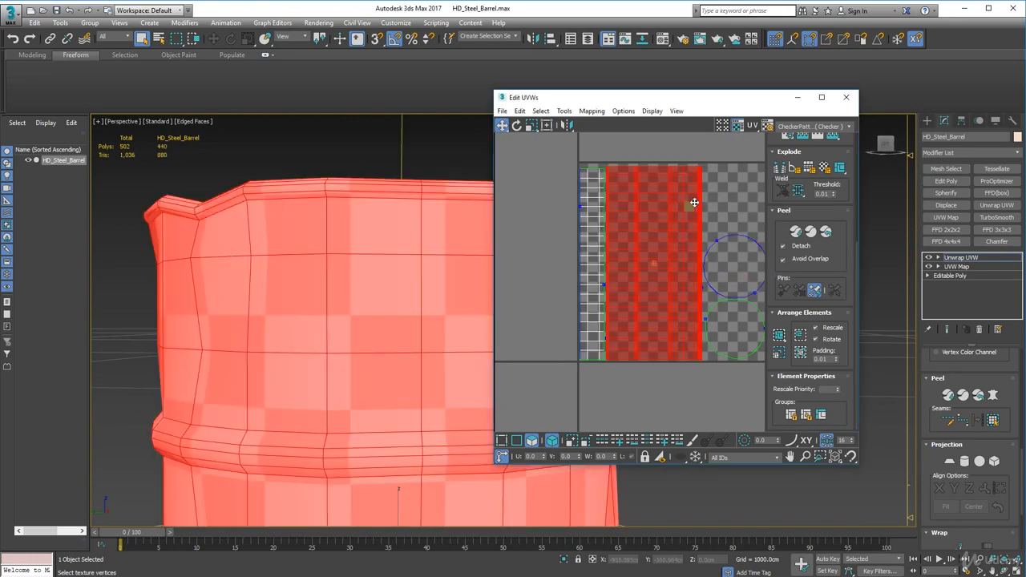
left_click(708, 207)
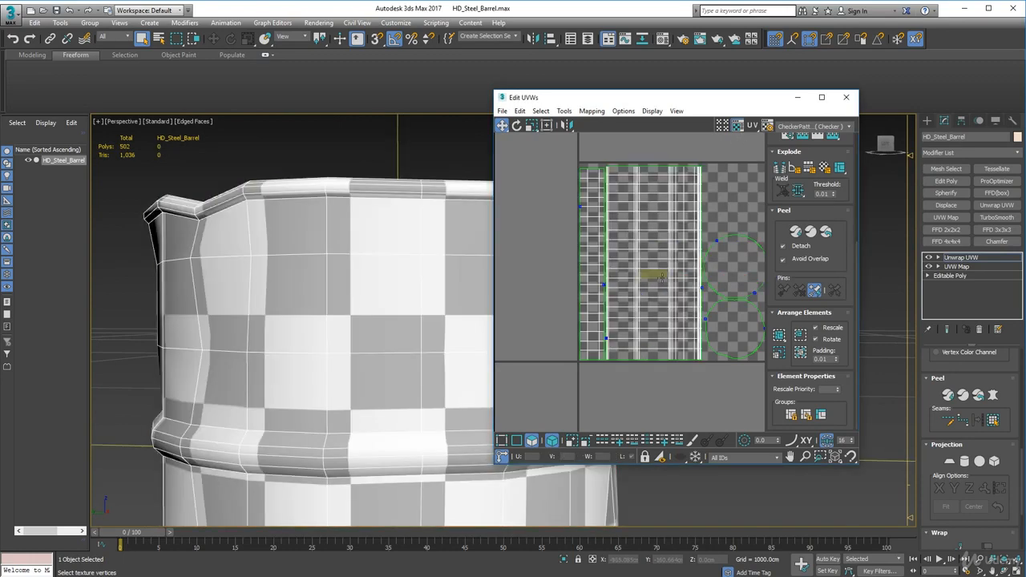
left_click(532, 442)
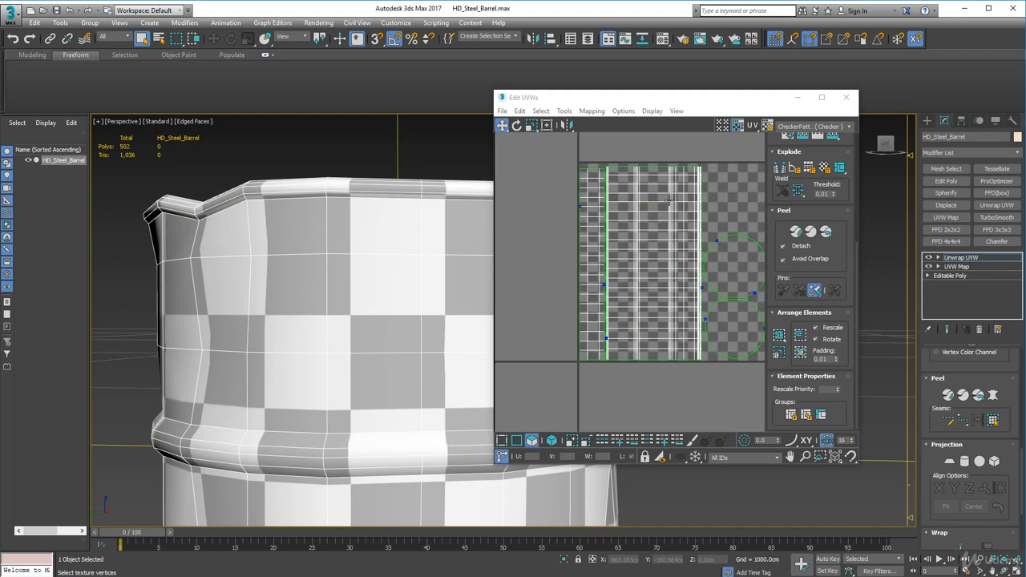
left_click(696, 207)
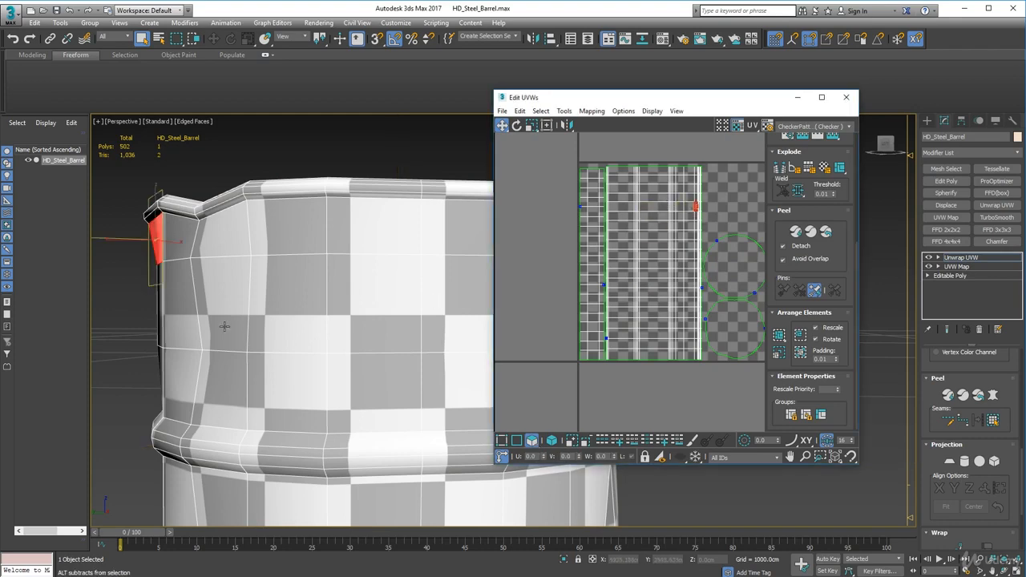
middle_click_drag(219, 328, 453, 337, "alt")
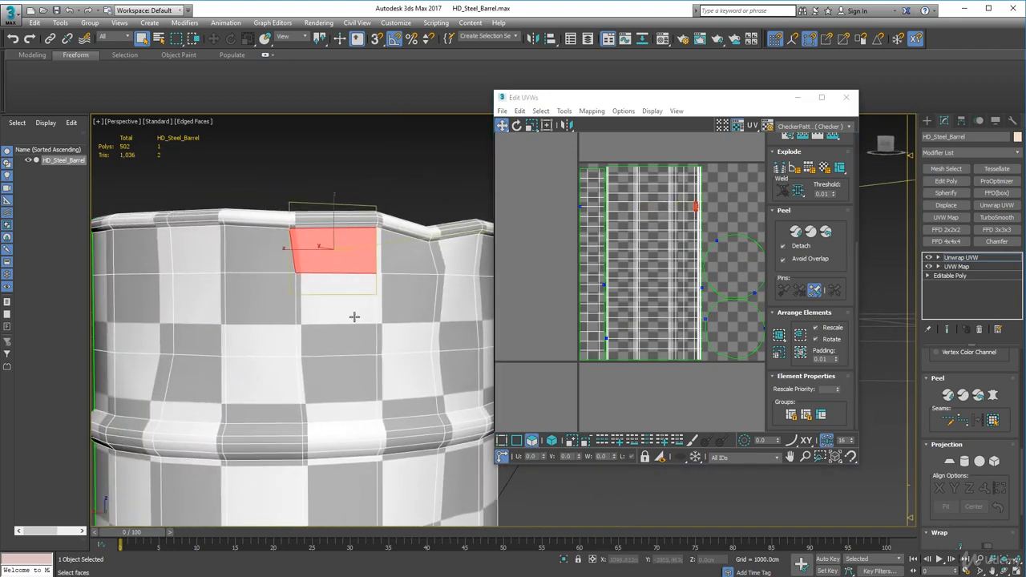
middle_click_drag(716, 215, 628, 219)
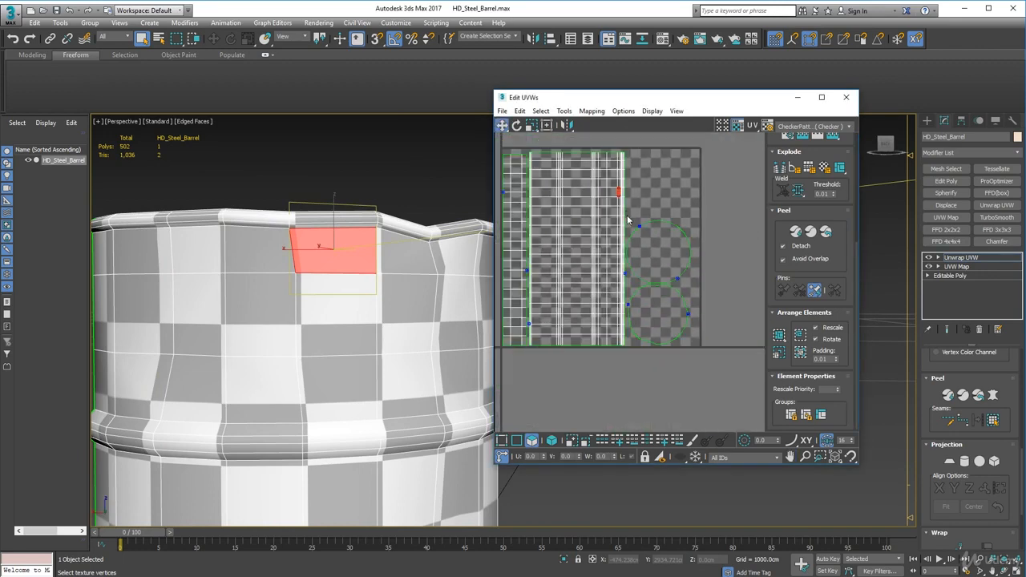
Move the lid and bottom disc shells horizontally away from the outer wall shell to leave a gap beside it
left_click(646, 257)
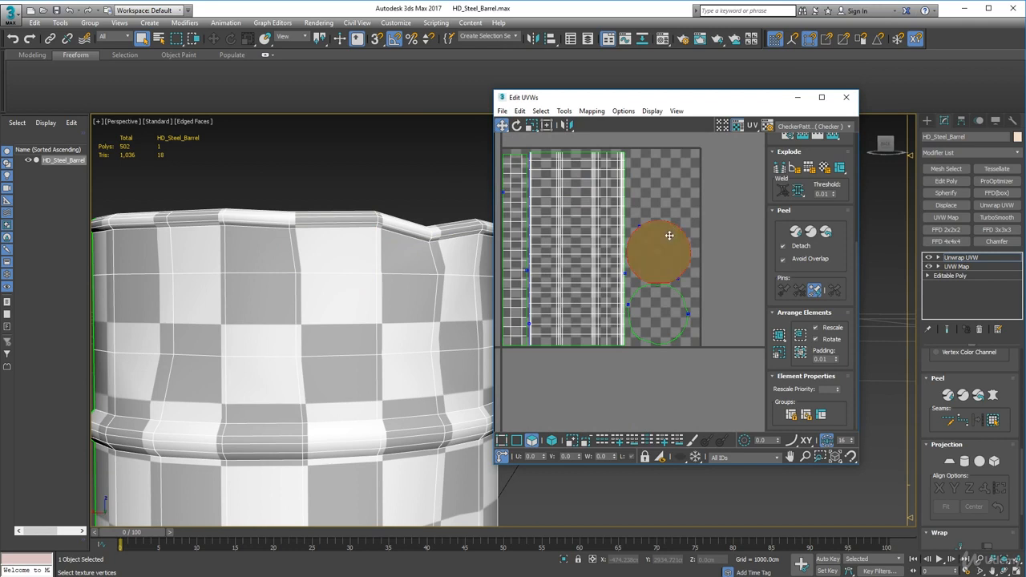
left_click_drag(669, 236, 693, 231)
left_click_drag(652, 305, 680, 304)
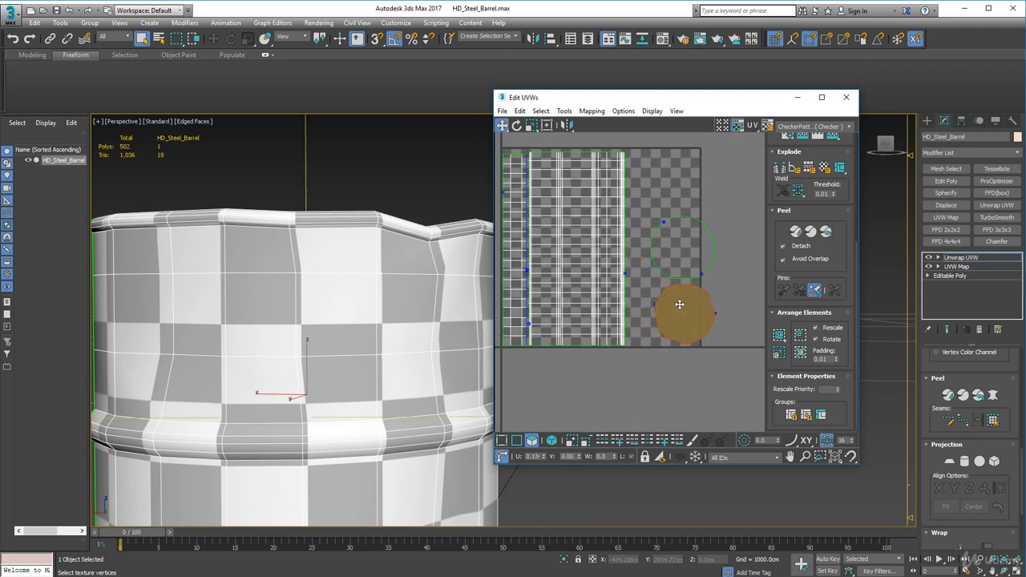
Select the top rim's vertex columns at the outer wall shell's edge and shift them horizontally outward to enlarge the faces just below the rim
left_click(502, 440)
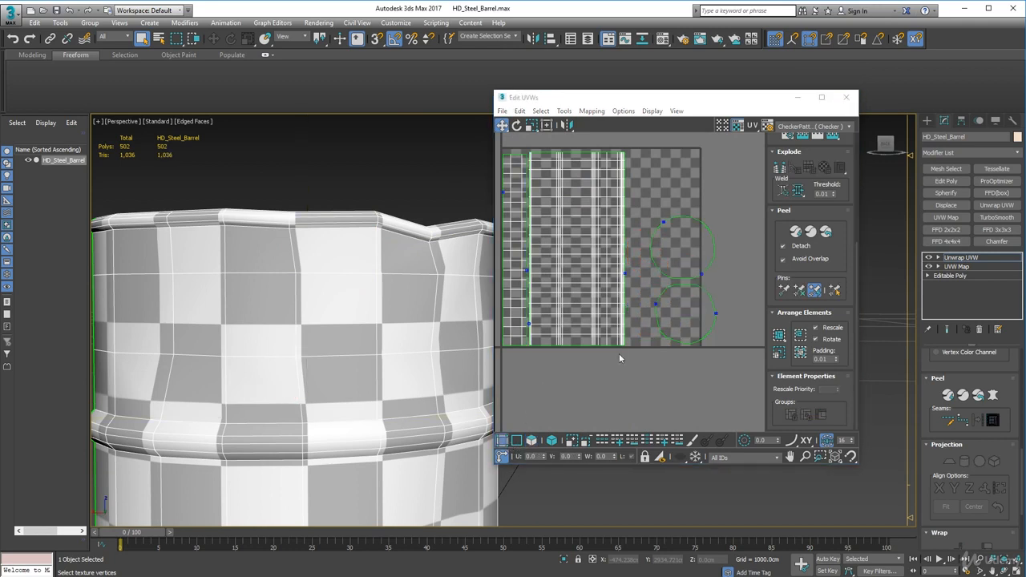
left_click_drag(630, 135, 624, 134)
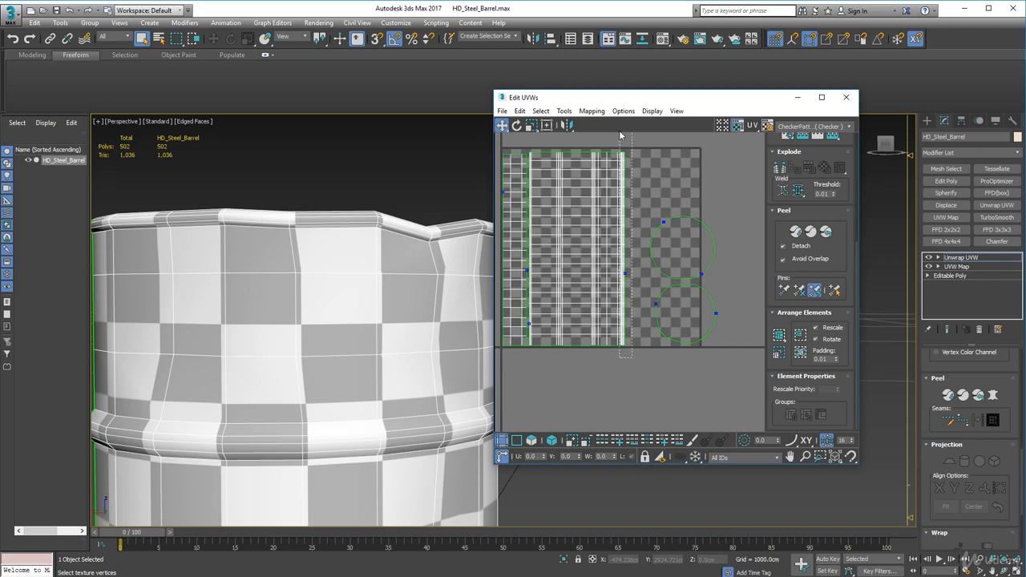
scroll(633, 186, "up", 3)
scroll(632, 186, "up", 2)
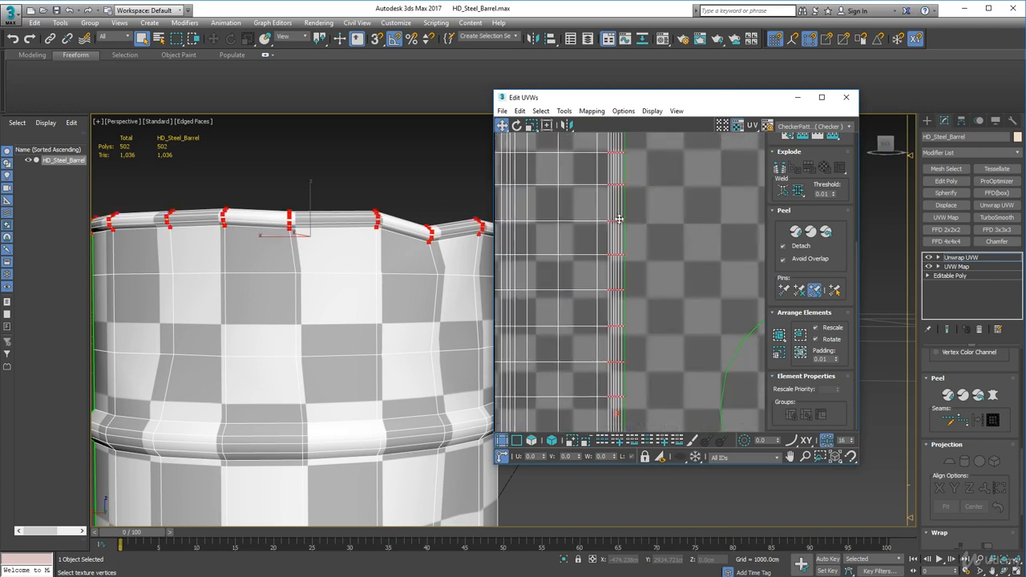
left_click_drag(501, 126, 503, 140)
left_click_drag(616, 184, 629, 185)
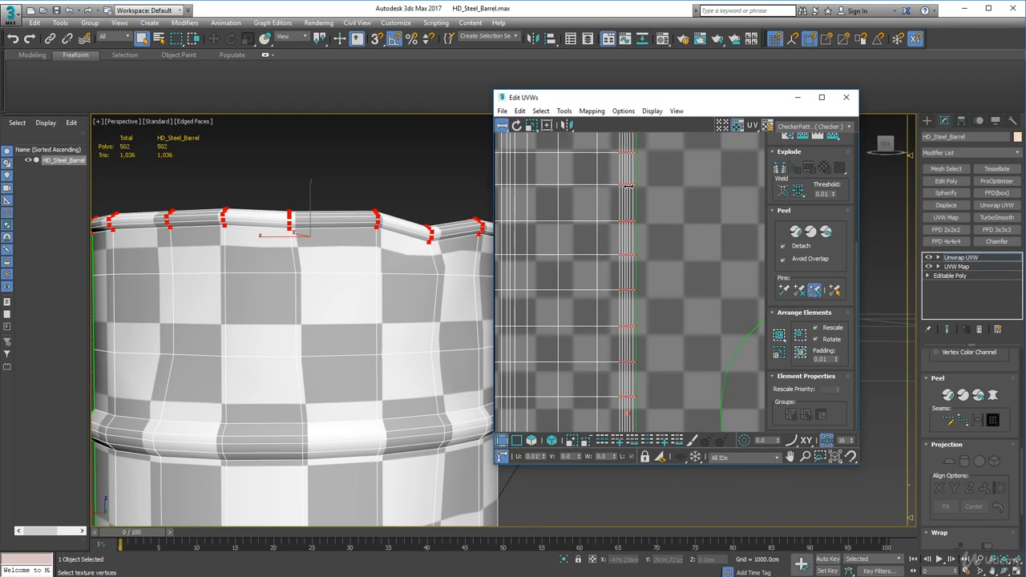
Examine the checker pattern around the barrel's top rim, inside wall and ring bands
middle_click_drag(403, 251, 344, 252, "alt")
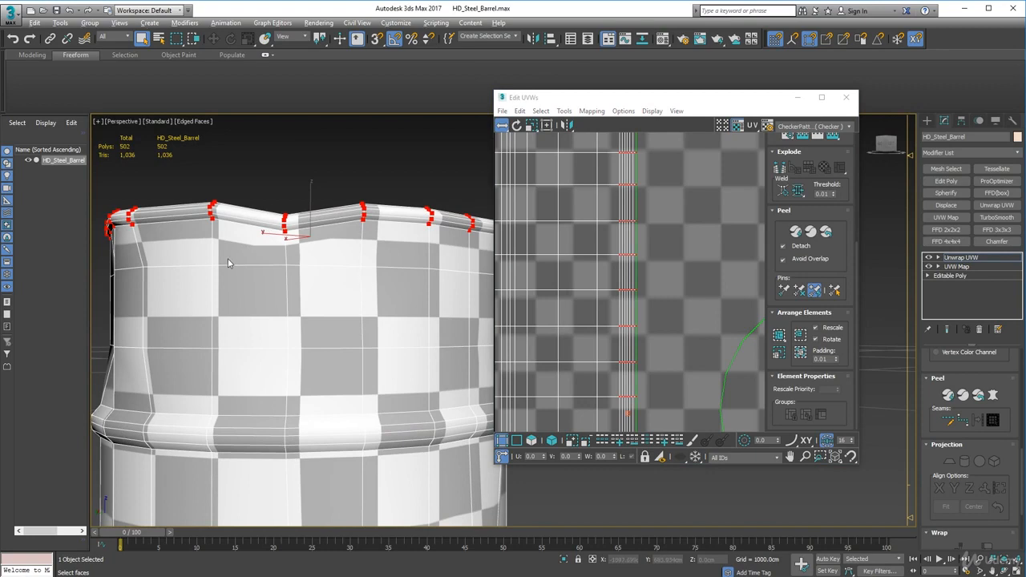
middle_click_drag(228, 263, 422, 269, "alt")
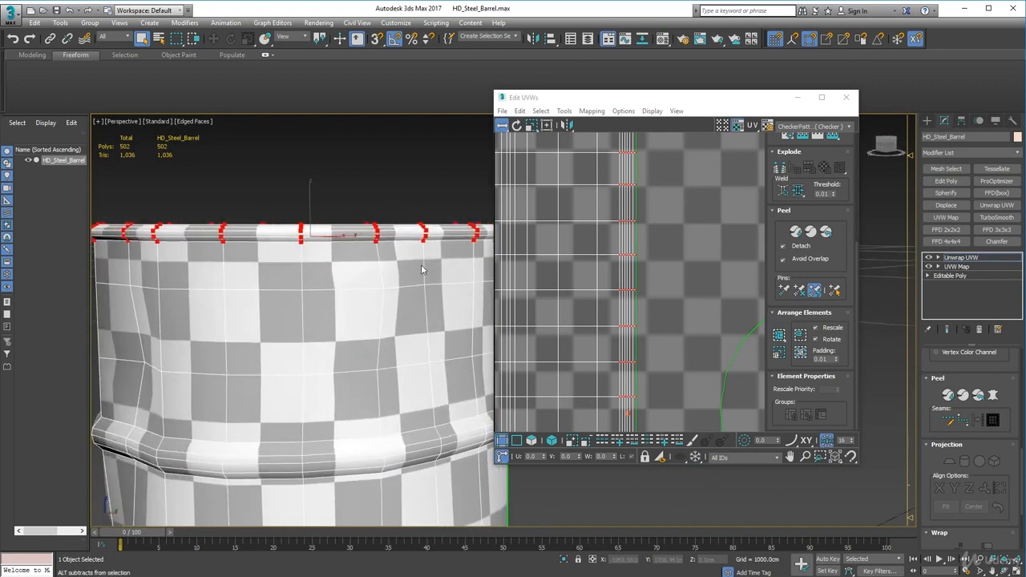
scroll(380, 271, "down", 4)
scroll(387, 251, "down", 3)
middle_click_drag(417, 359, 415, 333, "alt")
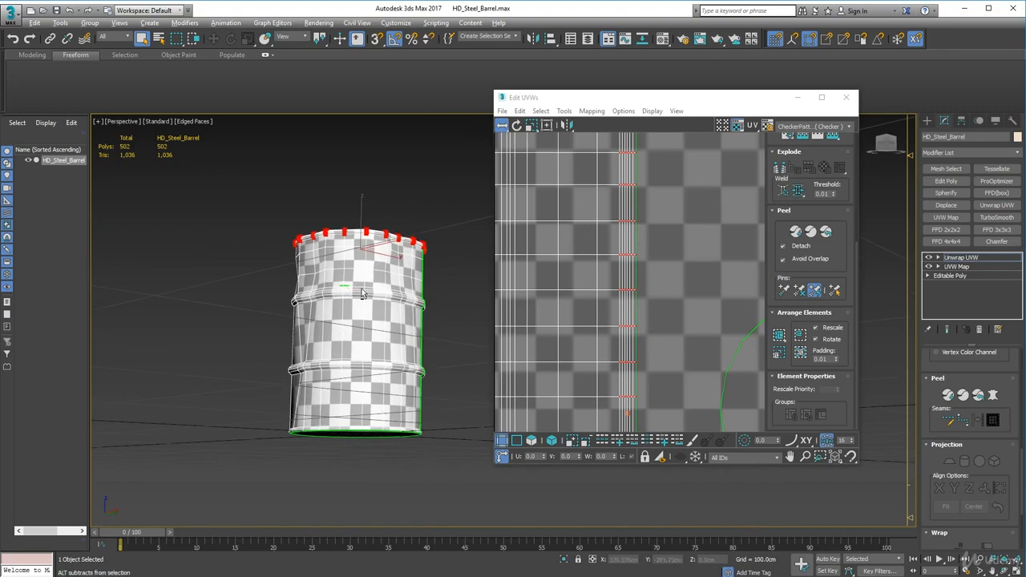
middle_click_drag(362, 293, 285, 268, "alt")
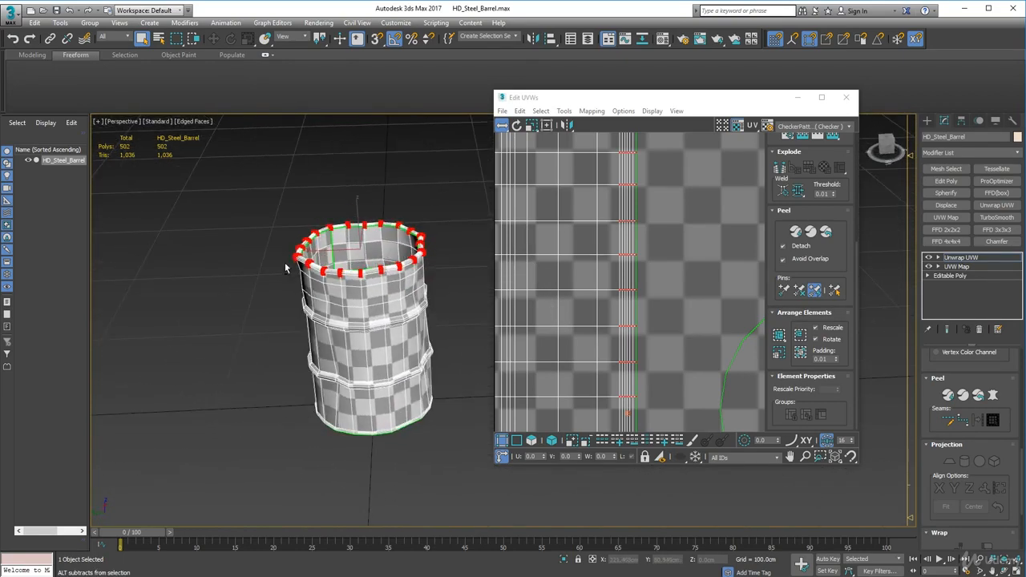
scroll(289, 257, "up", 8)
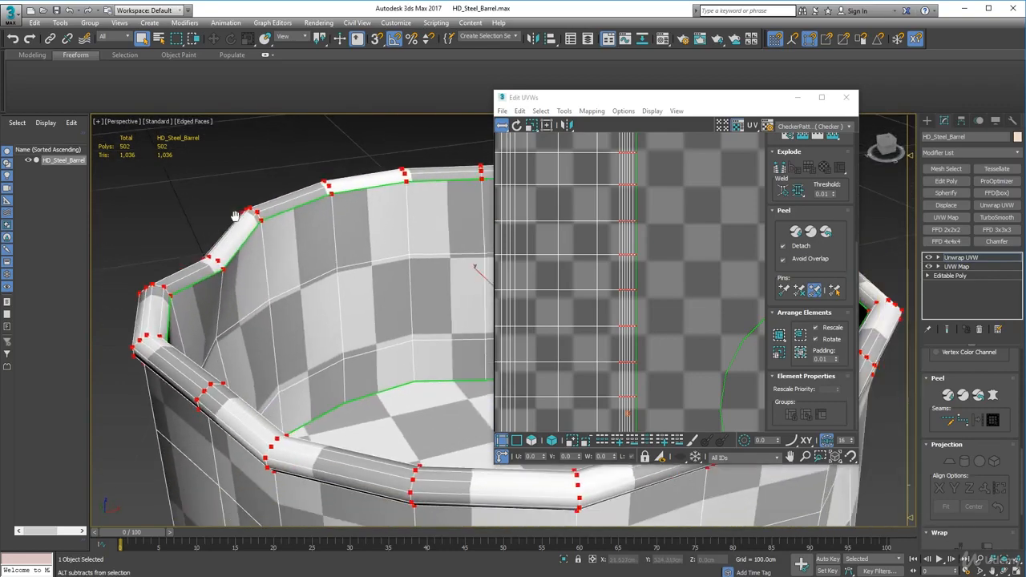
mouse_move(235, 216)
middle_mouse_down()
mouse_move(160, 210)
mouse_move(153, 244)
mouse_move(218, 237)
mouse_move(239, 215)
middle_mouse_up()
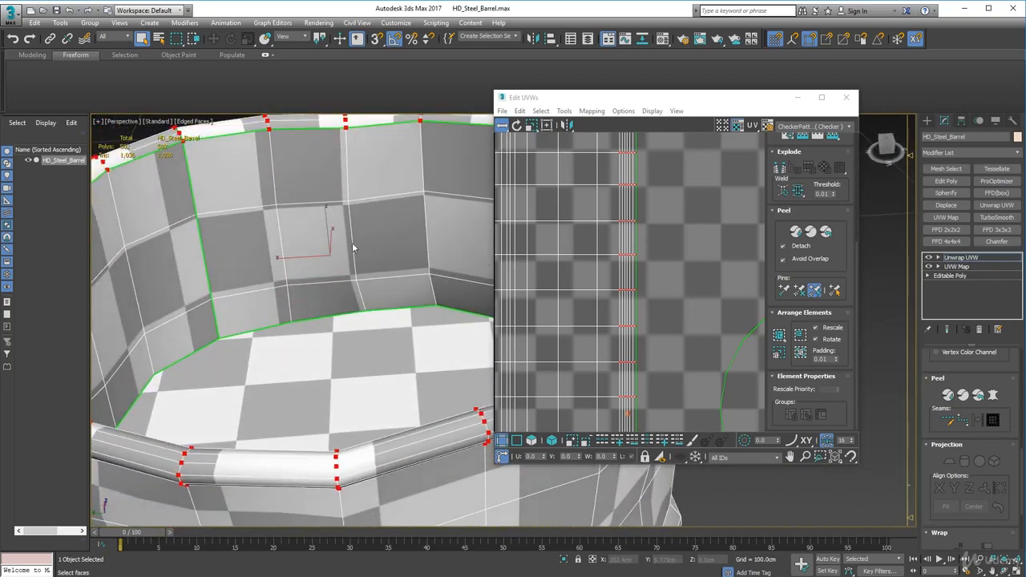
scroll(327, 252, "down", 8)
middle_click_drag(374, 282, 319, 296, "alt")
scroll(319, 296, "up", 8)
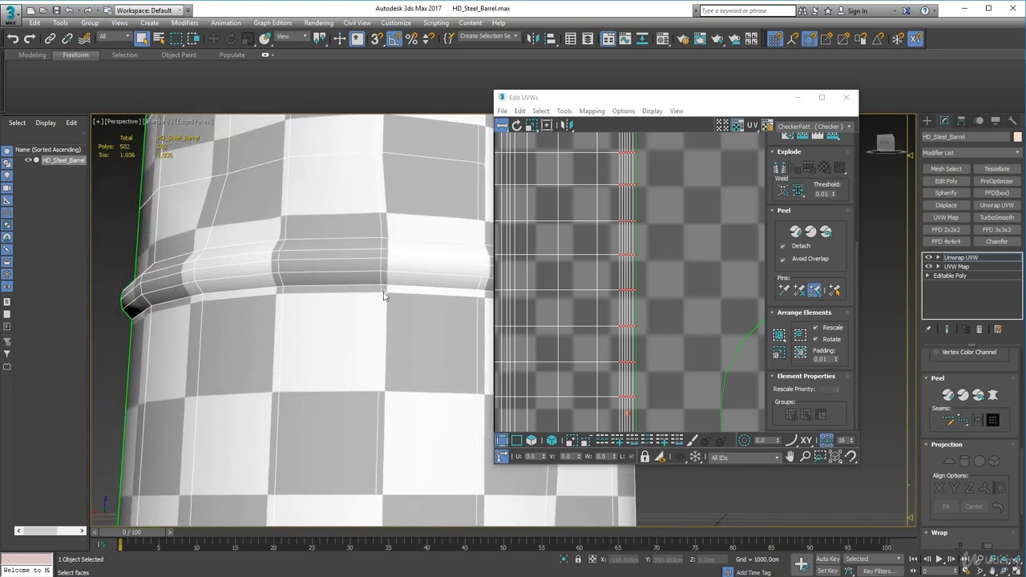
middle_click_drag(352, 240, 387, 294, "alt")
scroll(551, 277, "down", 2)
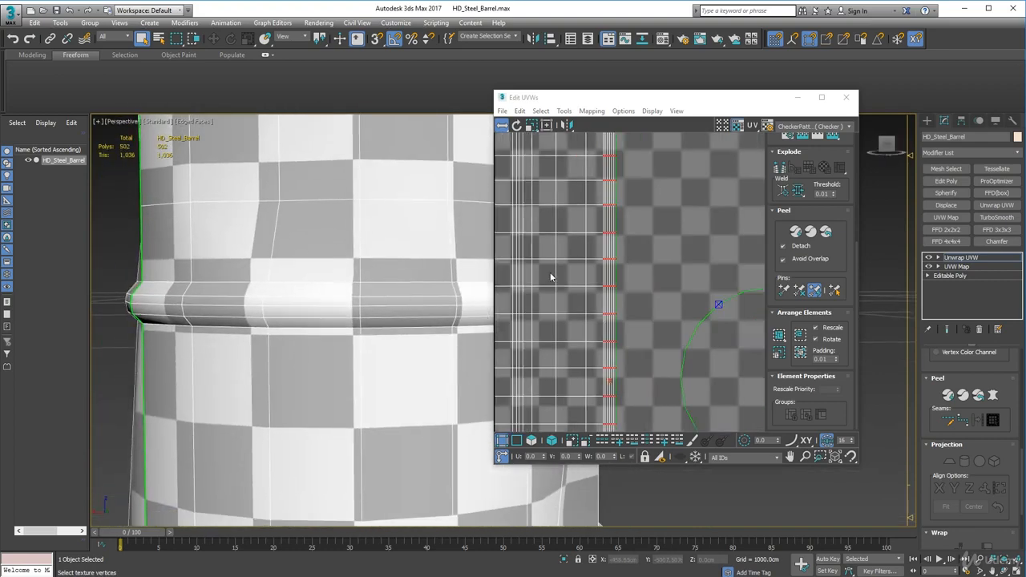
Select single vertices along the upper band's top edge on the barrel to locate their column in the UV layout
middle_click_drag(550, 276, 563, 262)
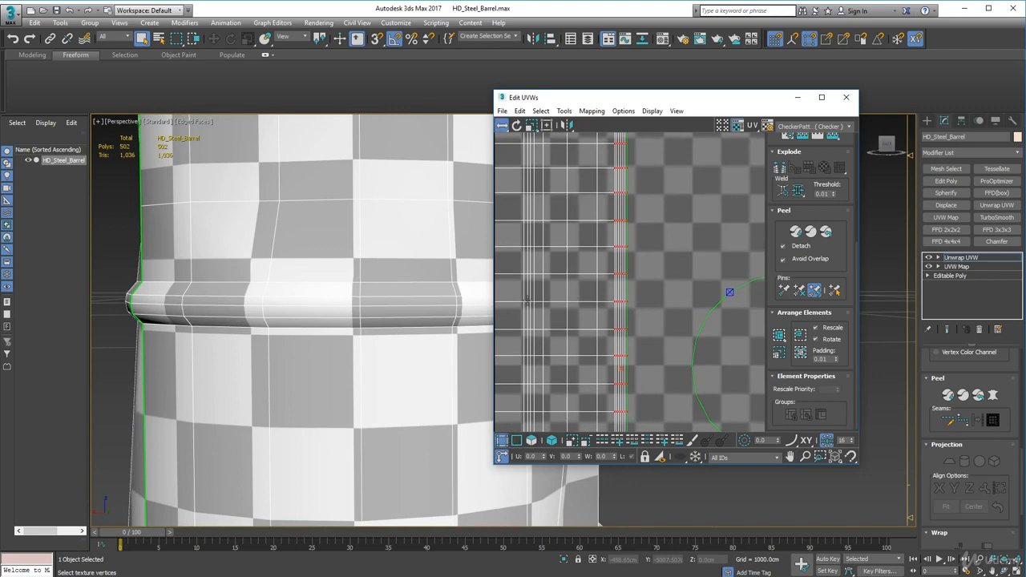
left_click(545, 304)
scroll(418, 300, "down", 2)
scroll(399, 295, "up", 5)
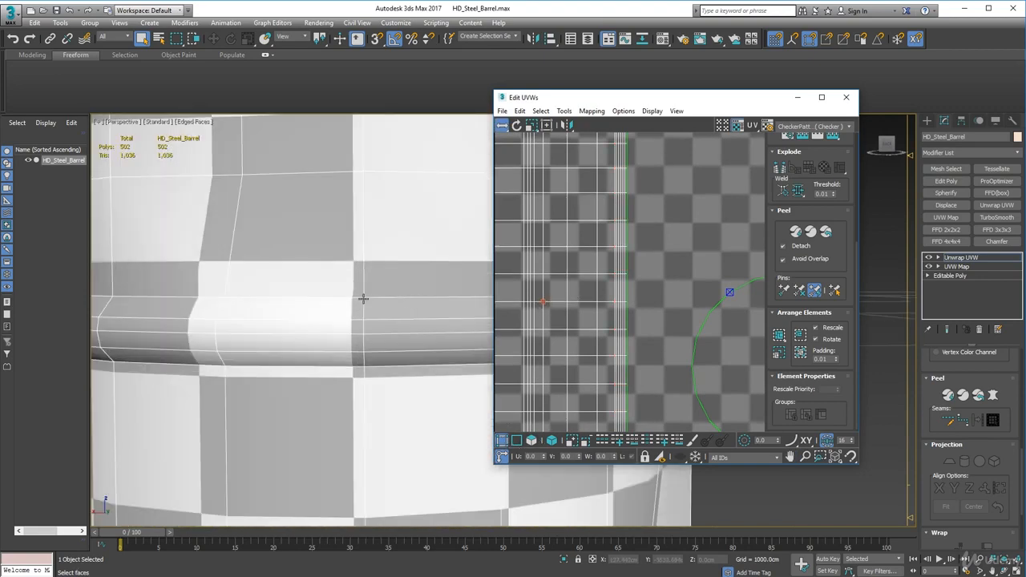
left_click(363, 298)
middle_click_drag(561, 282, 573, 319)
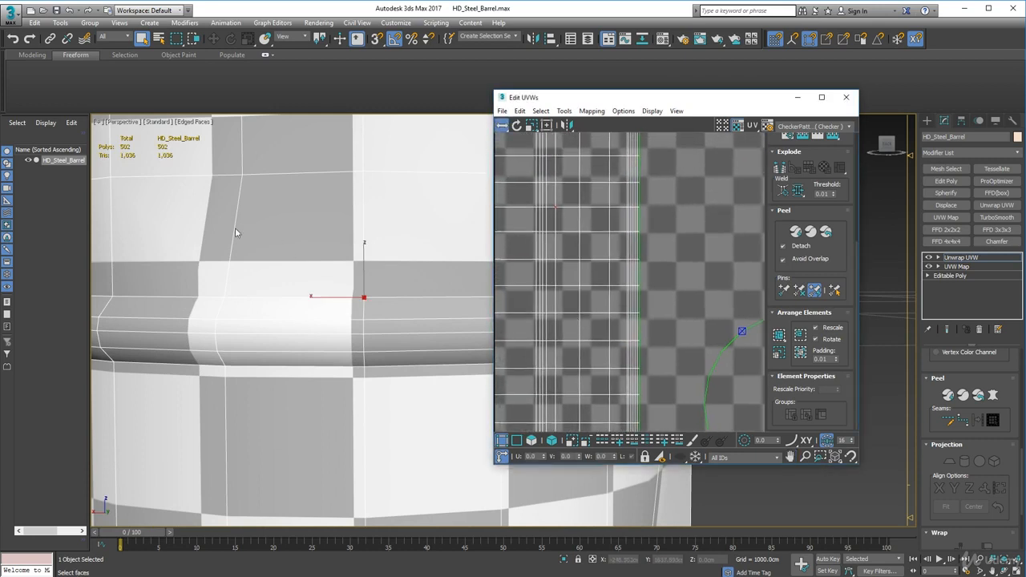
left_click(223, 298)
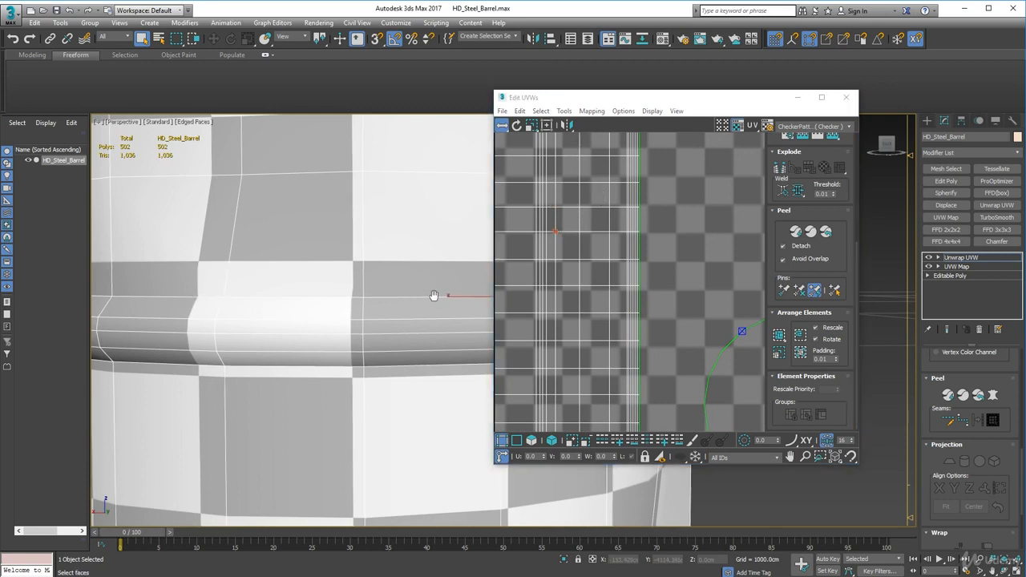
Try to shift the selected upper-band vertex horizontally in the UV layout, and undo the move
scroll(321, 289, "down", 5)
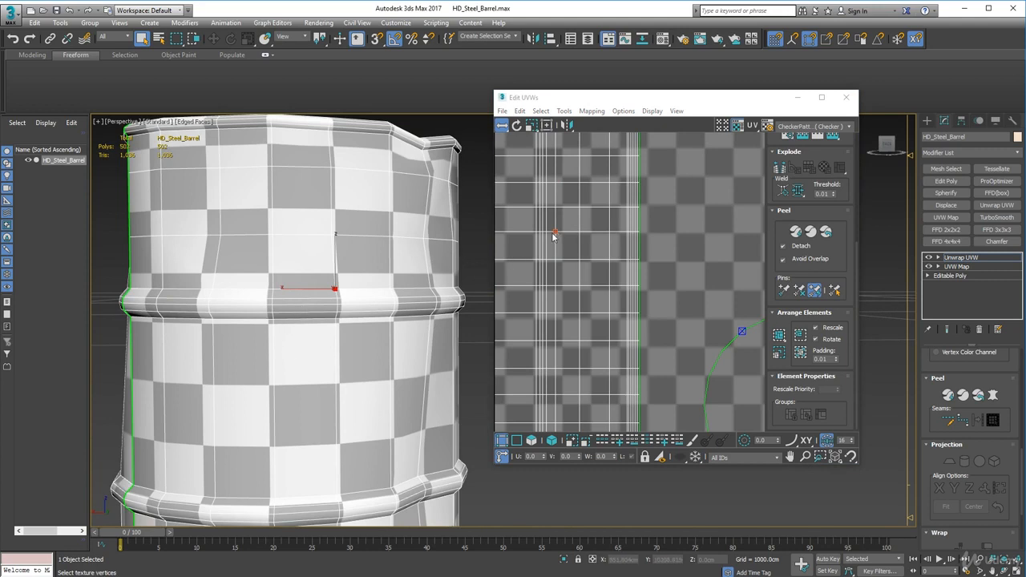
left_click_drag(554, 232, 550, 232)
key("ctrl+z")
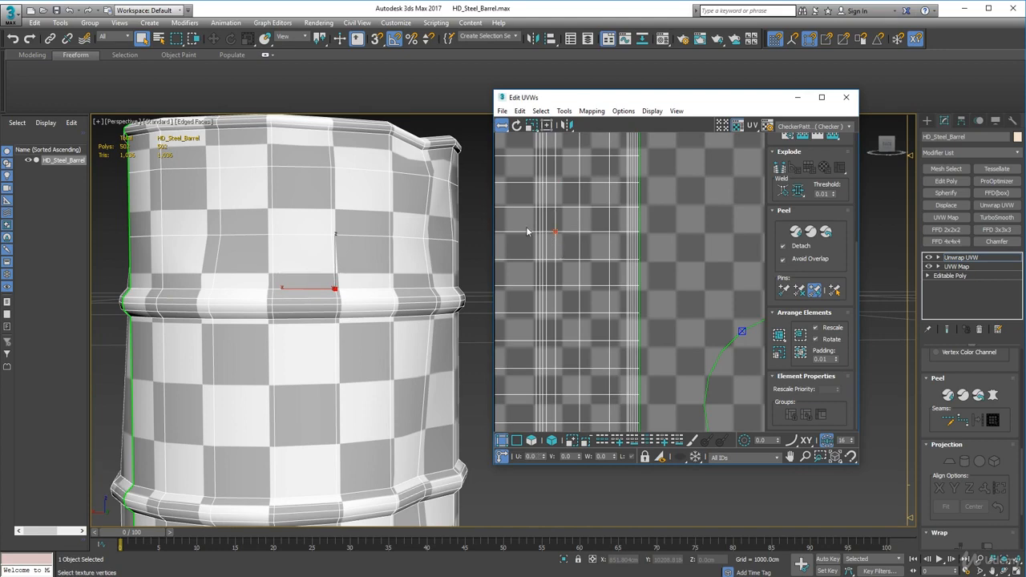
Select all outer-wall UV vertices from the upper band's top edge to the rim and shift them horizontally toward the band to even out the checkers
scroll(580, 250, "down", 4)
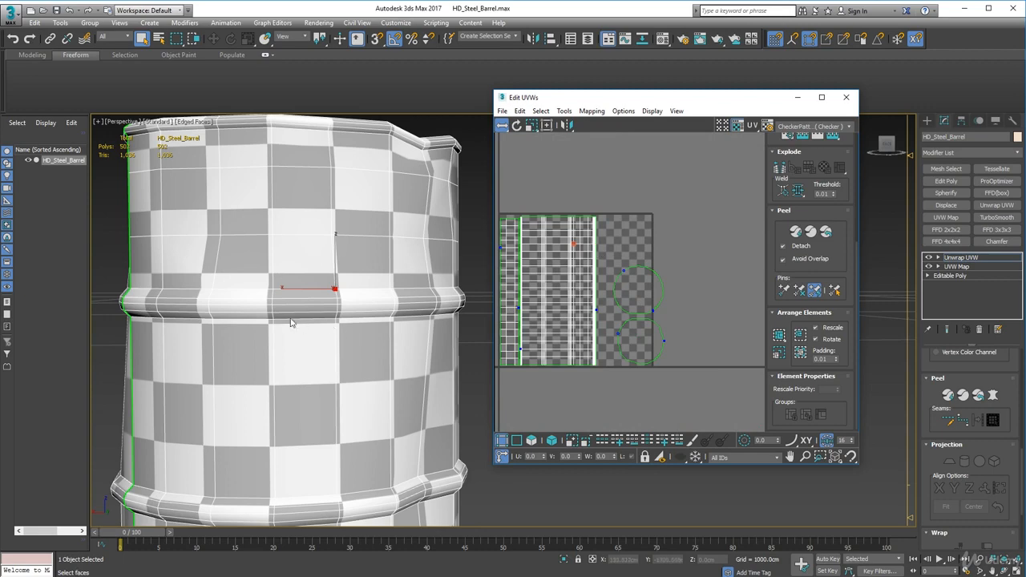
scroll(291, 303, "up", 6)
middle_click_drag(328, 325, 341, 297, "alt")
scroll(585, 302, "up", 3)
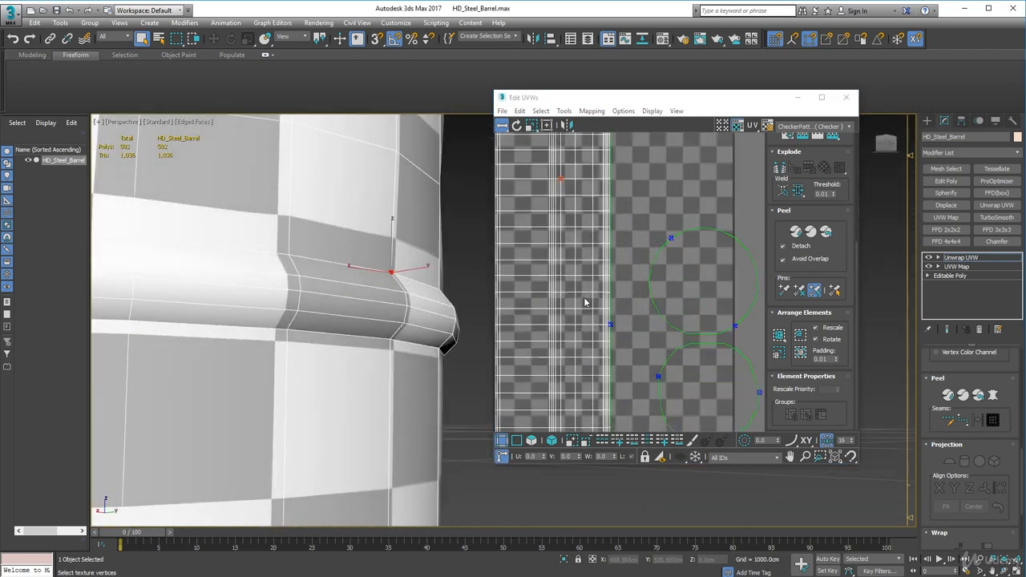
scroll(586, 302, "up", 4)
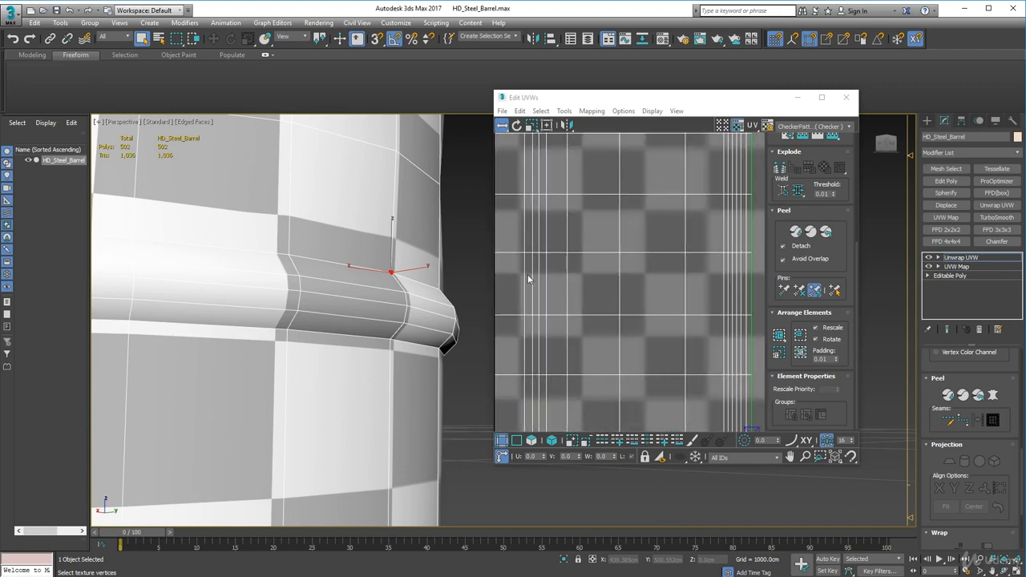
scroll(528, 279, "down", 7)
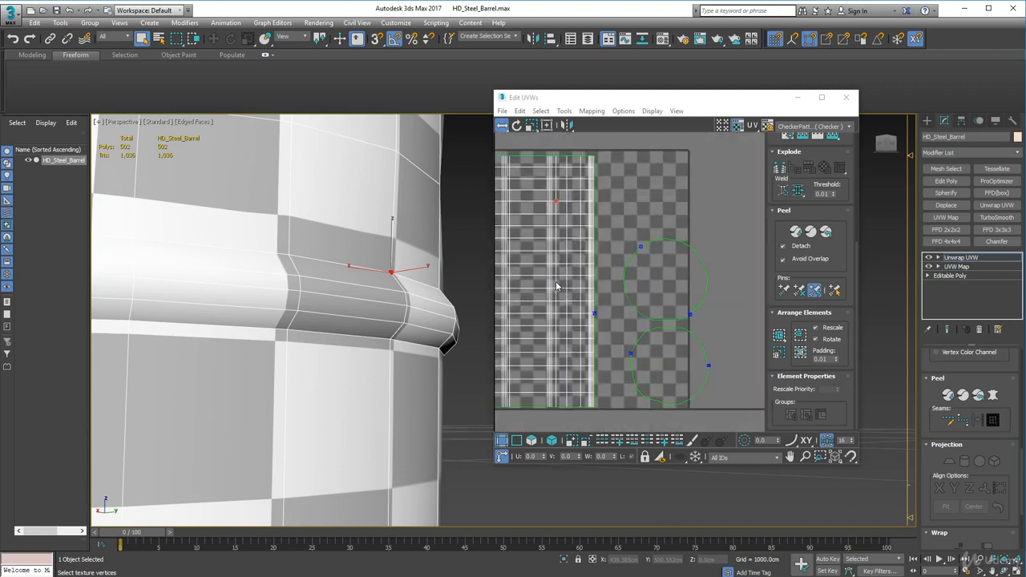
left_click_drag(605, 418, 555, 152)
scroll(555, 160, "up", 5)
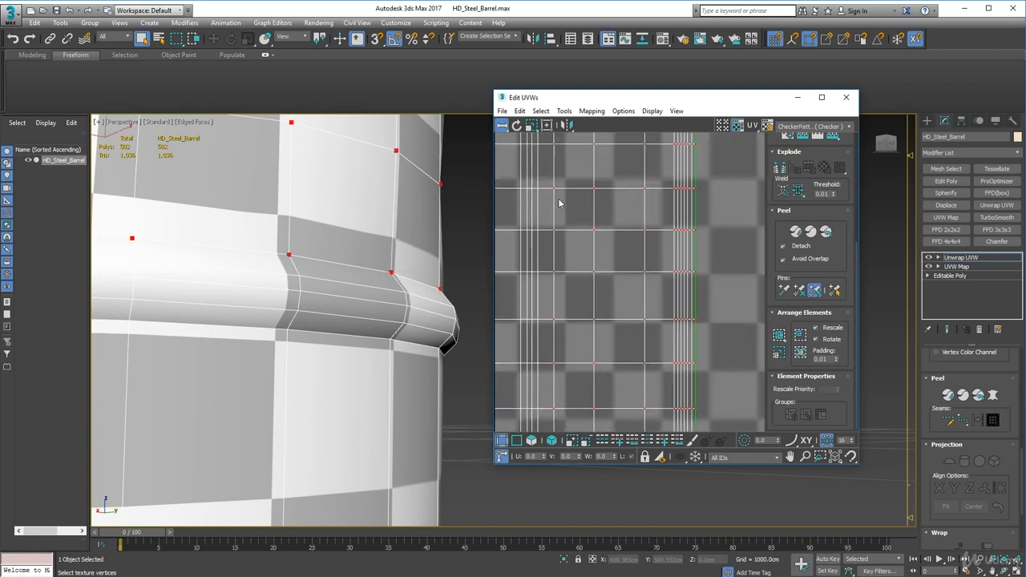
middle_click_drag(427, 292, 417, 298, "alt")
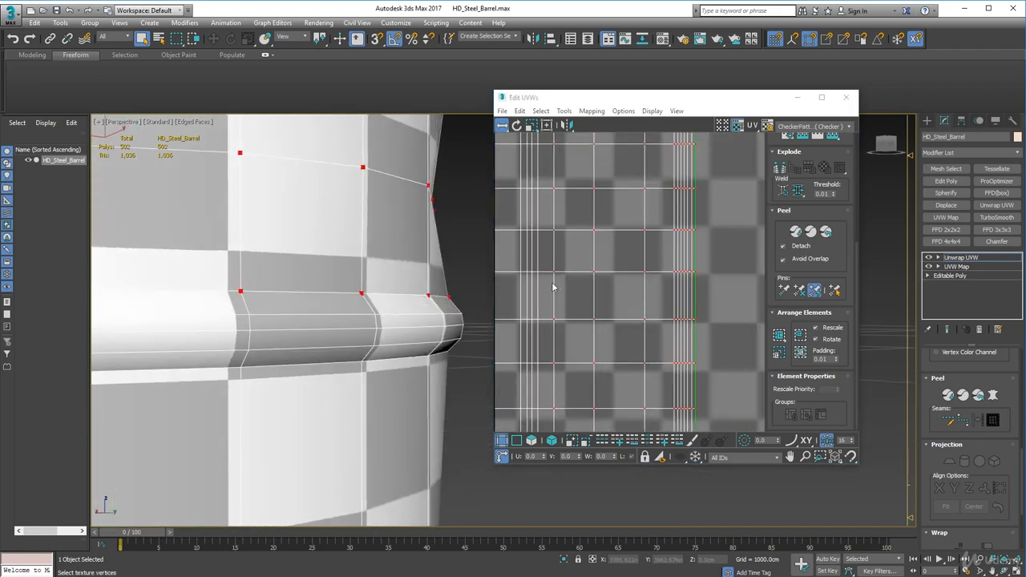
left_click_drag(553, 271, 543, 272)
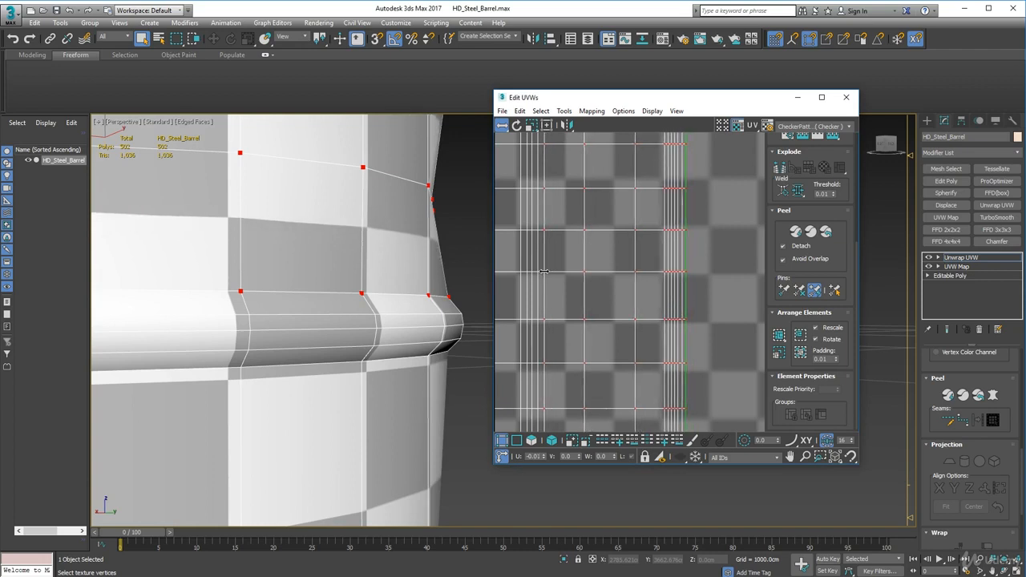
scroll(390, 325, "down", 5)
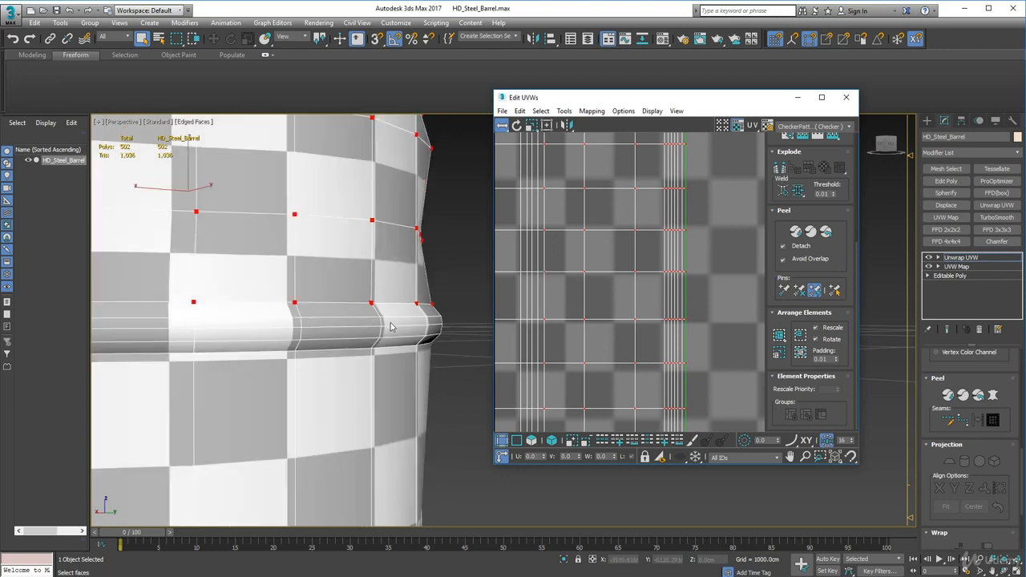
middle_click_drag(388, 324, 342, 331, "alt")
scroll(340, 325, "up", 10)
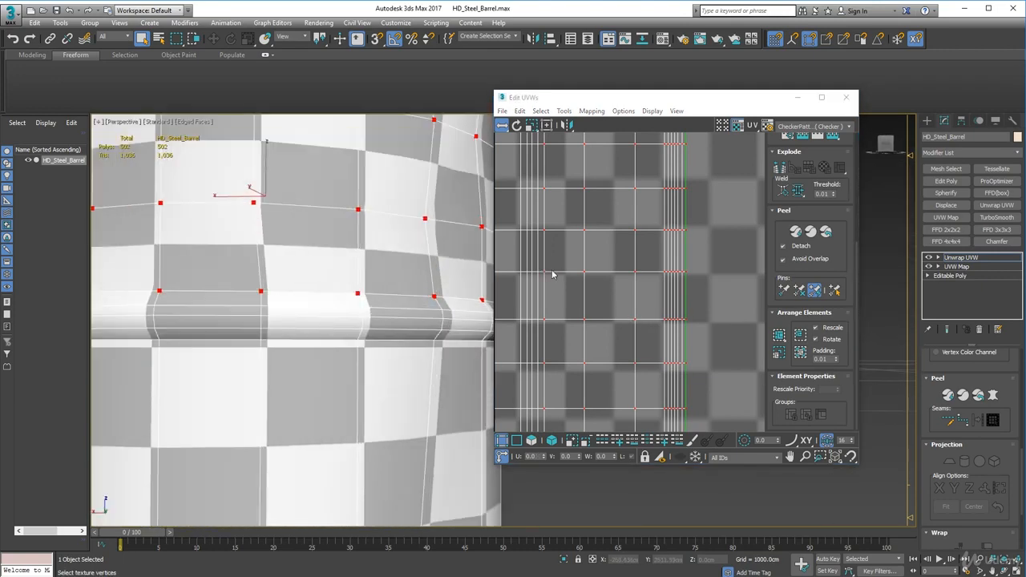
left_click_drag(545, 272, 546, 273)
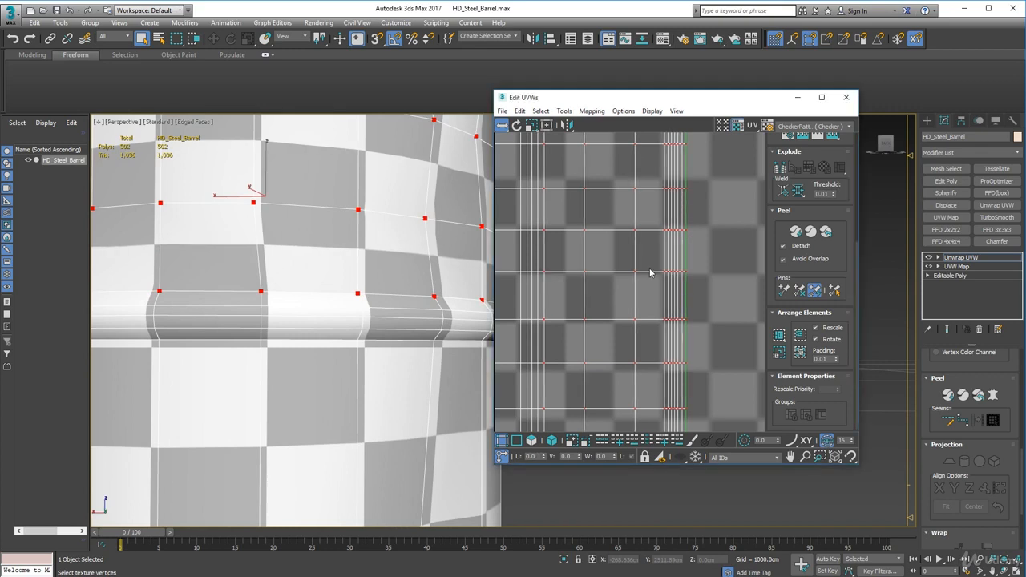
Examine the checker pattern over the whole barrel, including its underside, and review the overall UV layout
scroll(294, 227, "down", 10)
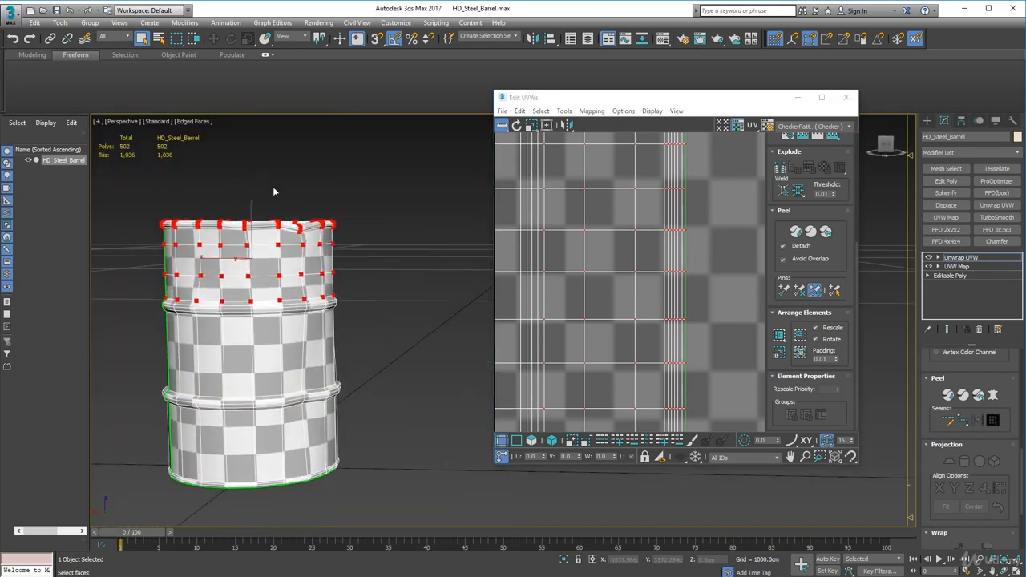
mouse_move(264, 275)
middle_mouse_down("alt")
mouse_move(278, 305)
mouse_move(277, 268)
middle_mouse_up("alt")
middle_click_drag(561, 270, 726, 250)
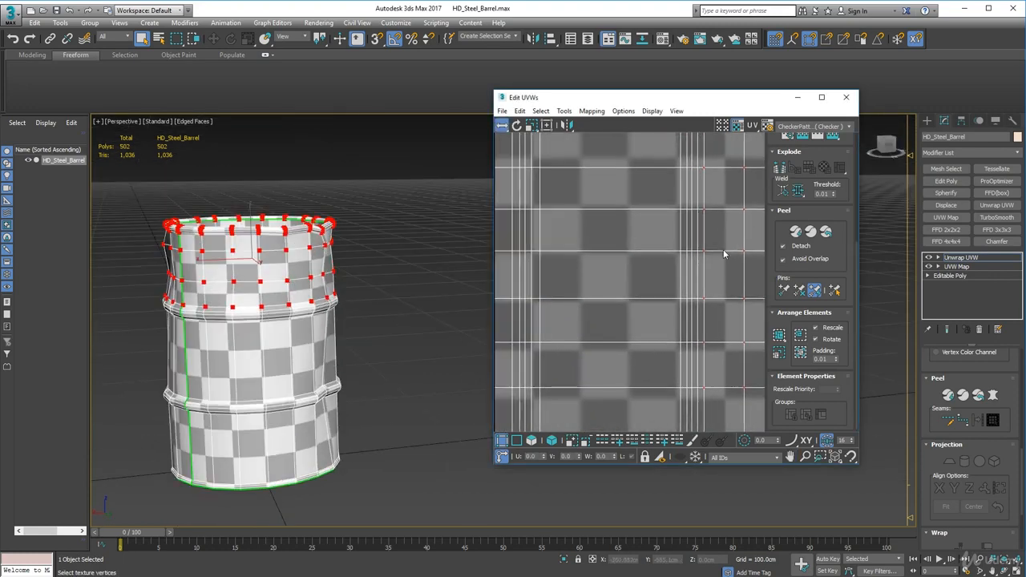
middle_click_drag(337, 419, 271, 404, "alt")
scroll(271, 403, "up", 6)
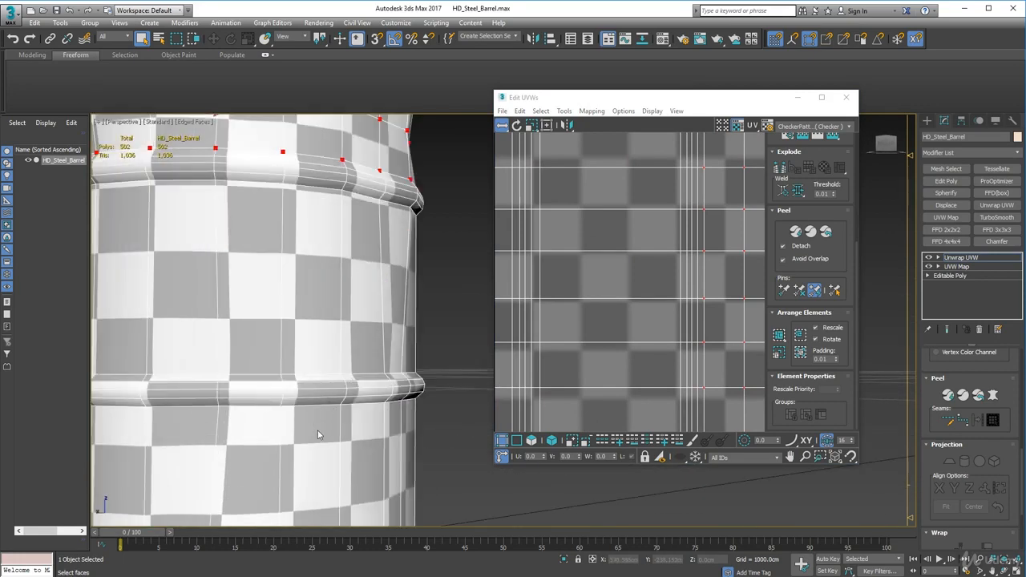
scroll(303, 369, "down", 10)
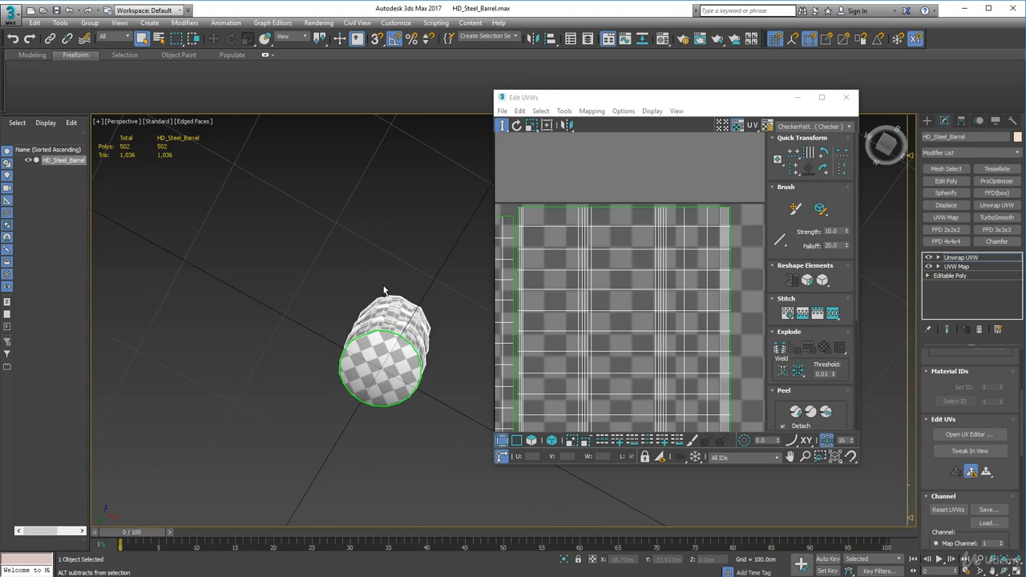
middle_click_drag(384, 290, 380, 385, "alt")
middle_click_drag(672, 221, 667, 238)
scroll(670, 254, "down", 5)
middle_click_drag(648, 338, 611, 305)
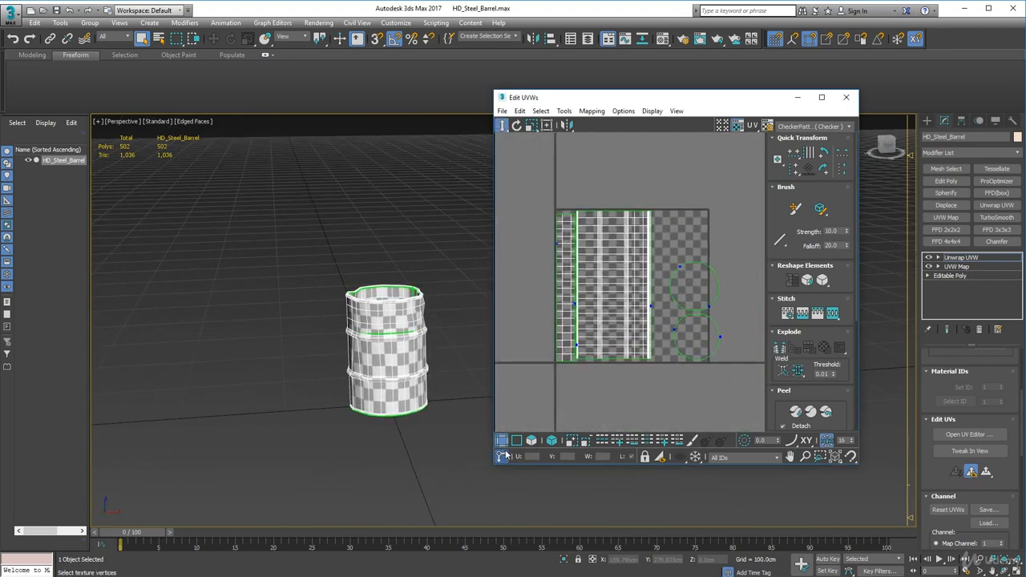
Move both disc shells horizontally in the UV layout so they sit close beside the outer-wall shell, then deselect them
left_click(552, 440)
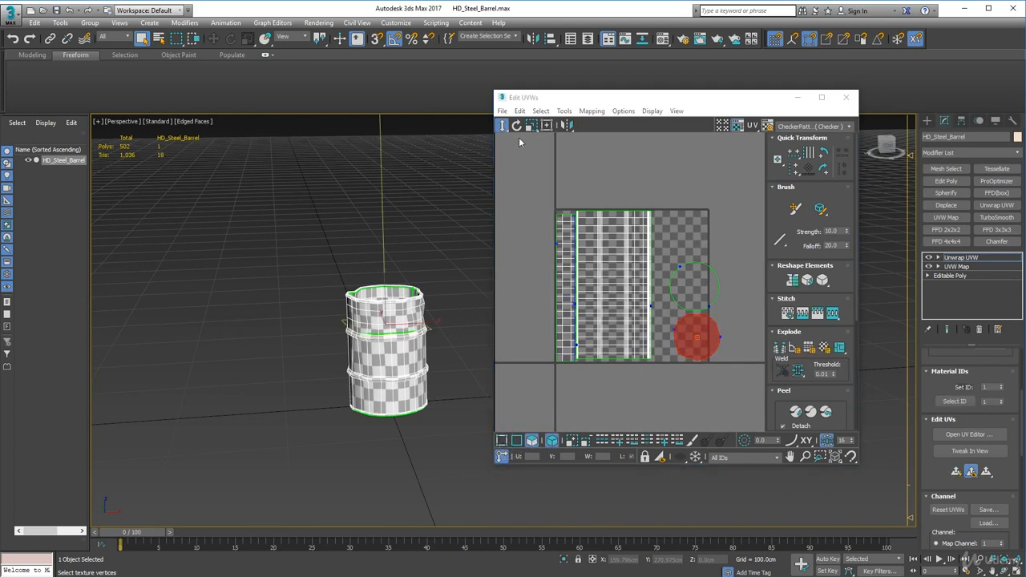
left_click(502, 97)
left_click_drag(701, 350, 682, 348)
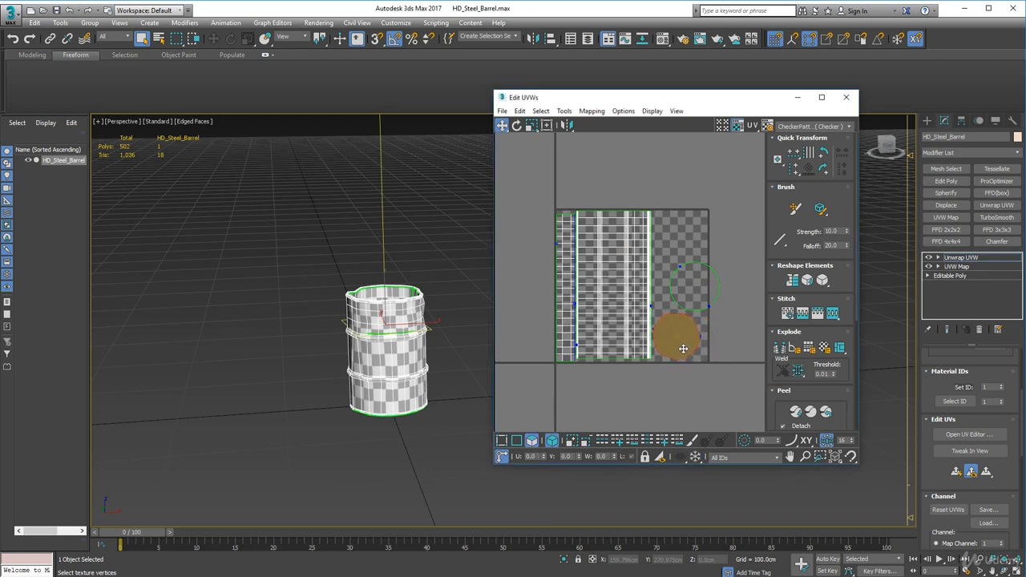
left_click_drag(691, 286, 673, 286)
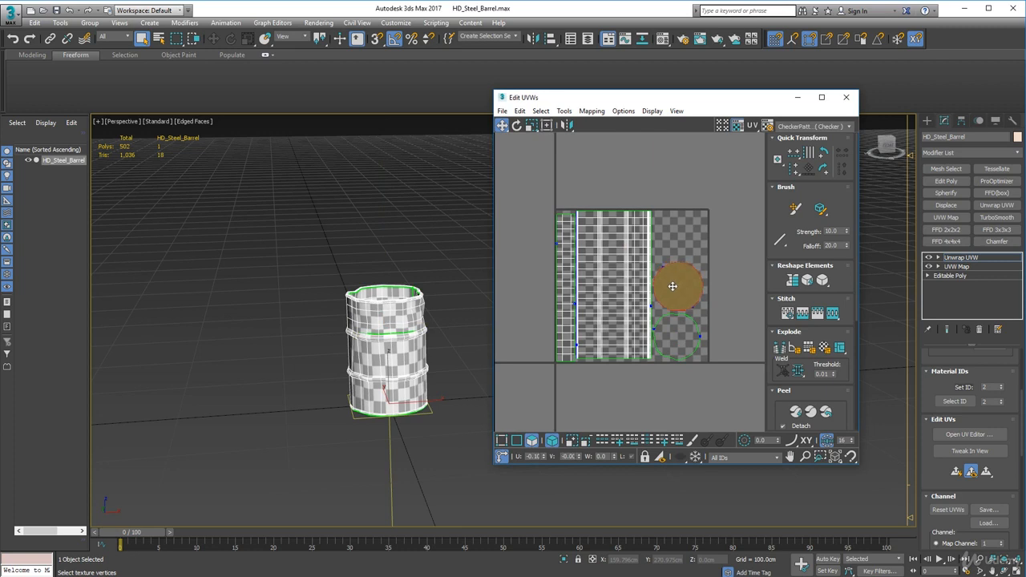
left_click(745, 242)
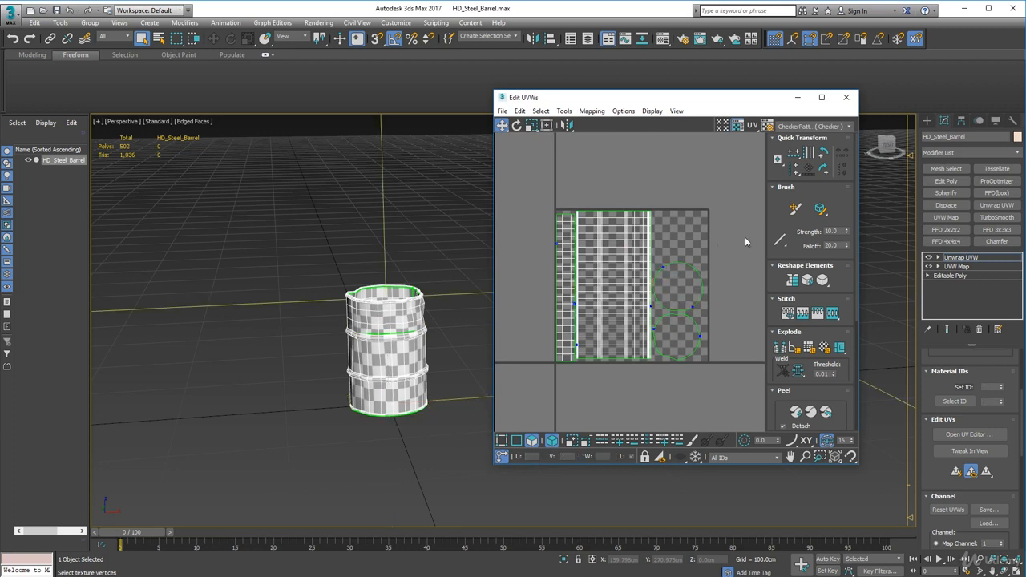
Nudge the outer-wall shell and the inner-wall shell slightly downward to adjust their margins inside the UV tile
left_click(612, 314)
left_click_drag(613, 314, 613, 318)
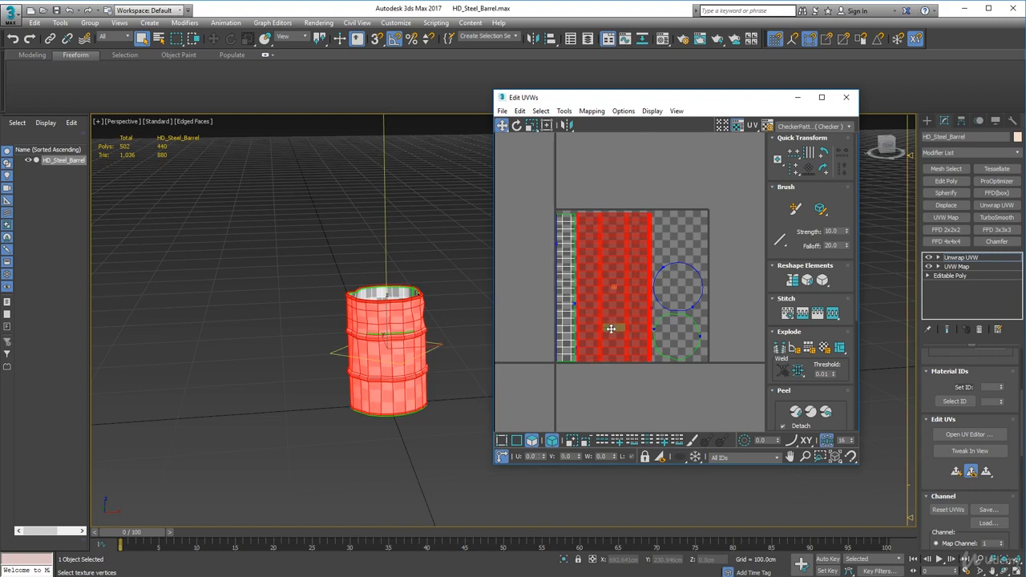
scroll(608, 350, "up", 3)
scroll(608, 351, "down", 3)
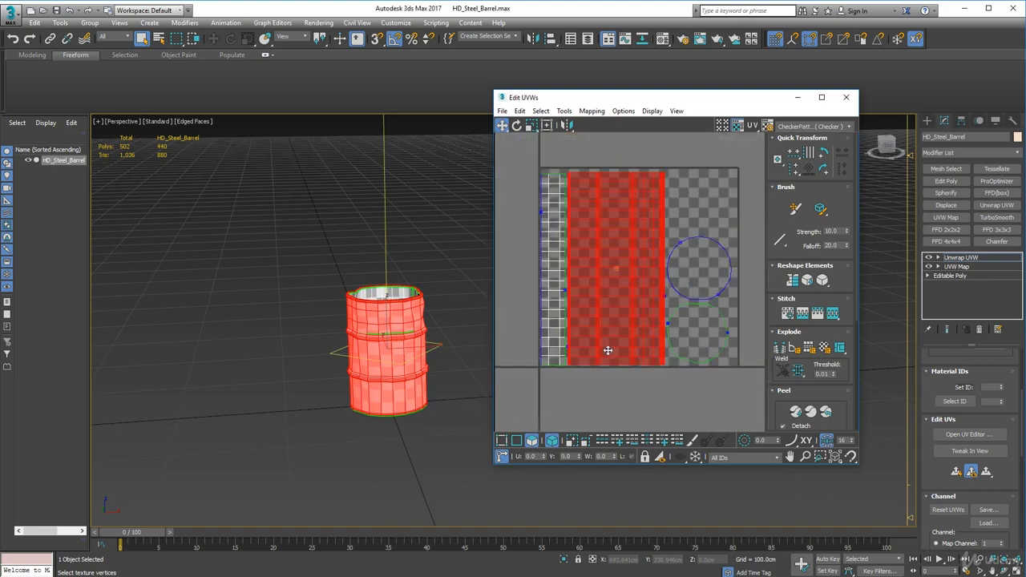
left_click(561, 351)
scroll(562, 352, "up", 5)
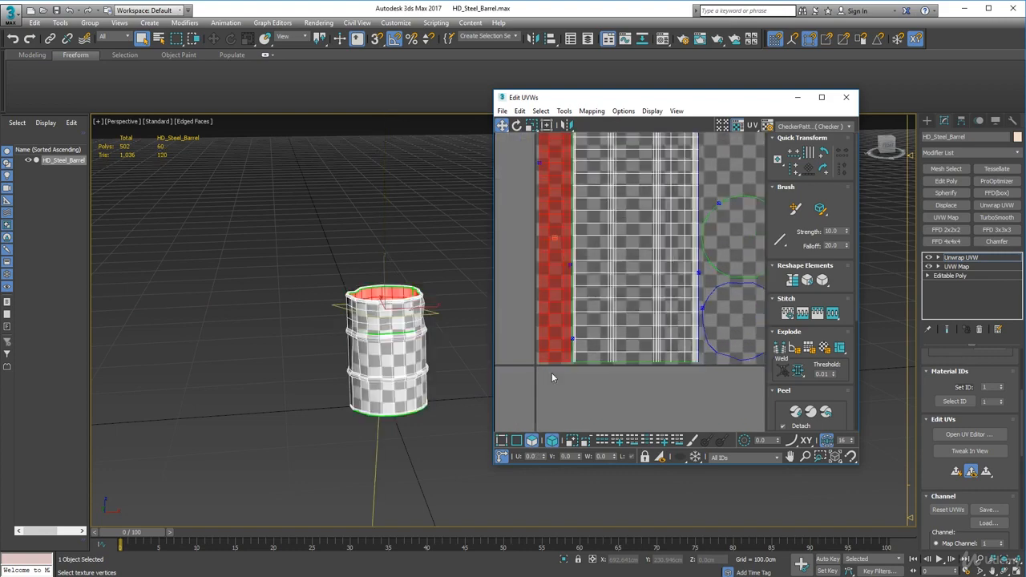
left_click_drag(548, 332, 545, 333)
scroll(609, 348, "down", 4)
middle_click_drag(691, 344, 609, 395)
scroll(612, 347, "down", 2)
scroll(610, 347, "down", 1)
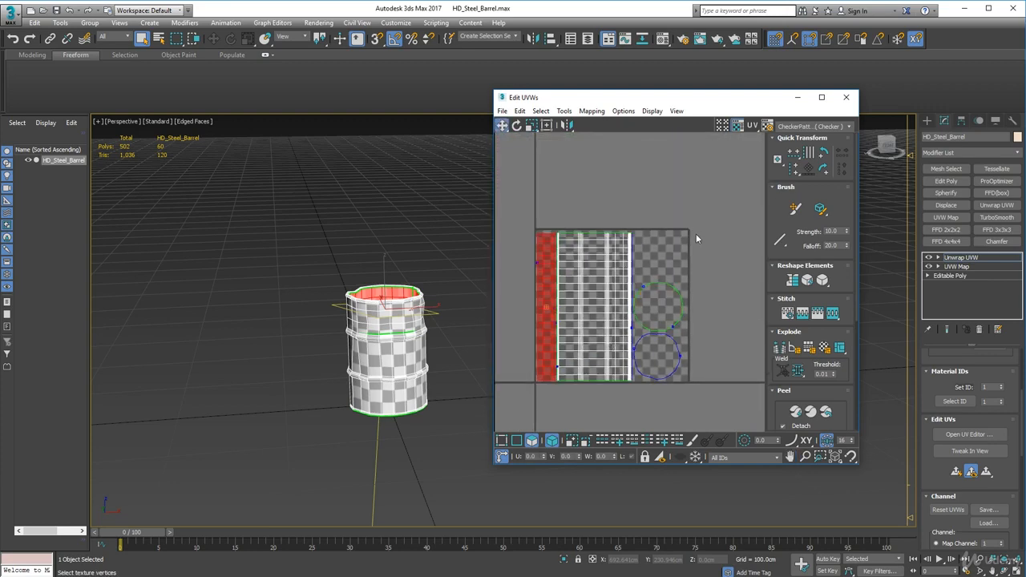
Deselect the shells and examine the spacing between them, their upper edges and the checker pattern on the barrel
left_click(663, 269)
scroll(645, 276, "up", 3)
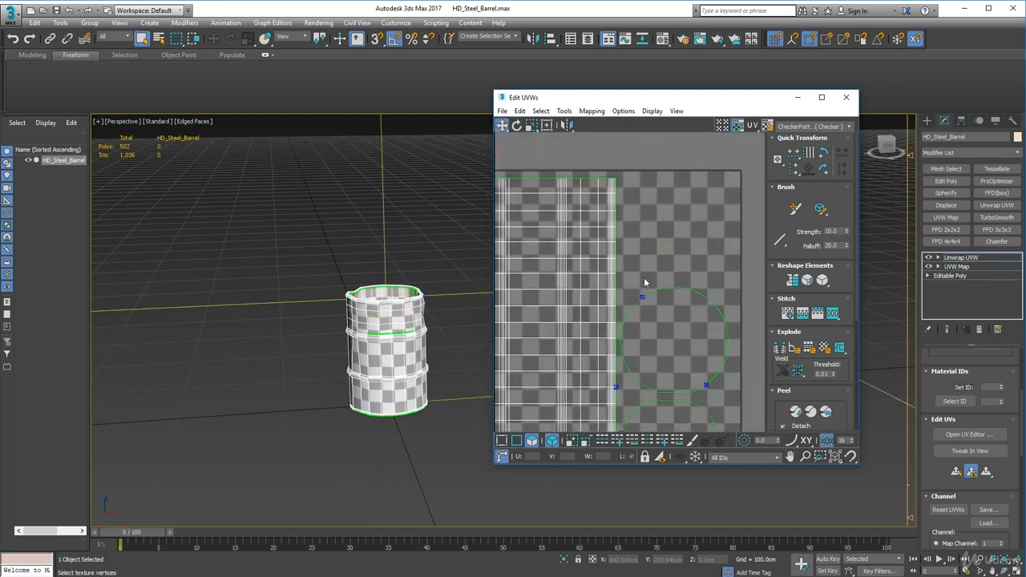
scroll(628, 270, "down", 1)
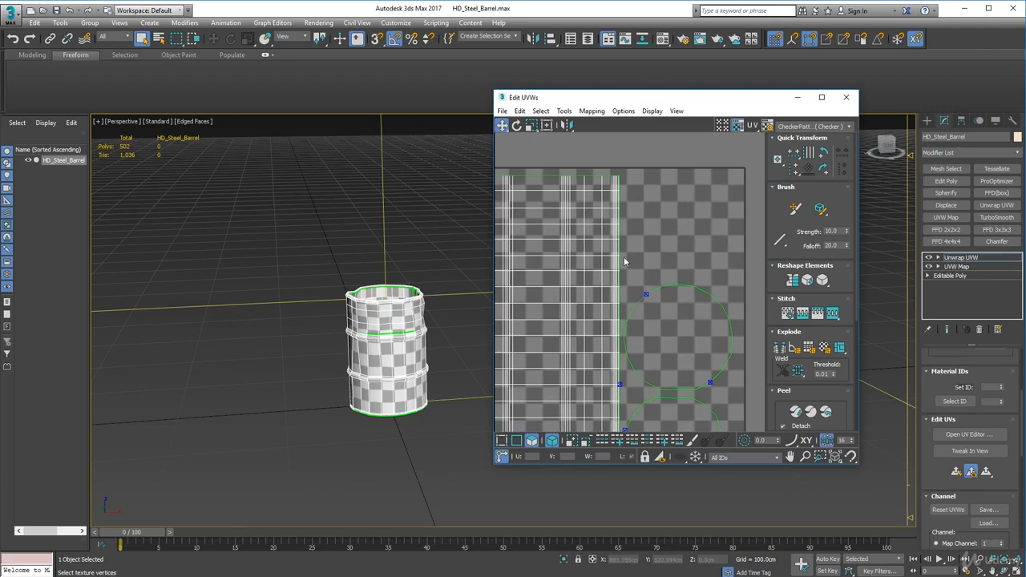
scroll(625, 260, "down", 3)
middle_click_drag(408, 385, 373, 405, "alt")
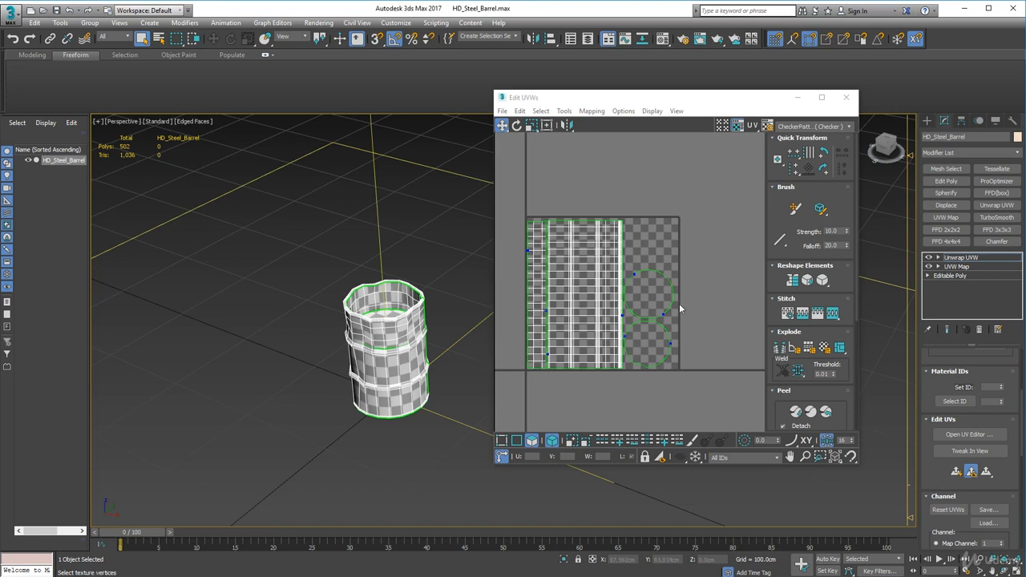
left_click(648, 295)
scroll(577, 229, "up", 5)
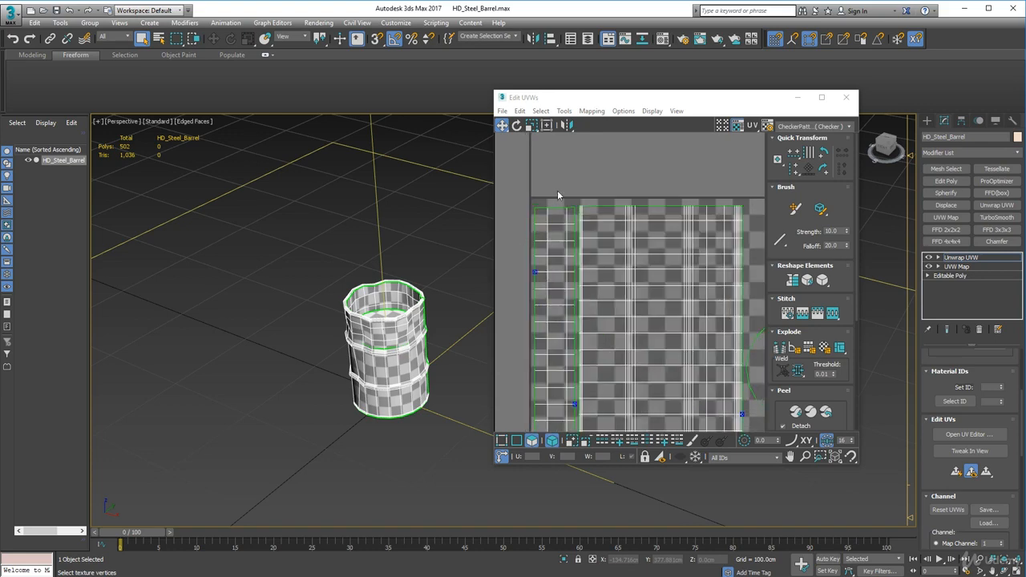
scroll(567, 208, "up", 3)
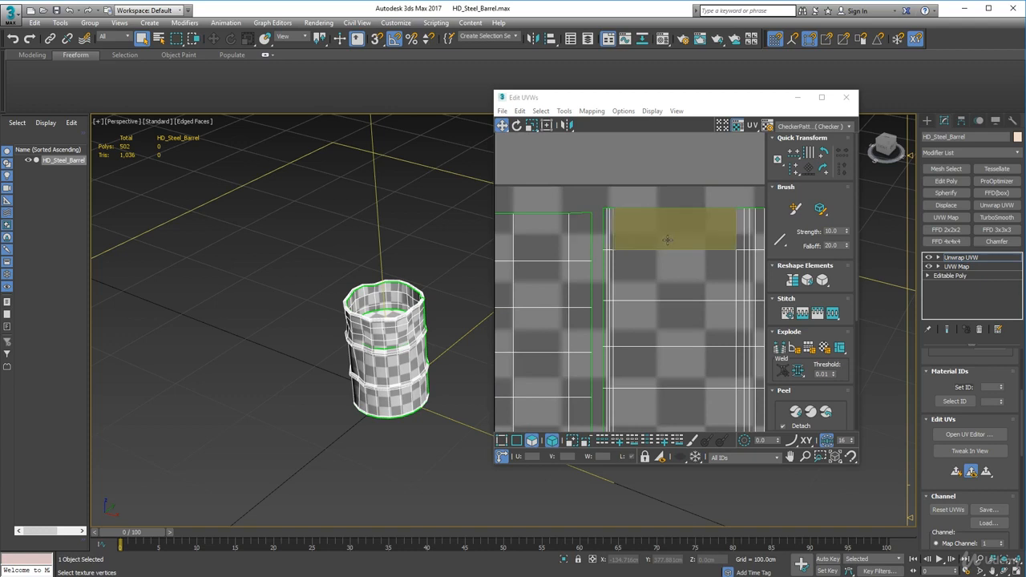
middle_click_drag(628, 298, 721, 285)
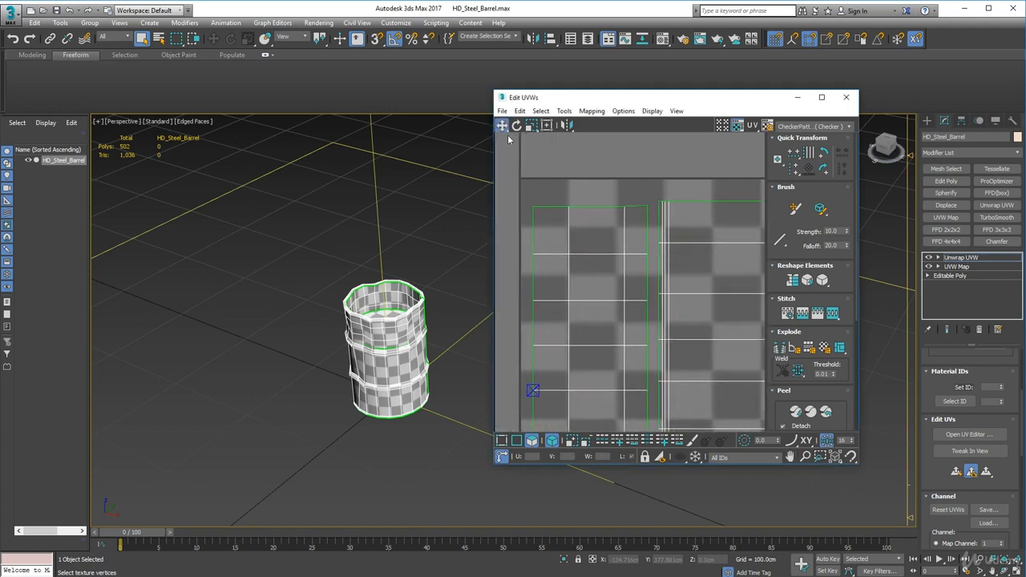
Shift the inner-wall shell's upper corner vertex next to the outer-wall shell slightly down to straighten the shell's top edge
left_click_drag(502, 126, 497, 155)
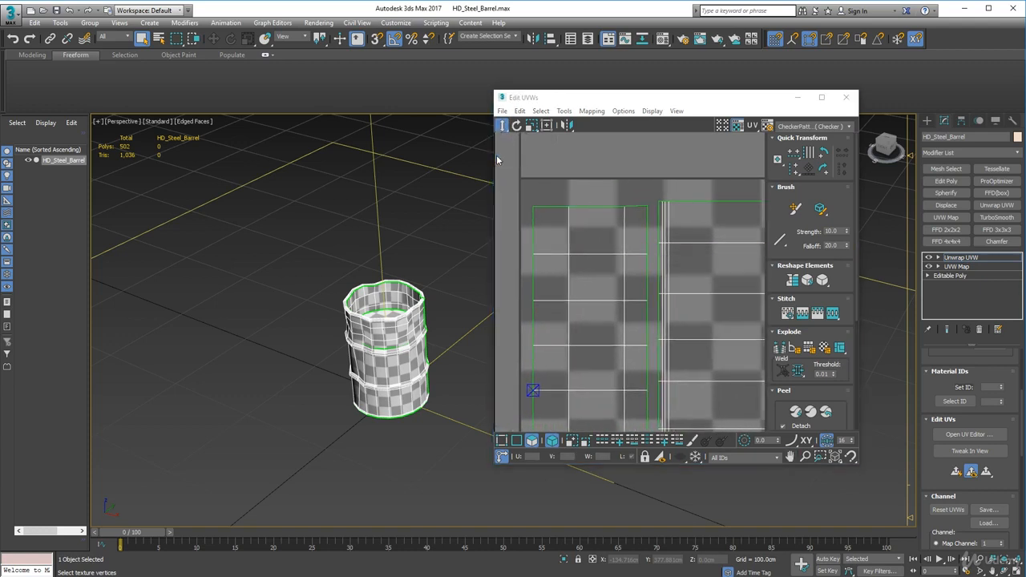
left_click(647, 207)
left_click(631, 191)
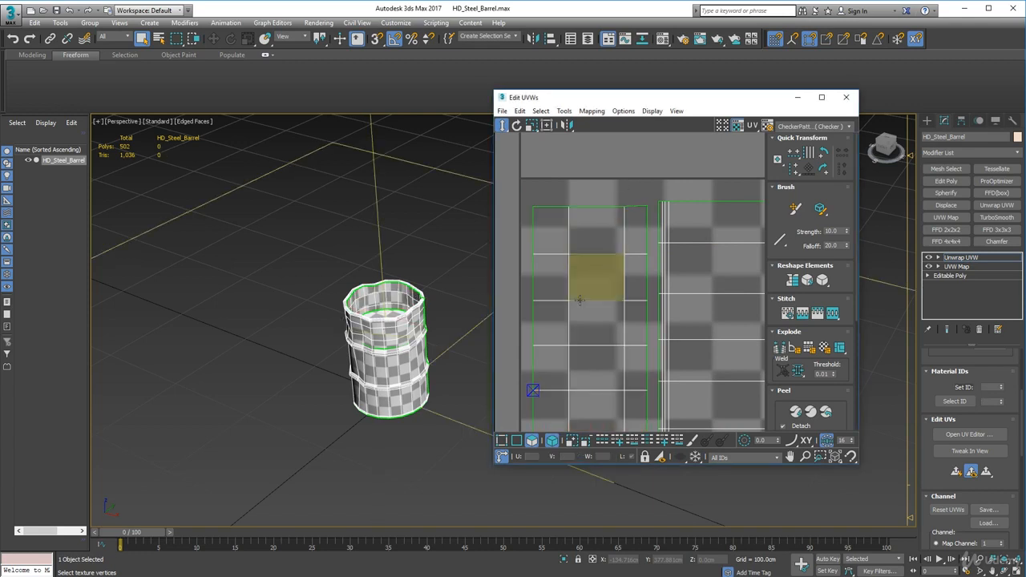
left_click(552, 440)
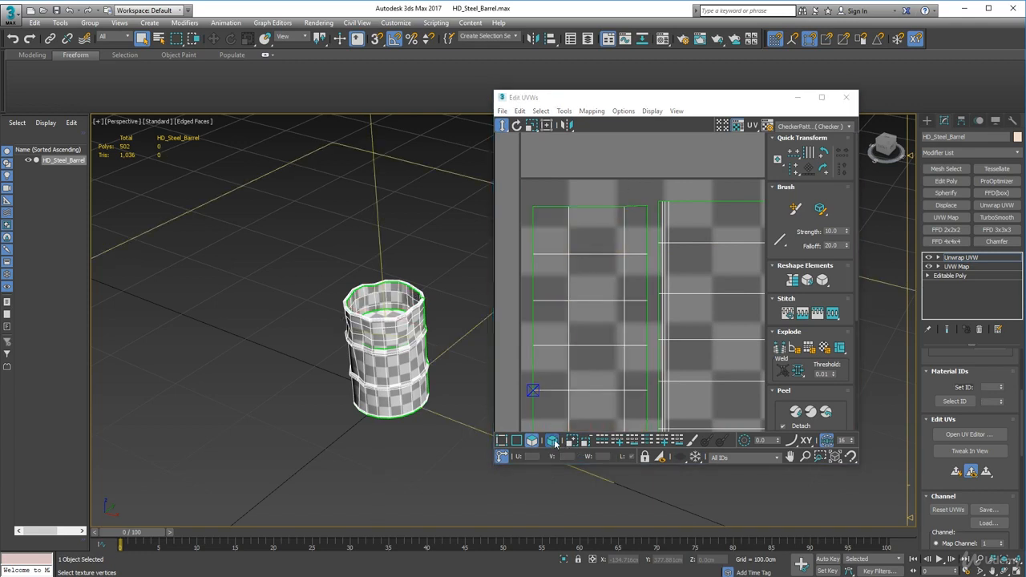
left_click(502, 441)
left_click(647, 206)
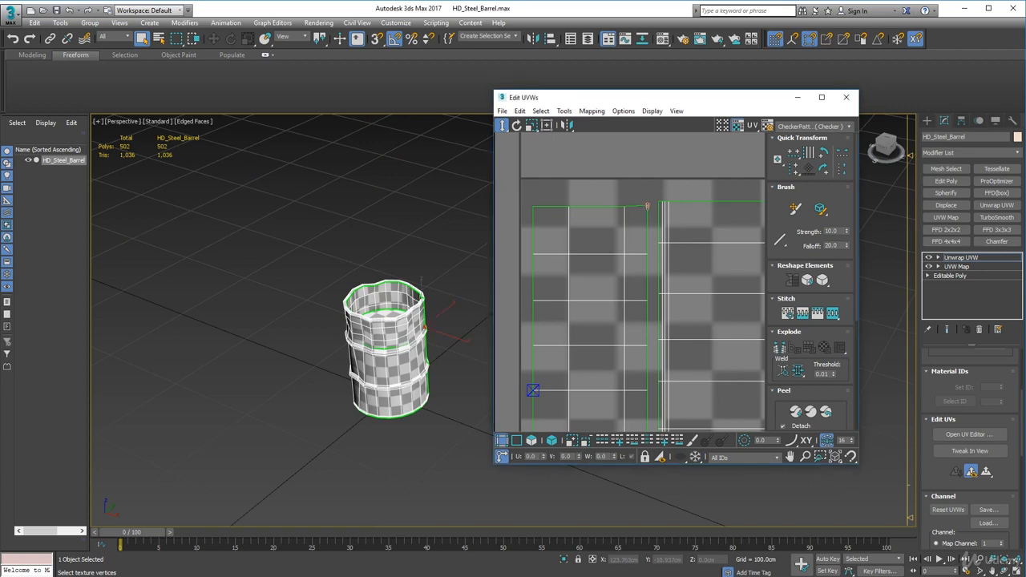
left_click_drag(647, 206, 647, 208)
scroll(636, 306, "down", 3)
left_click(616, 206)
scroll(682, 325, "down", 2)
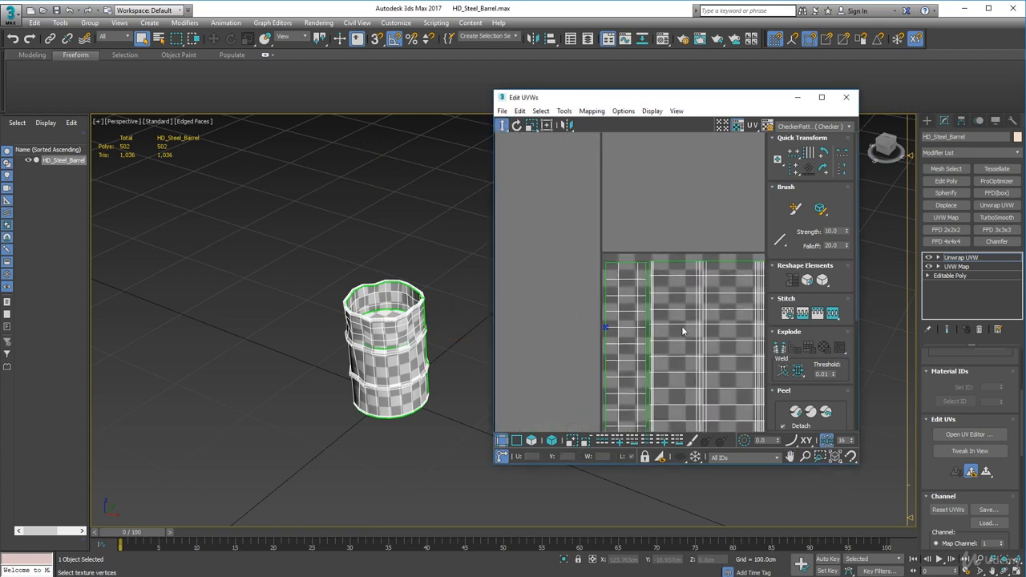
Collapse the steel barrel's entire modifier stack into an Editable Poly and center the barrel in the viewport
middle_click_drag(688, 334, 641, 236)
scroll(666, 269, "down", 2)
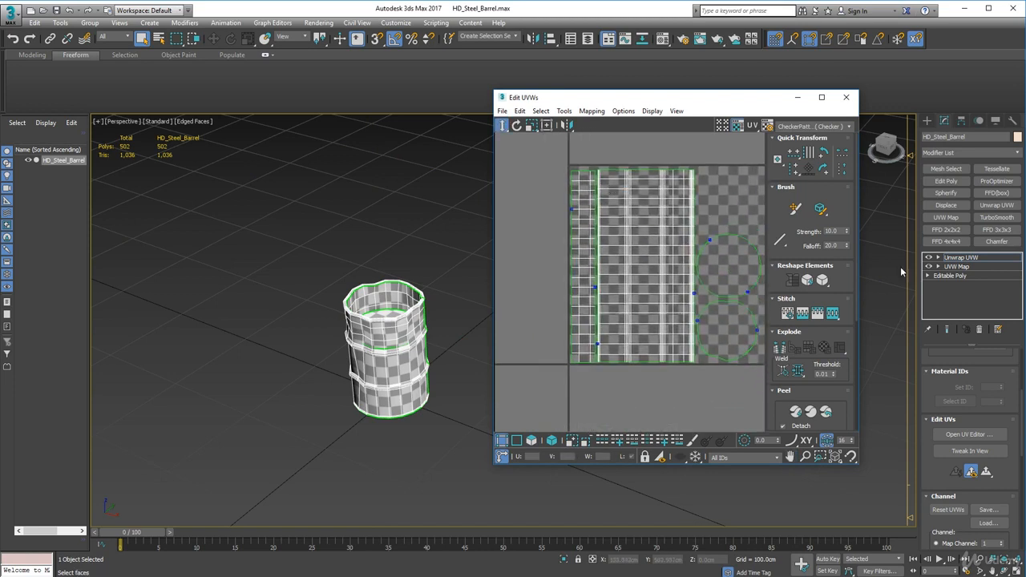
right_click(959, 305)
left_click(940, 415)
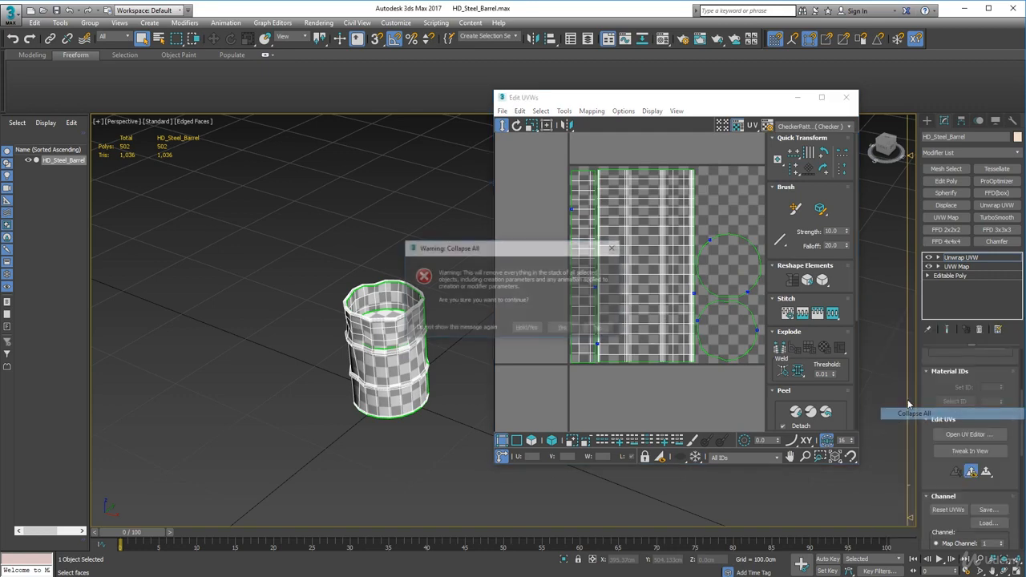
left_click(563, 329)
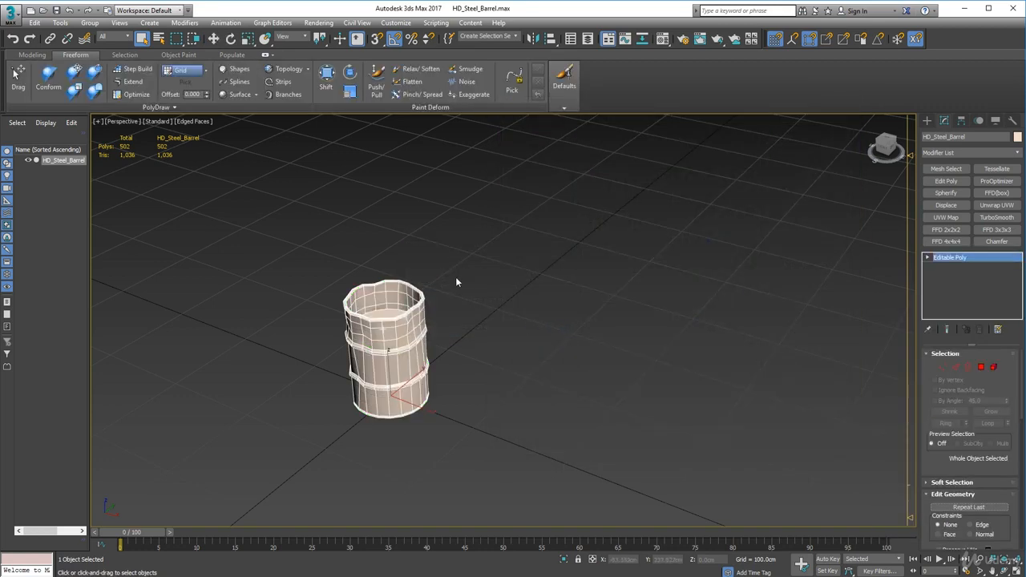
key("z")
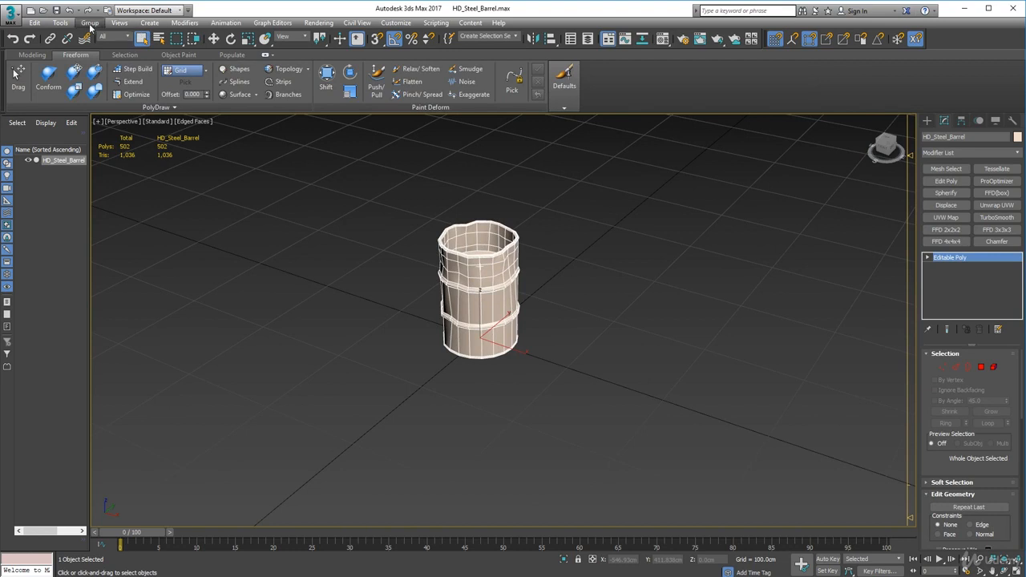